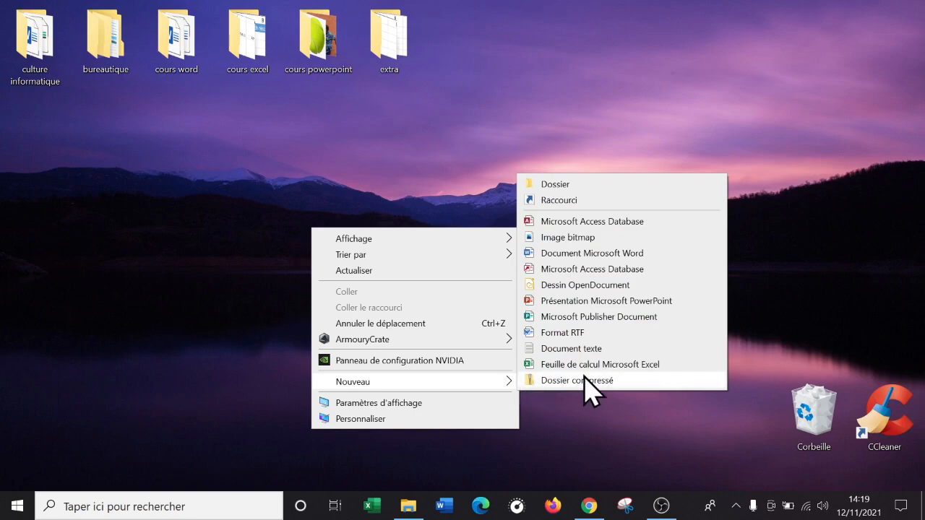
Step: Create a new Word document on the desktop and name it mon premier courrier
left_click(616, 256)
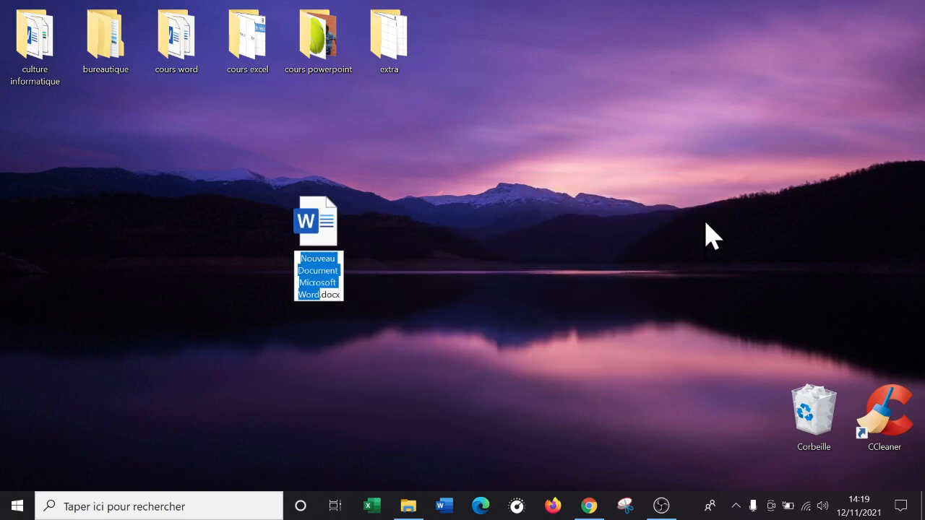
type("mon")
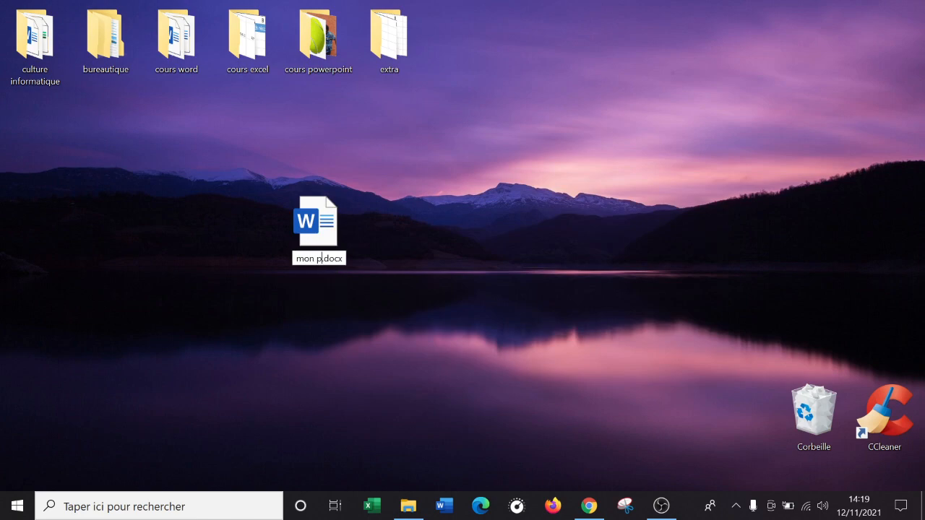
type(" premier c")
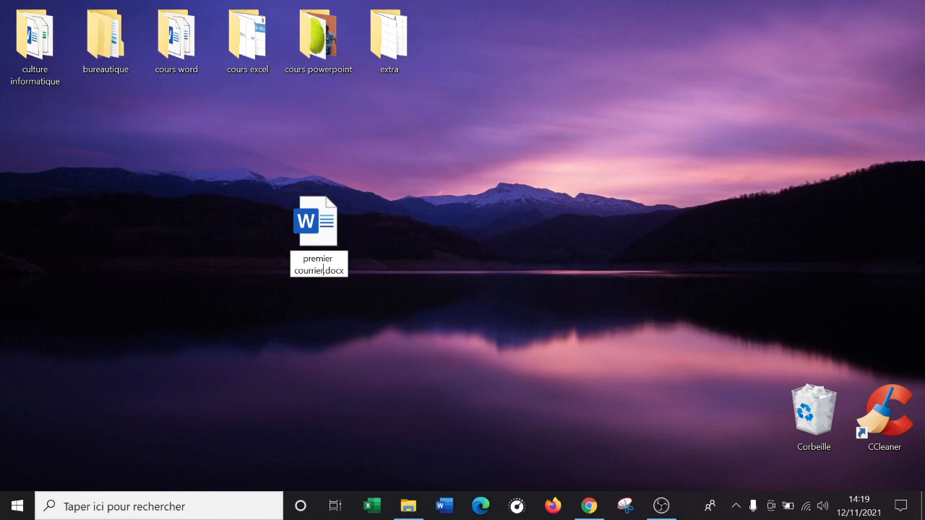
type("ourrier")
key("Return")
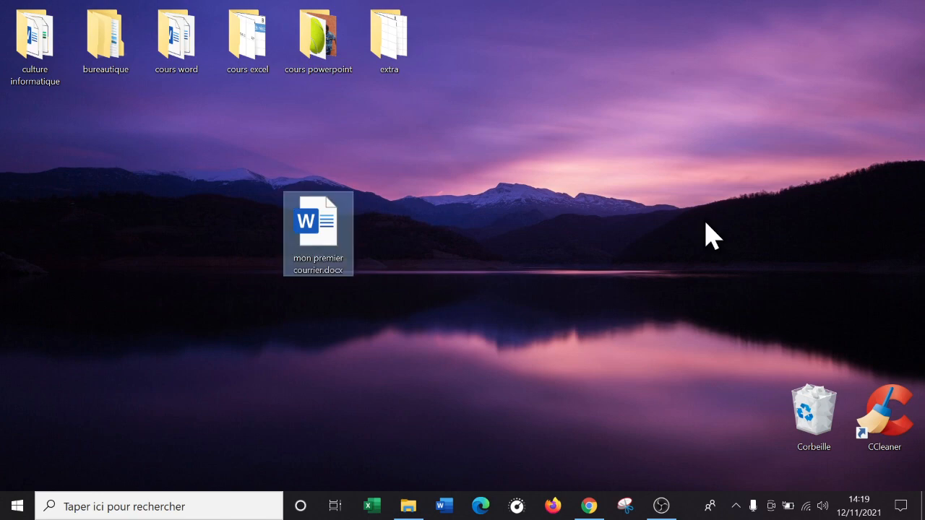
Step: Open mon premier courrier.docx and set the page zoom to 90%
double_click(337, 212)
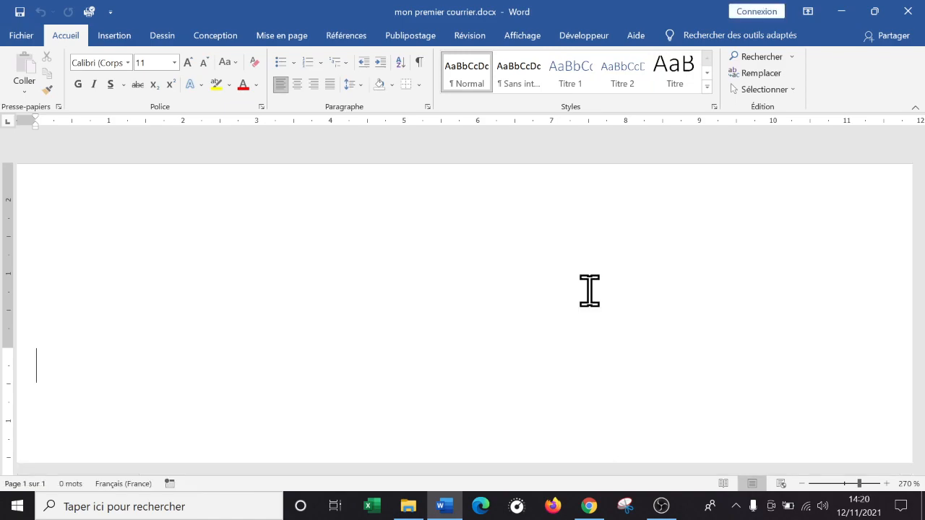
left_click(803, 483)
left_click(802, 484)
left_click(832, 483)
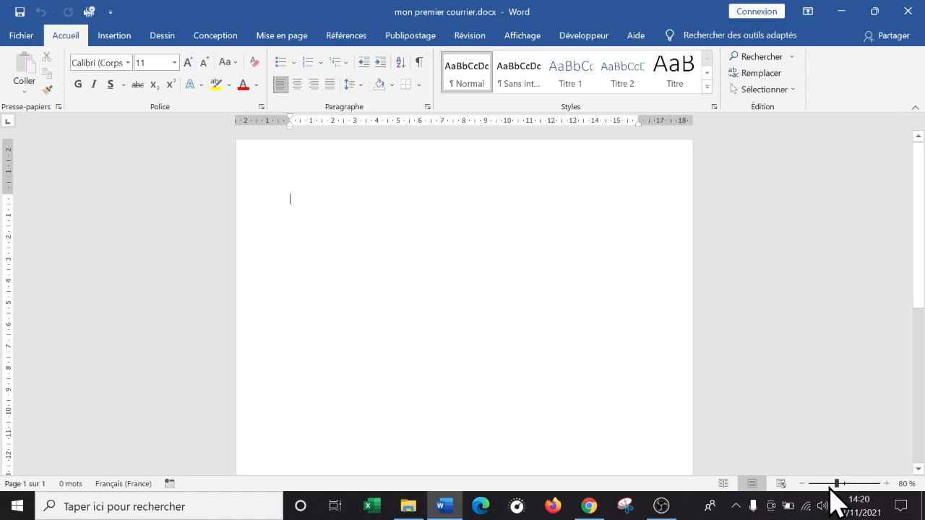
left_click_drag(830, 483, 821, 483)
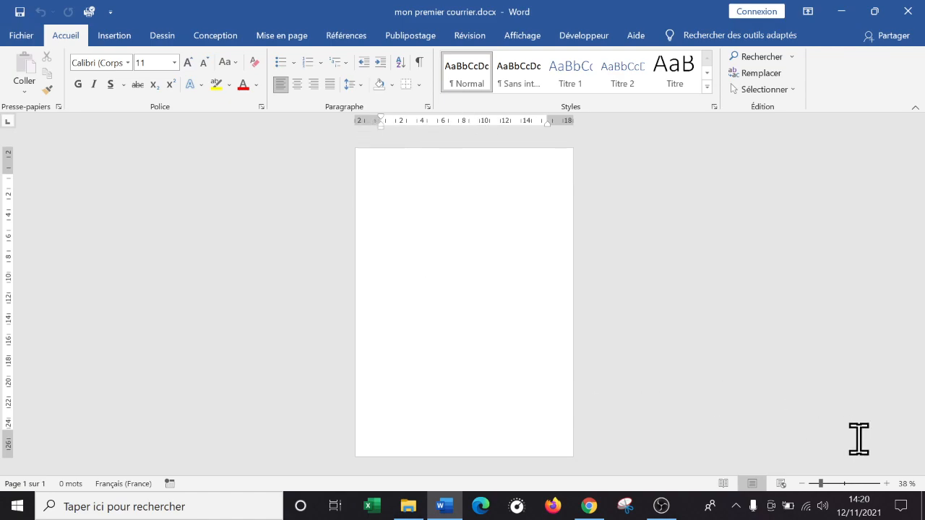
left_click(887, 484)
left_click(887, 483)
left_click(887, 483)
left_click(887, 484)
left_click(887, 484)
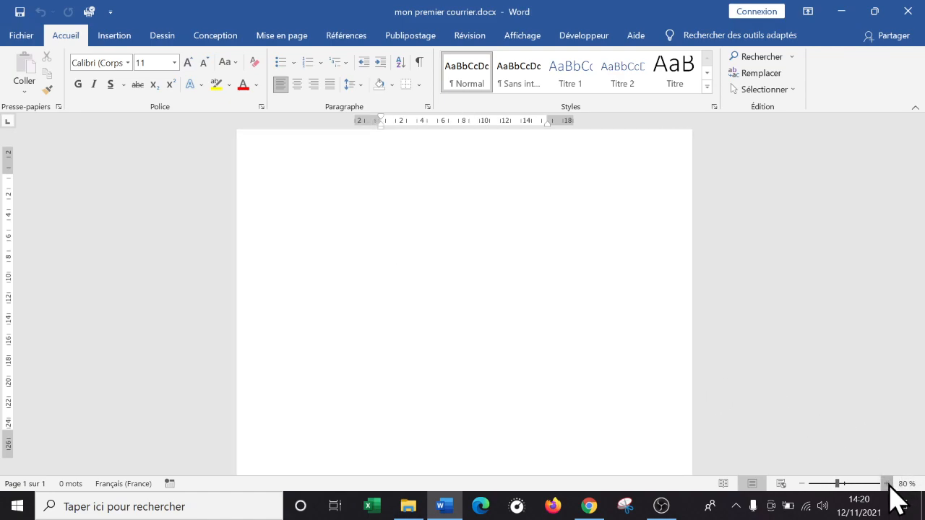
left_click(887, 483)
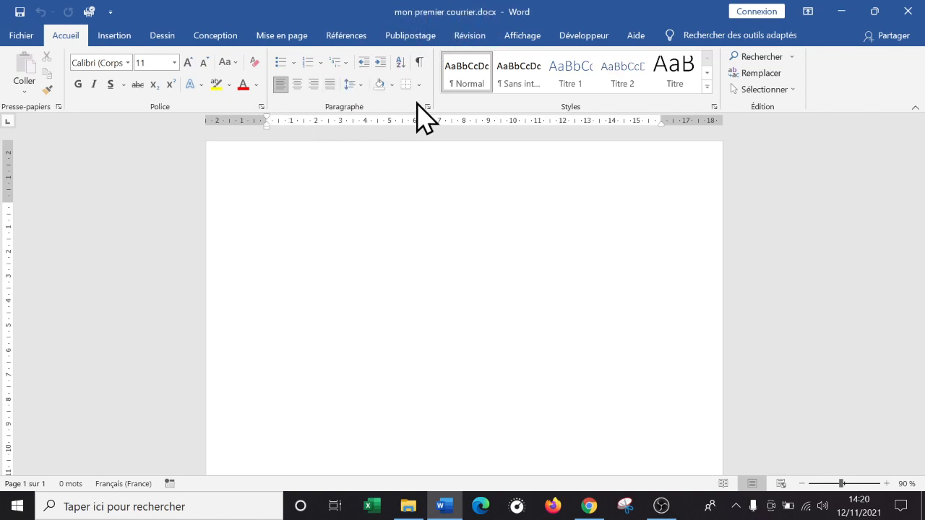
Step: Hide the rulers around the page and show them again
left_click(515, 37)
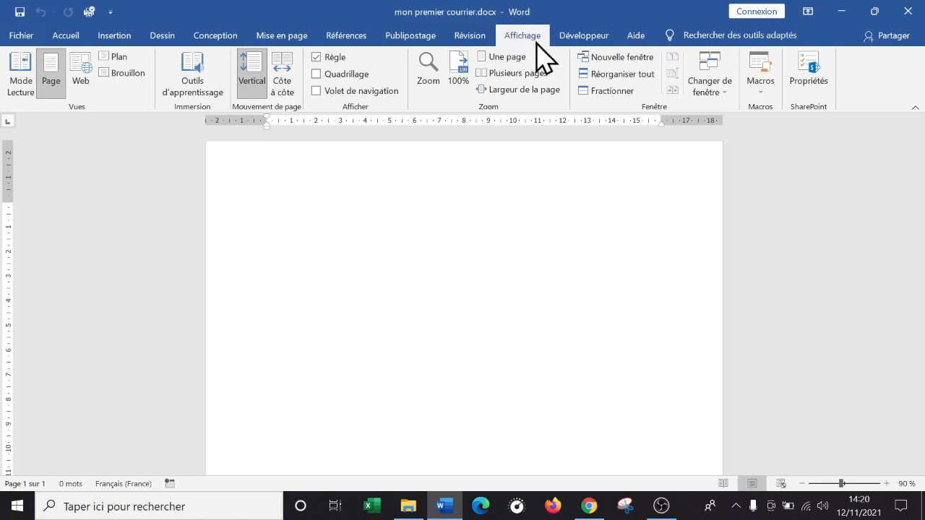
left_click(316, 58)
left_click(316, 58)
left_click(317, 57)
left_click(315, 58)
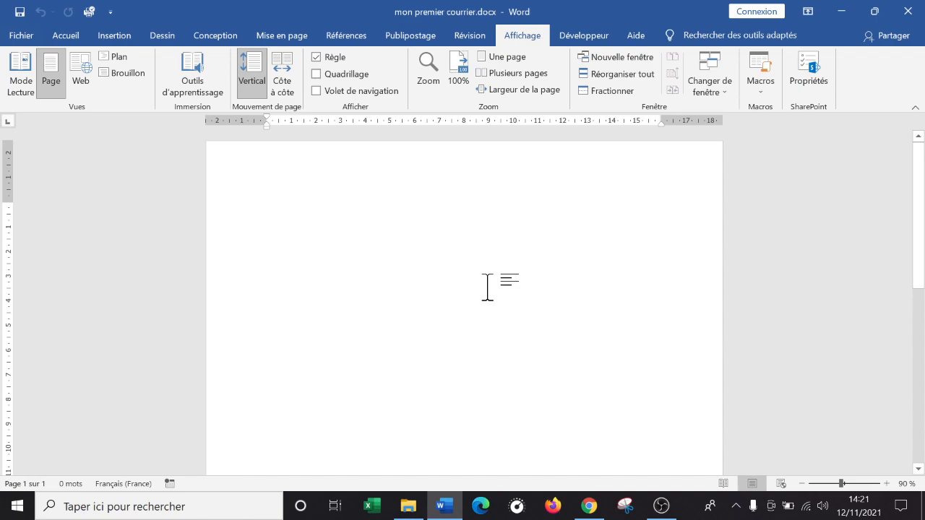
Step: Enter the sender's full name, street address, and postal code with city as three separate paragraphs at the start of the letter
type("Julien Abc")
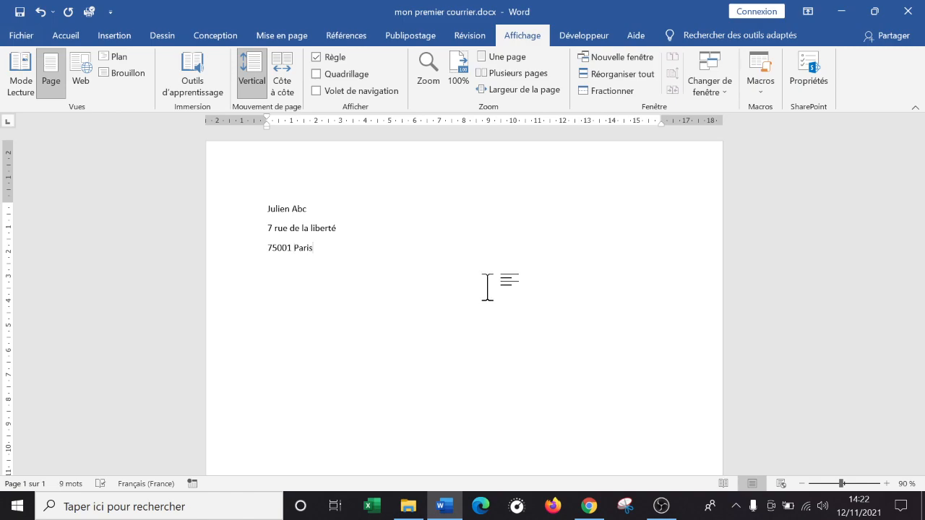
left_click(362, 208)
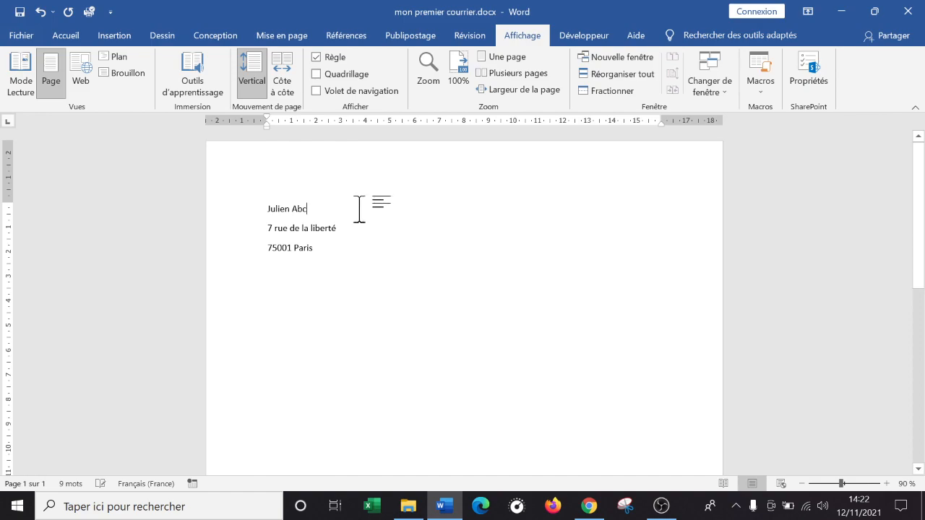
Step: Show the paragraph marks and other hidden formatting symbols to inspect the sender's address, and hide them again
left_click(67, 35)
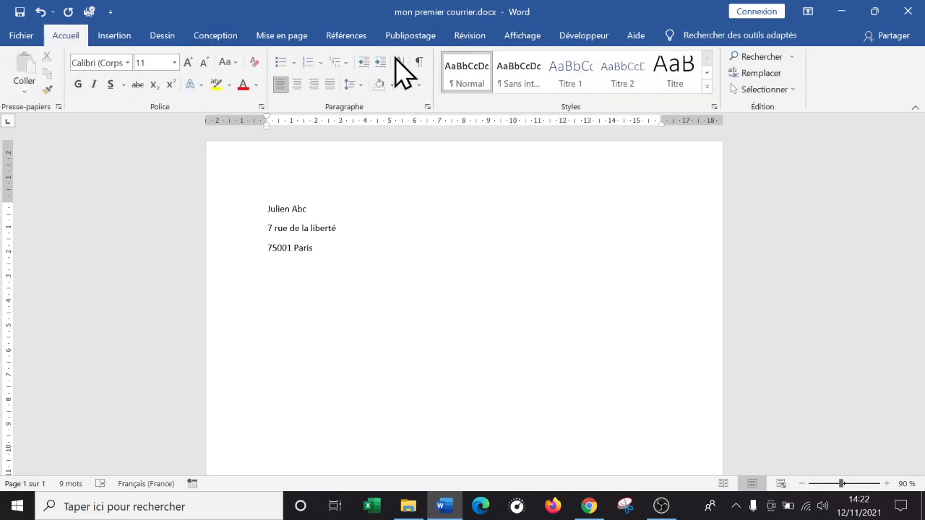
left_click(270, 233)
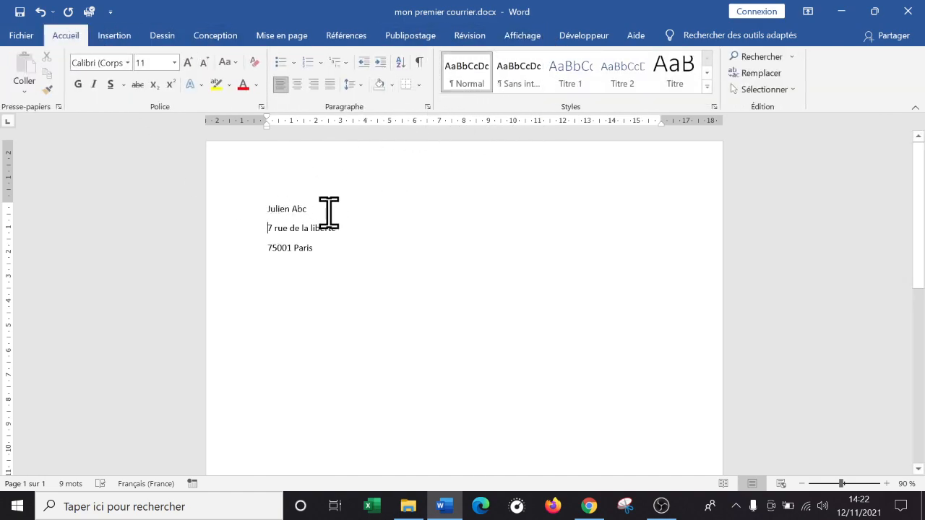
left_click(423, 64)
left_click(421, 63)
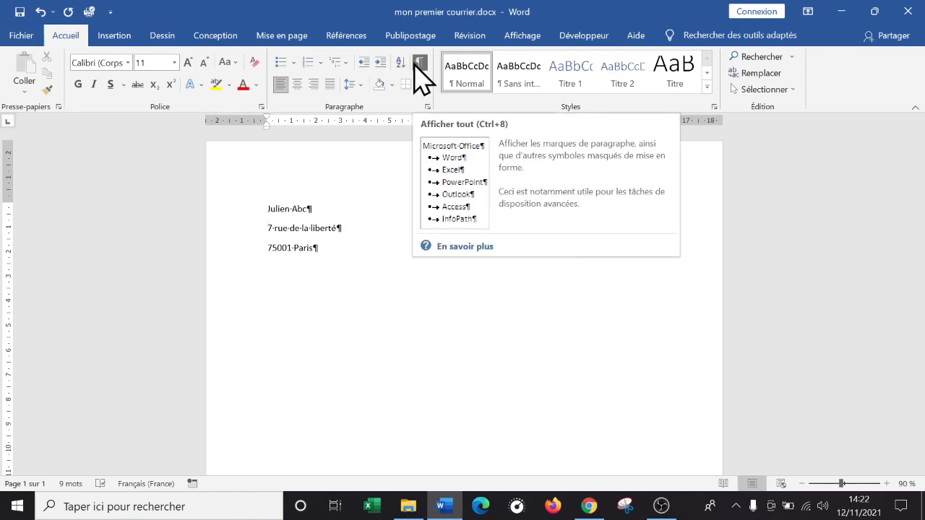
left_click(421, 78)
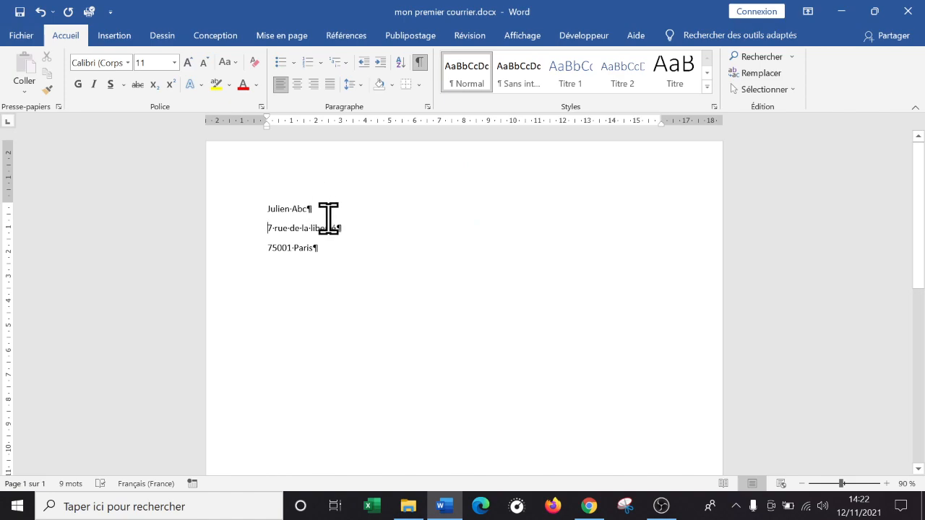
left_click(419, 63)
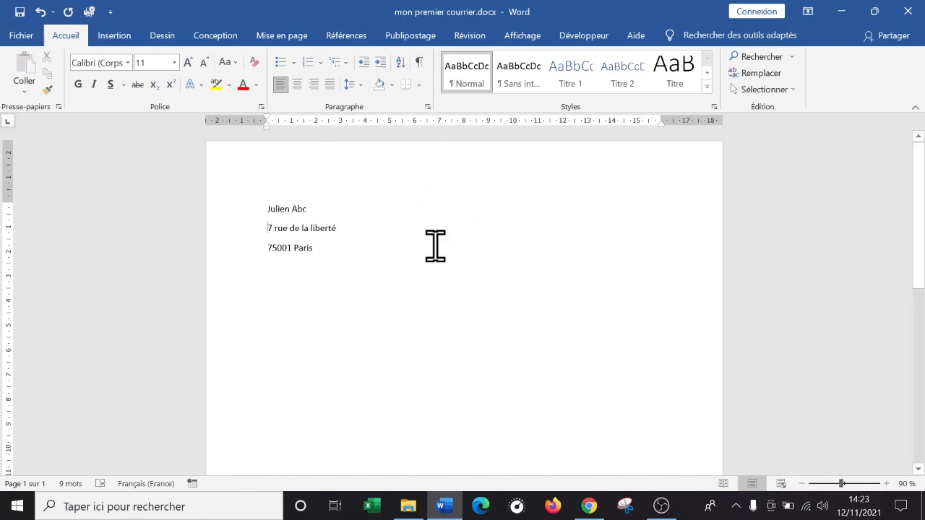
Step: Zoom the page to 120% and place the cursor at the start of the sender's street line
left_click(886, 483)
left_click(886, 483)
left_click(887, 484)
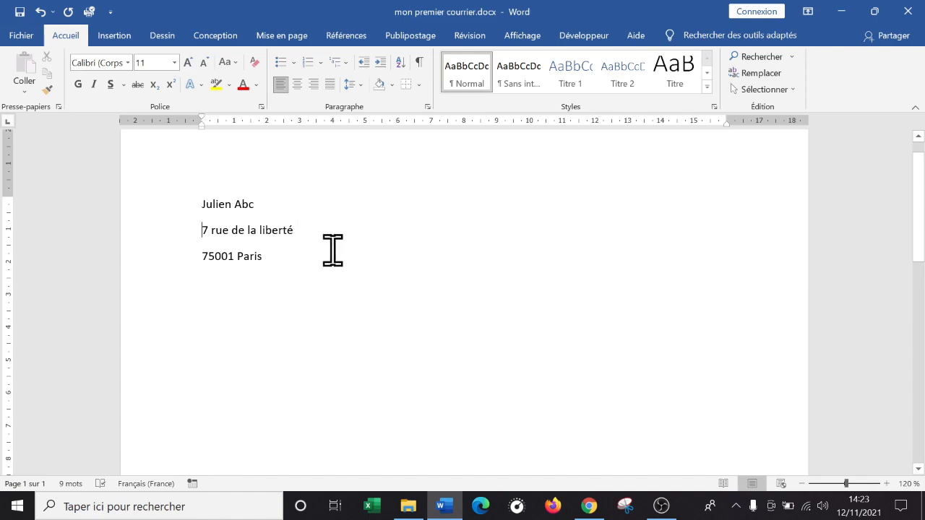
left_click(193, 233)
left_click(205, 240)
Step: Open the clavier-azerty.jpg picture from the Documents folder and examine the Backspace key on the keyboard layout
left_click(409, 506)
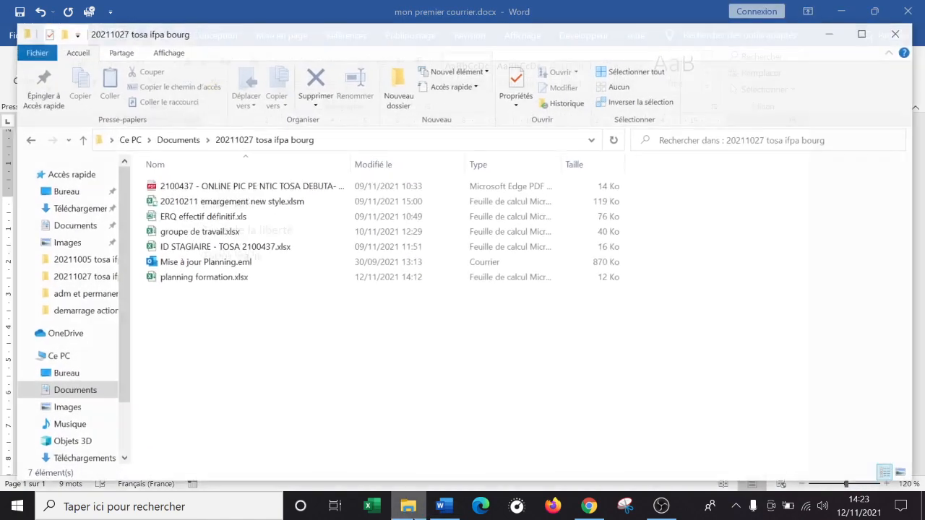
left_click(68, 219)
double_click(195, 245)
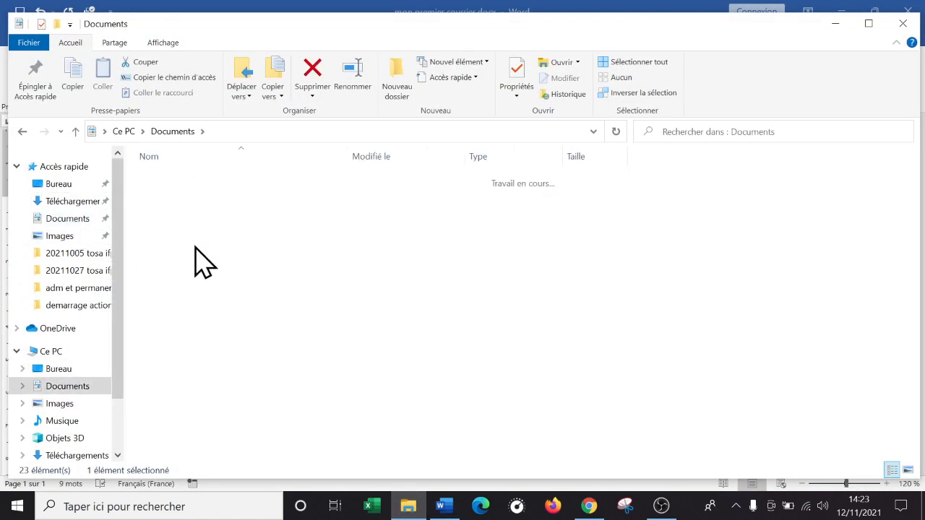
double_click(206, 272)
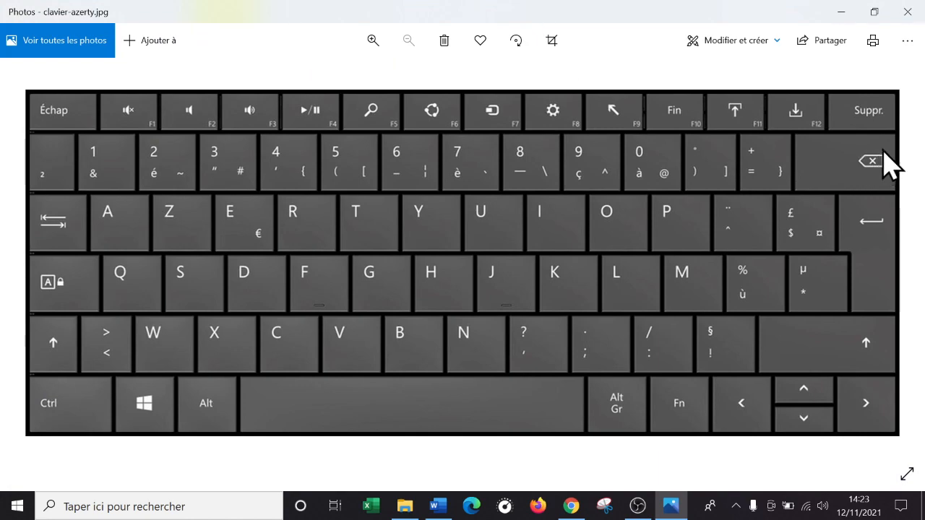
Step: Switch back to Word and replace the paragraph break after the sender's name with a line break
left_click(448, 504)
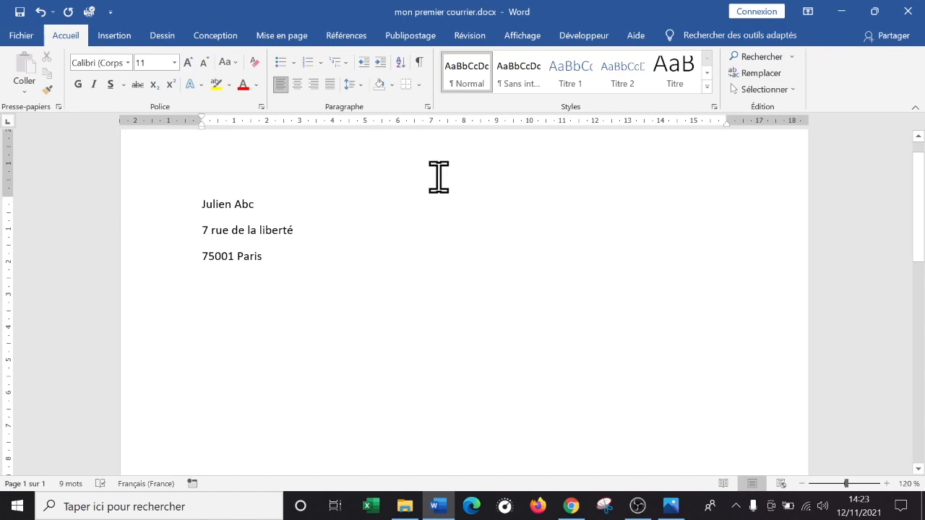
key("BackSpace")
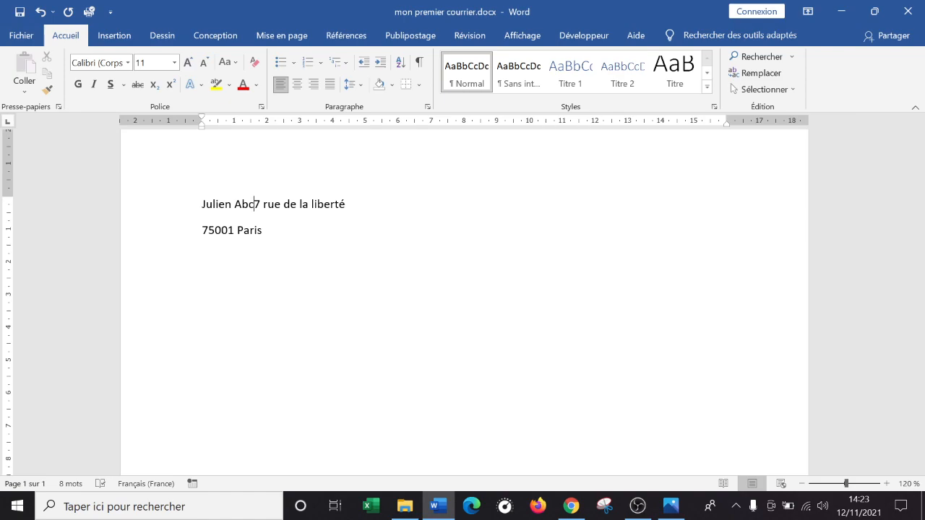
key("Return")
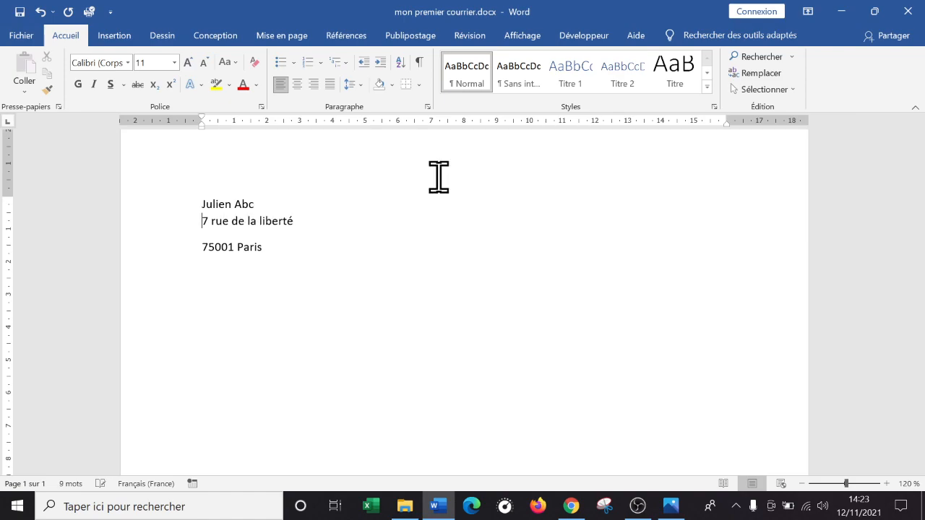
Step: Switch to the keyboard picture in Photos to examine the Enter key, and return to the letter in Word
left_click(671, 506)
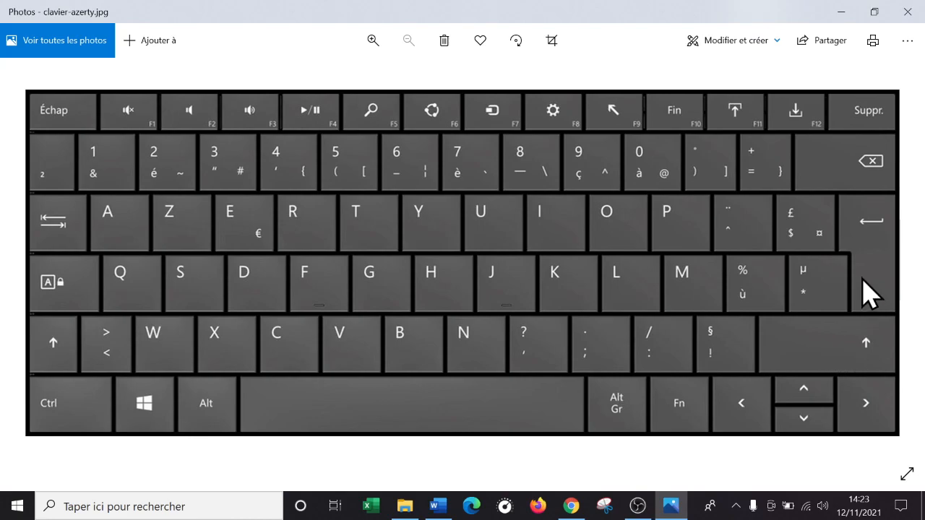
left_click(671, 506)
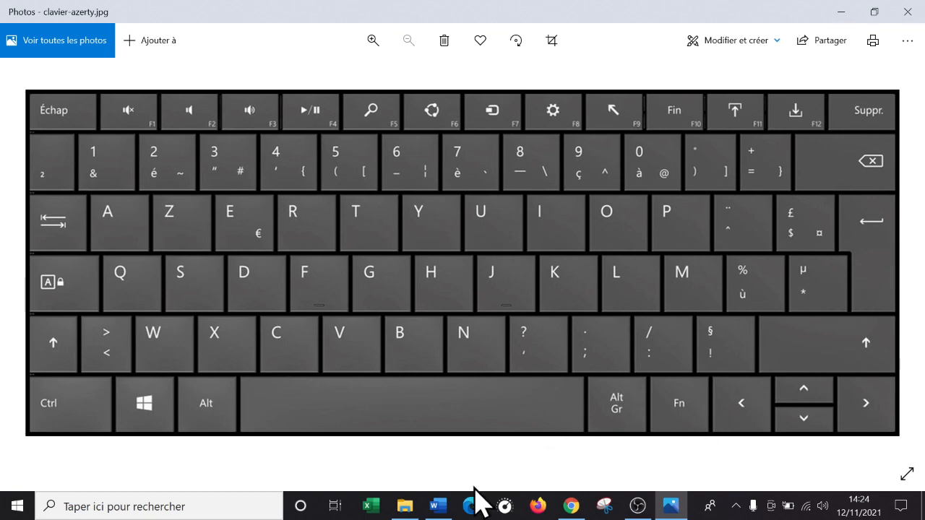
left_click(438, 504)
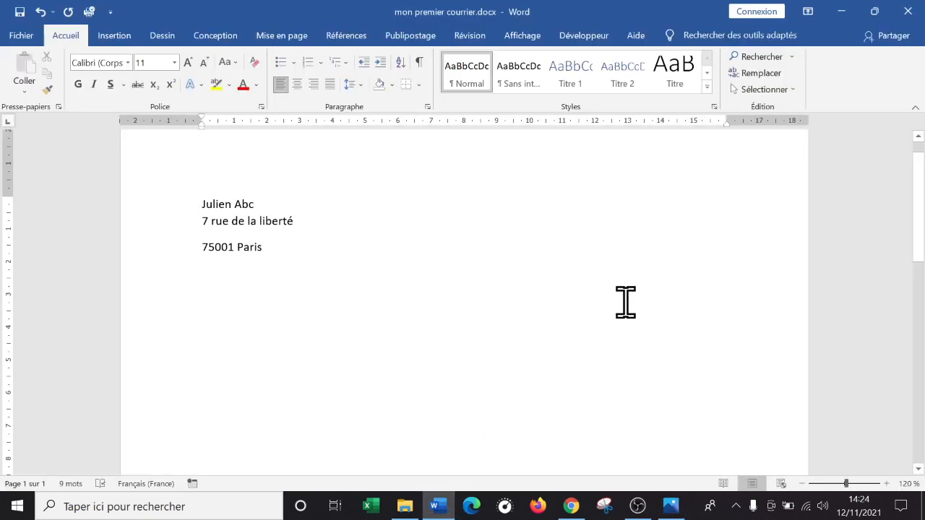
Step: Replace the paragraph break before the sender's postal code and city with a line break
left_click(197, 250)
key("BackSpace")
key("Return")
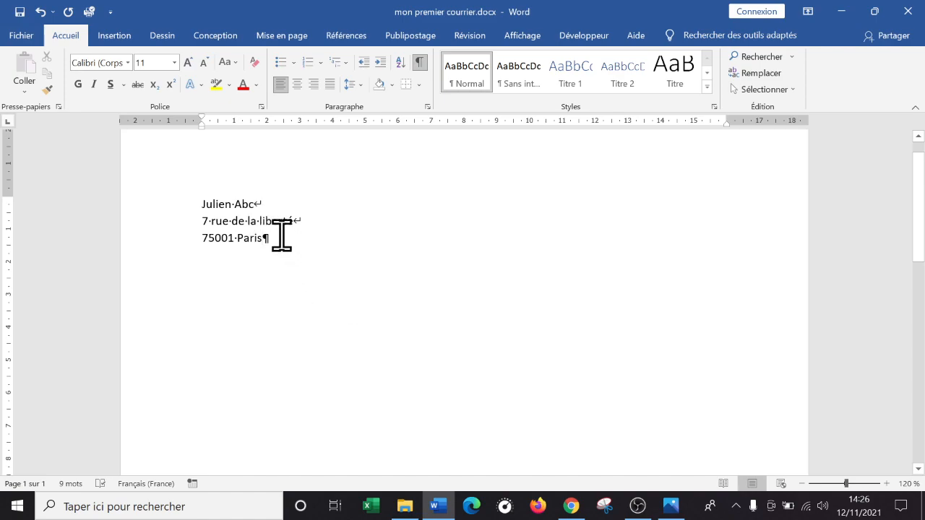
Step: Insert a comma after the street number in the sender's address
left_click(208, 221)
type(",")
Step: Add a new paragraph below the sender's block with the recipient's name, street address and city, separated by line breaks
key("Return")
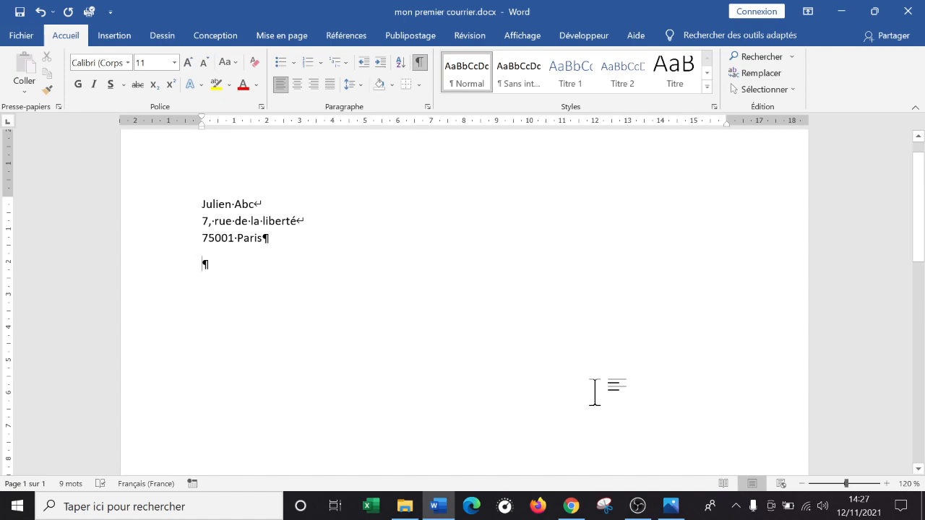
type("Monsieur Duchmol")
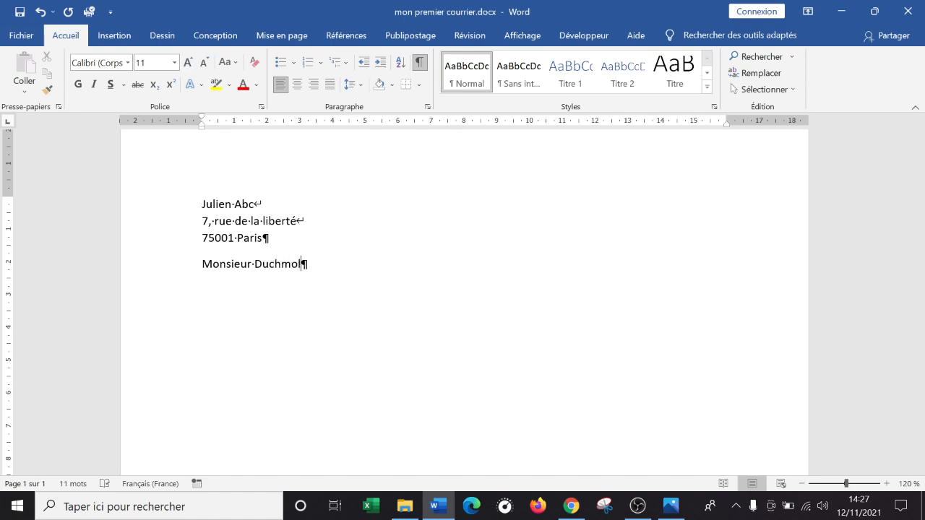
key("shift+Return")
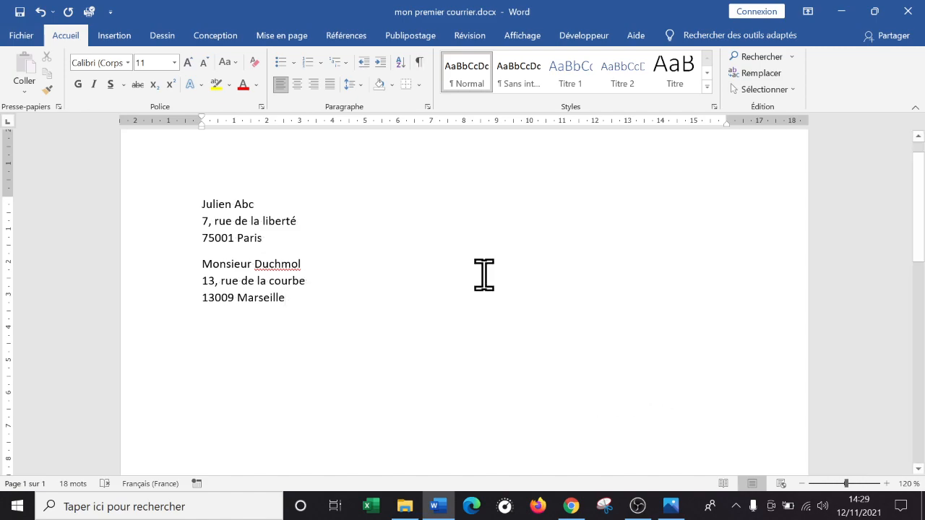
Step: Try to shift the recipient's three address lines to the right one by one by inserting spaces before each line
left_click_drag(200, 263, 310, 296)
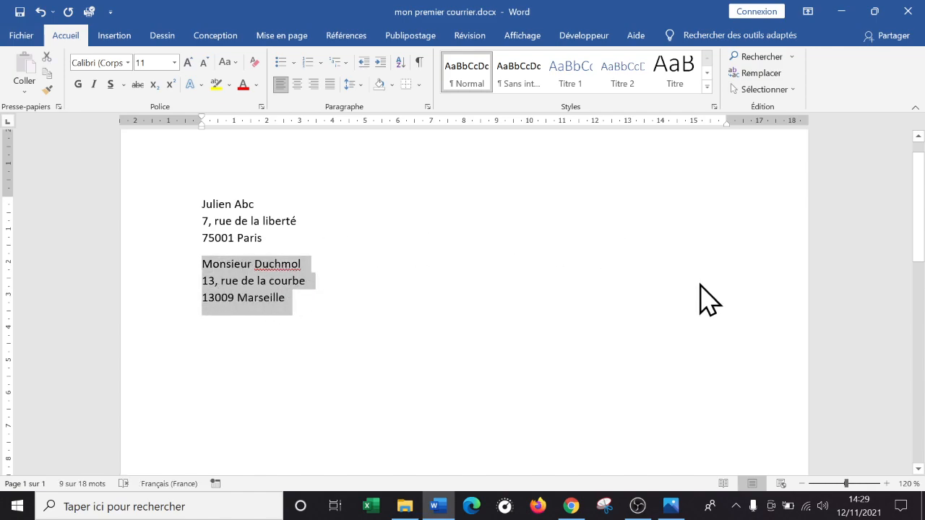
left_click(434, 299)
left_click(200, 264)
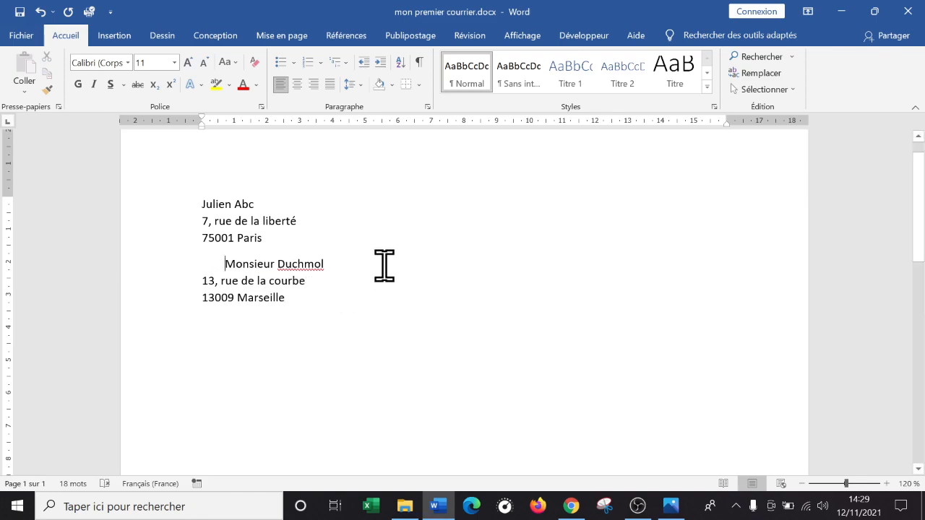
key("ctrl+z")
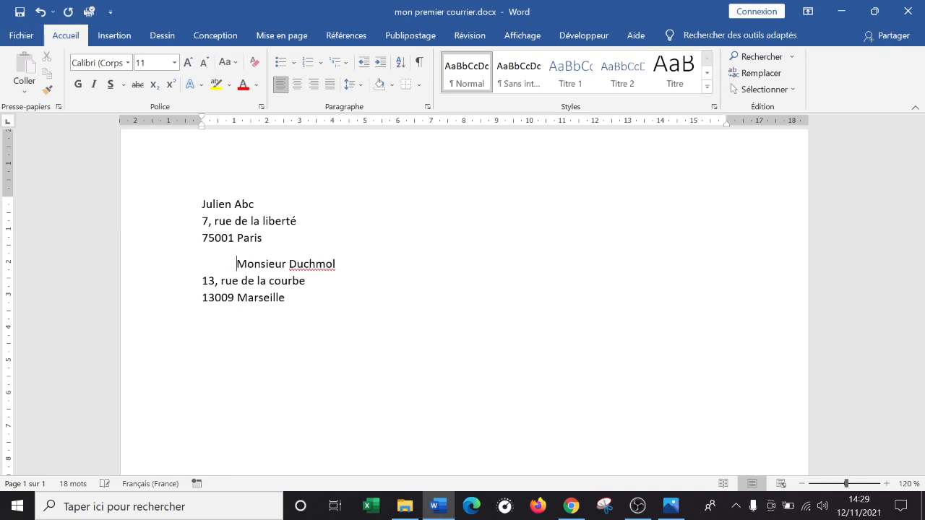
left_click(199, 280)
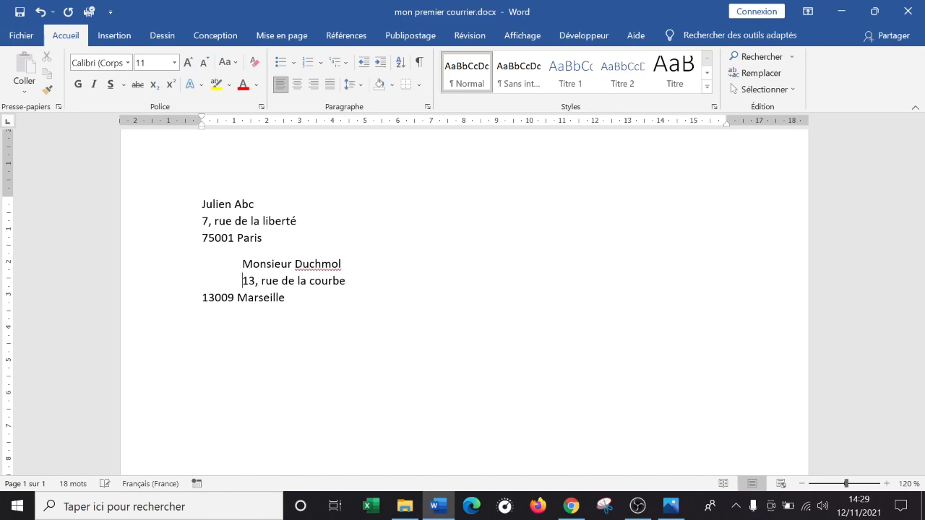
left_click(189, 298)
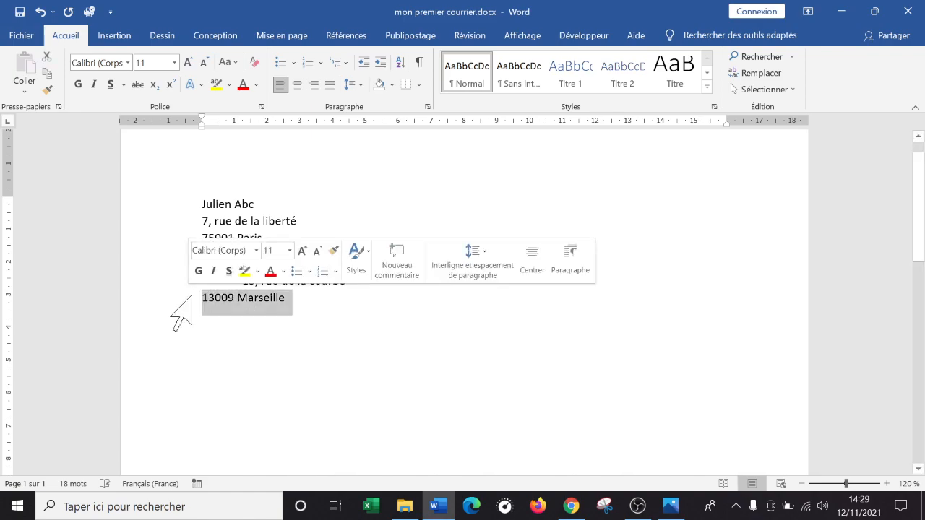
left_click(205, 297)
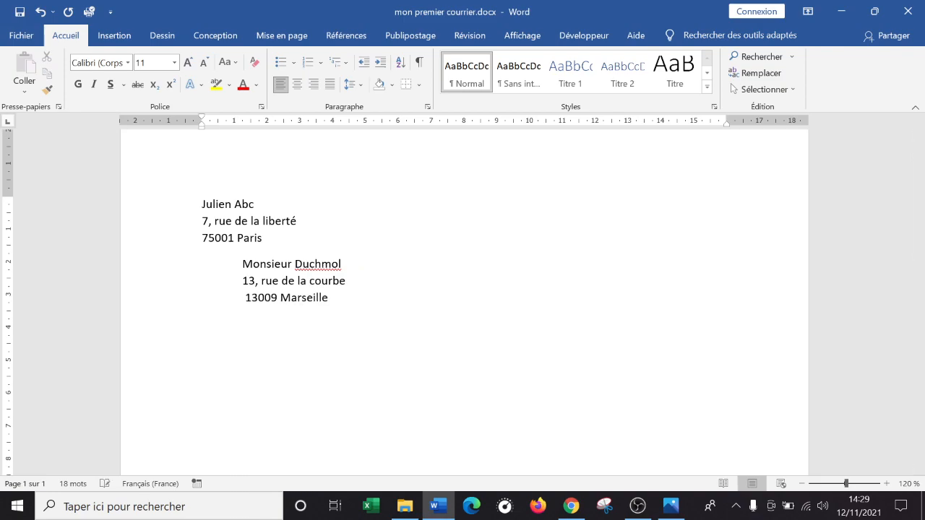
Step: Remove the leading spaces before the recipient's postal code and city, keeping them on their own line of the block
key("BackSpace")
key("BackSpace")
key("BackSpace")
key("BackSpace")
key("BackSpace")
key("BackSpace")
key("BackSpace")
key("BackSpace")
key("BackSpace")
key("BackSpace")
key("BackSpace")
key("BackSpace")
key("BackSpace")
key("BackSpace")
key("BackSpace")
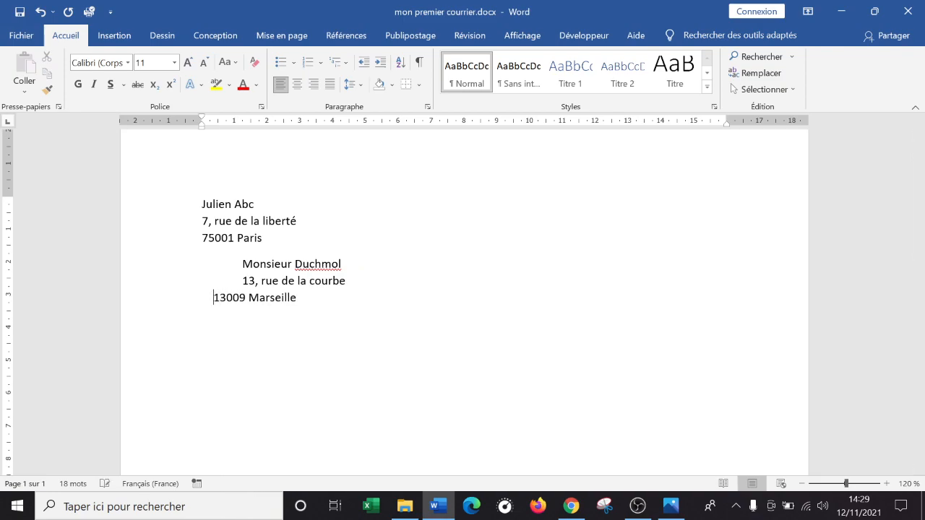
key("BackSpace")
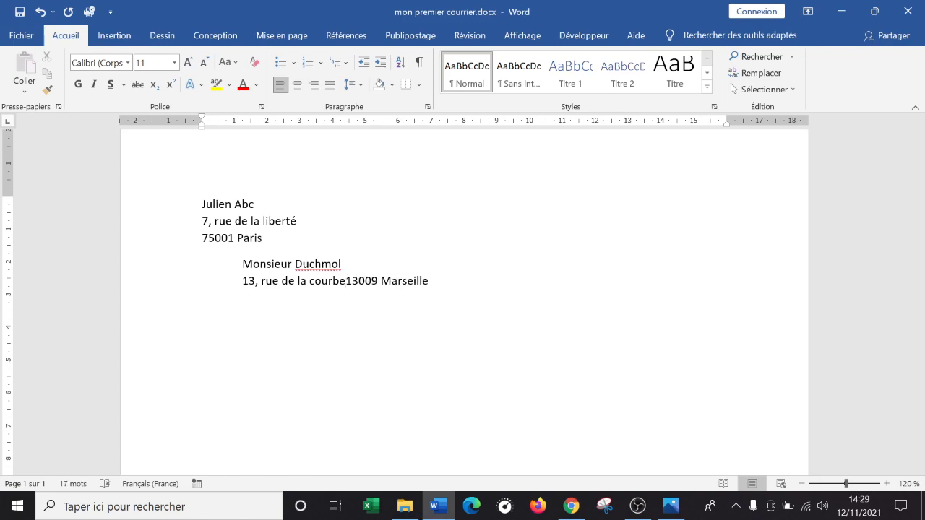
key("Return")
key("BackSpace")
key("Return")
Step: Remove the leading spaces before the recipient's street and name lines so both start at the left margin
left_click(242, 280)
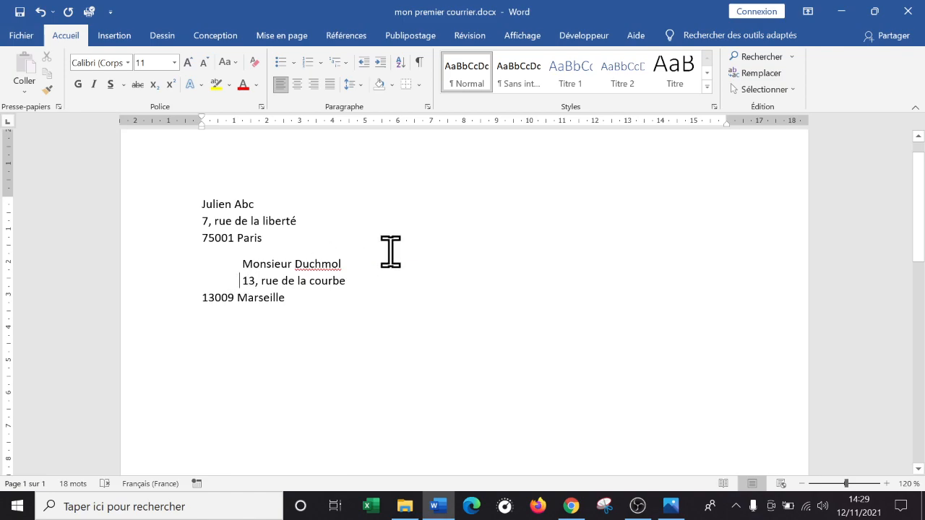
key("BackSpace")
key("BackSpace")
key("BackSpace")
key("BackSpace")
key("BackSpace")
key("BackSpace")
key("BackSpace")
key("BackSpace")
key("BackSpace")
key("BackSpace")
key("BackSpace")
key("BackSpace")
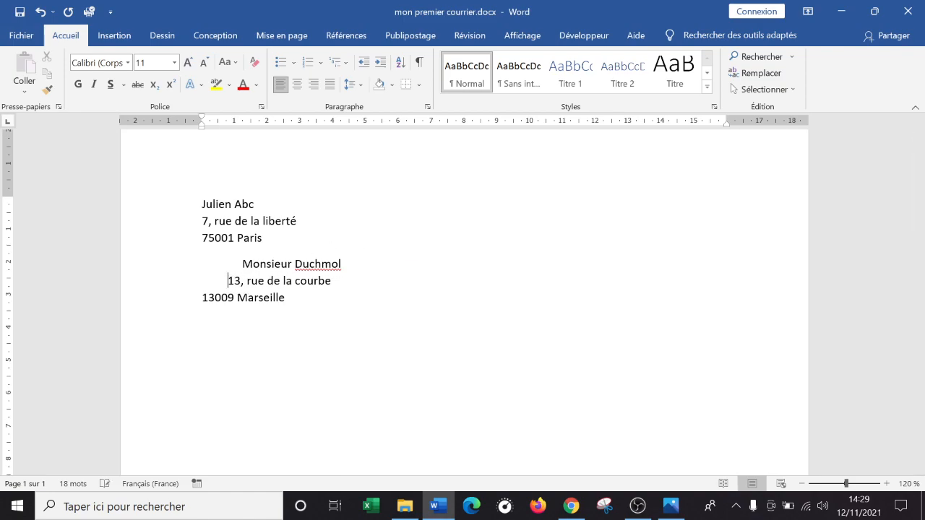
key("BackSpace")
key("BackSpace")
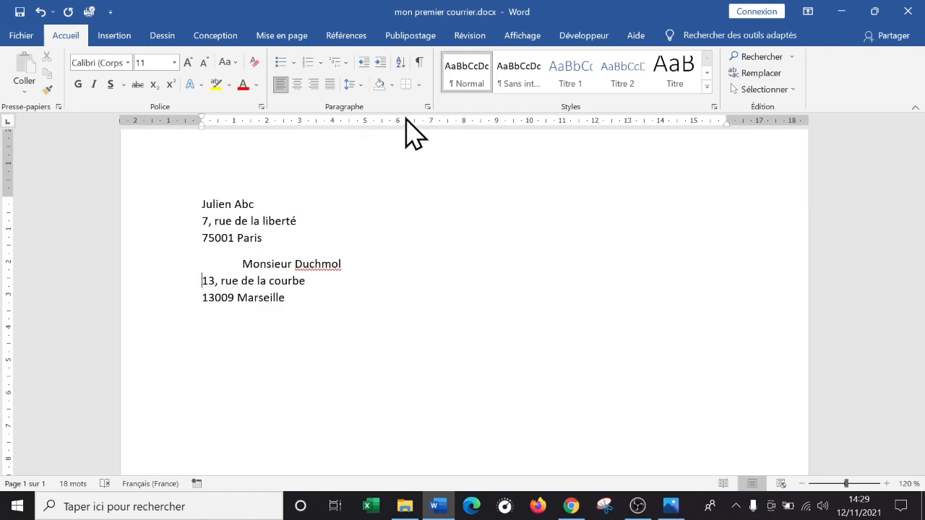
left_click_drag(244, 264, 202, 267)
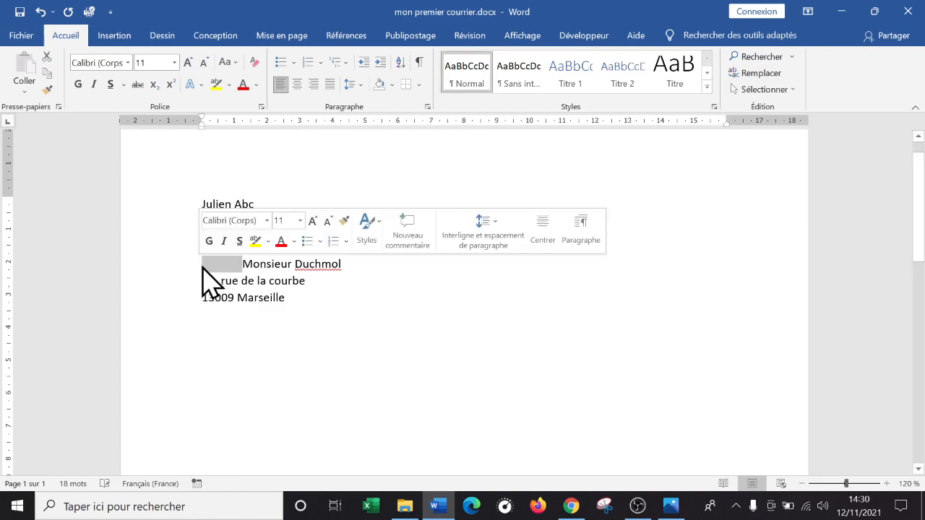
key("BackSpace")
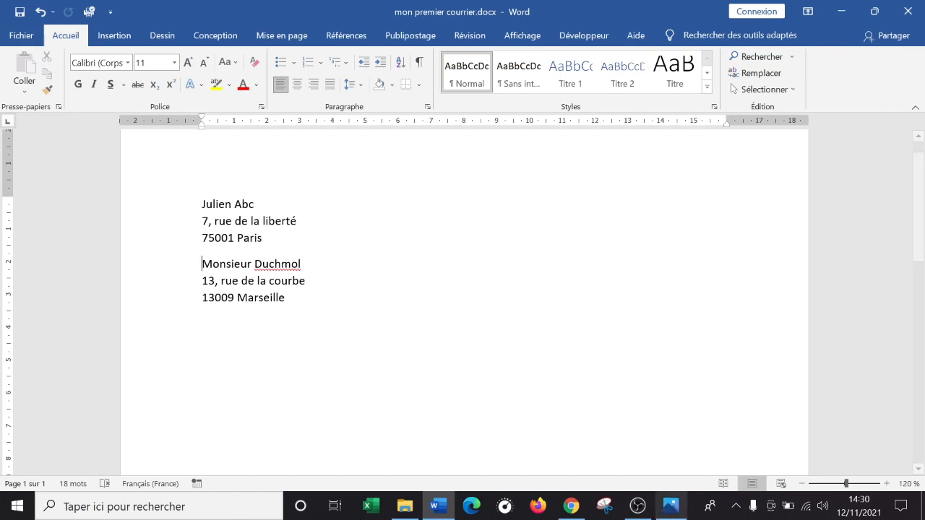
Step: Switch to the keyboard picture in Photos to examine the Tab key, and return to the letter in Word
left_click(638, 506)
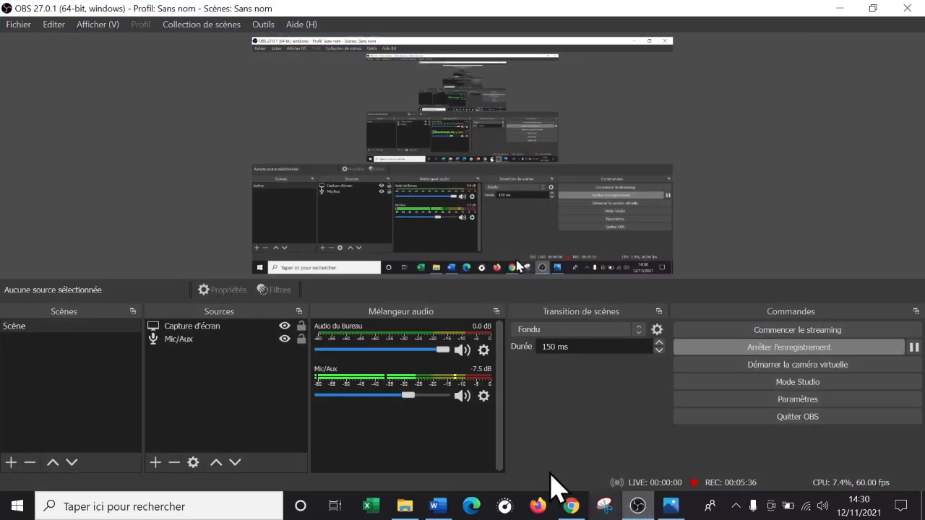
left_click(627, 509)
left_click(669, 506)
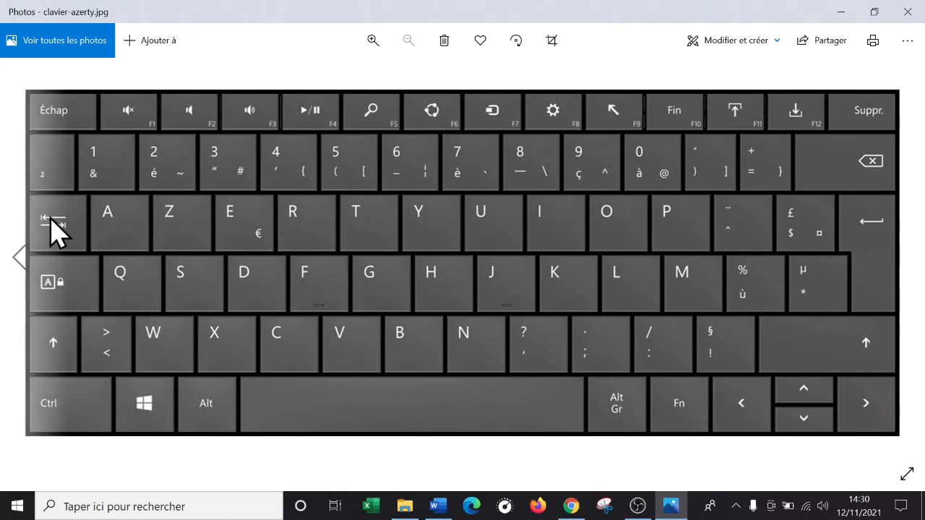
left_click(443, 510)
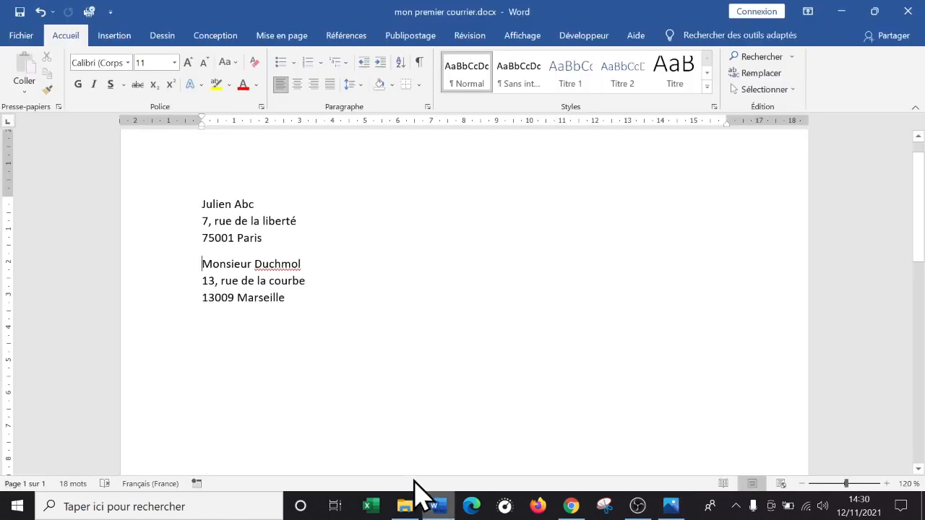
Step: Indent the recipient's whole address block by nine levels, to about 11.25 cm from the left margin
left_click(330, 295)
left_click_drag(268, 296, 200, 269)
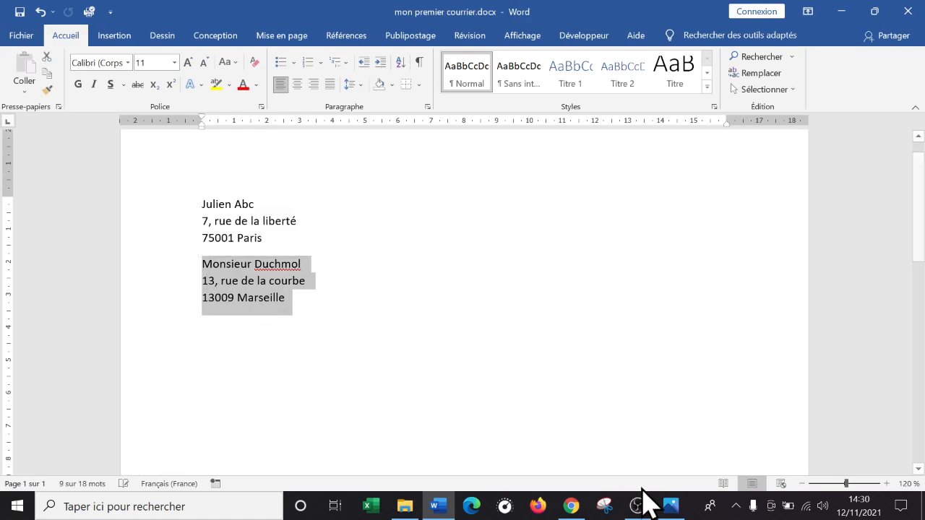
left_click(670, 504)
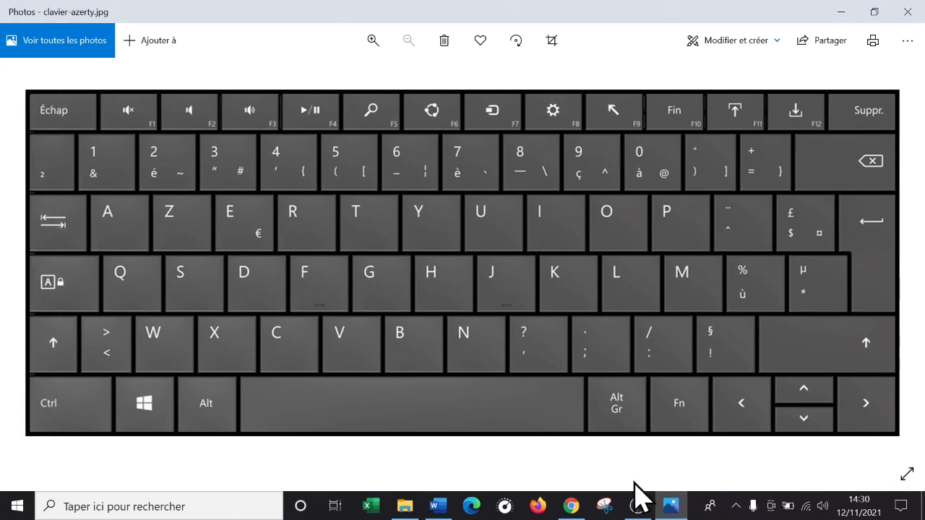
left_click(442, 507)
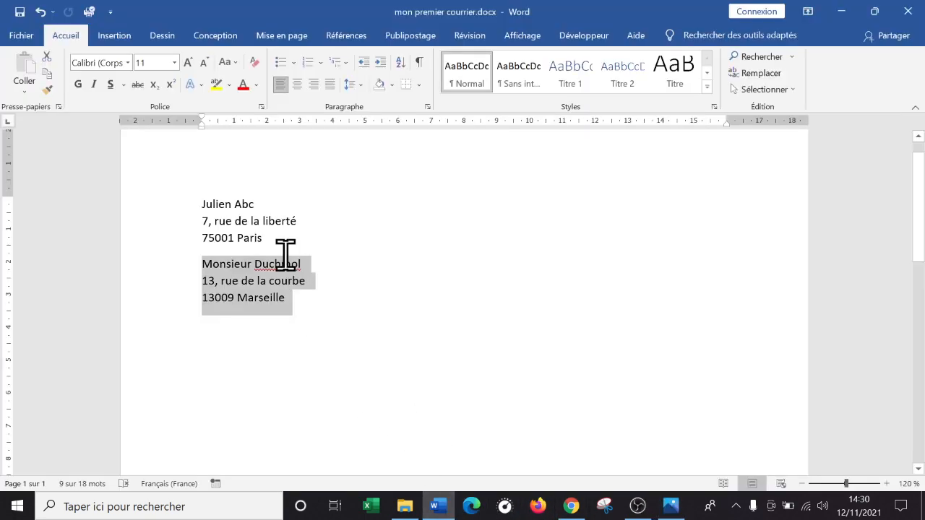
key("Tab")
key("Tab")
key("Tab")
key("Tab")
key("Tab")
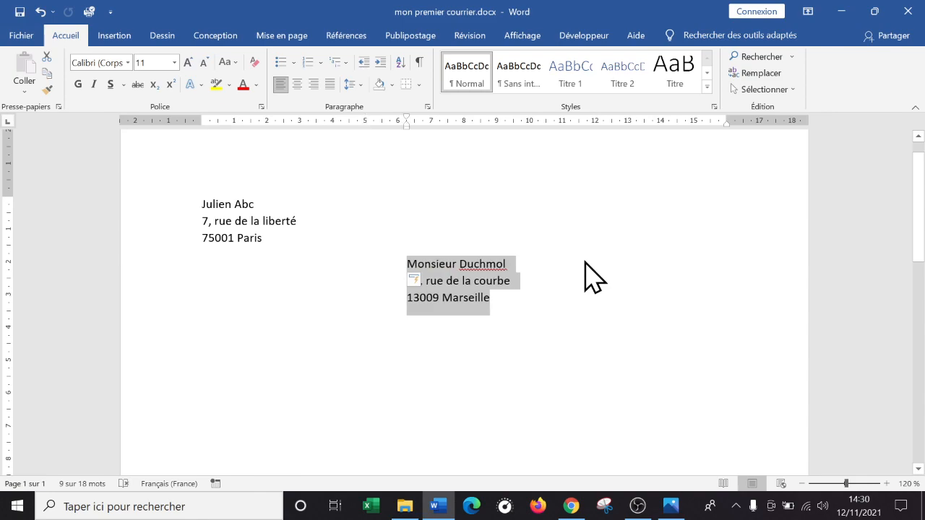
key("Tab")
key("Tab")
key("Tab")
key("Tab")
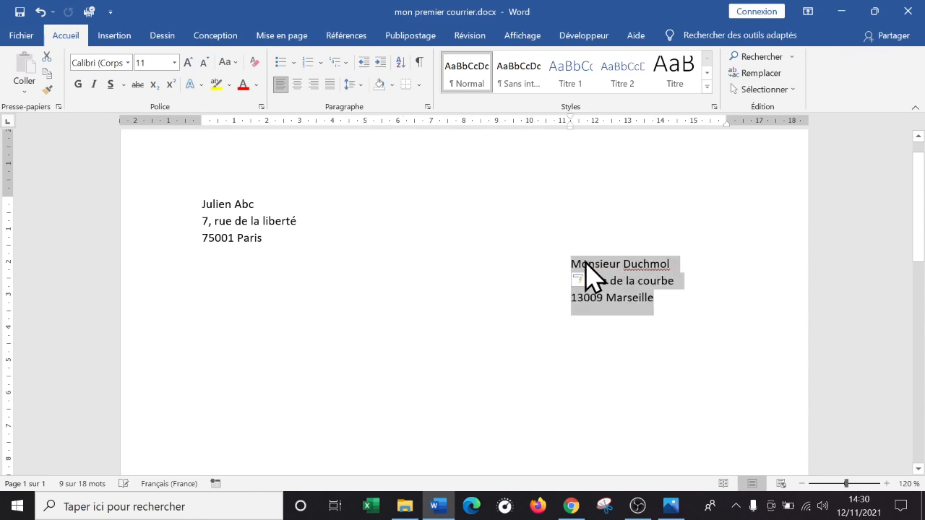
left_click(698, 303)
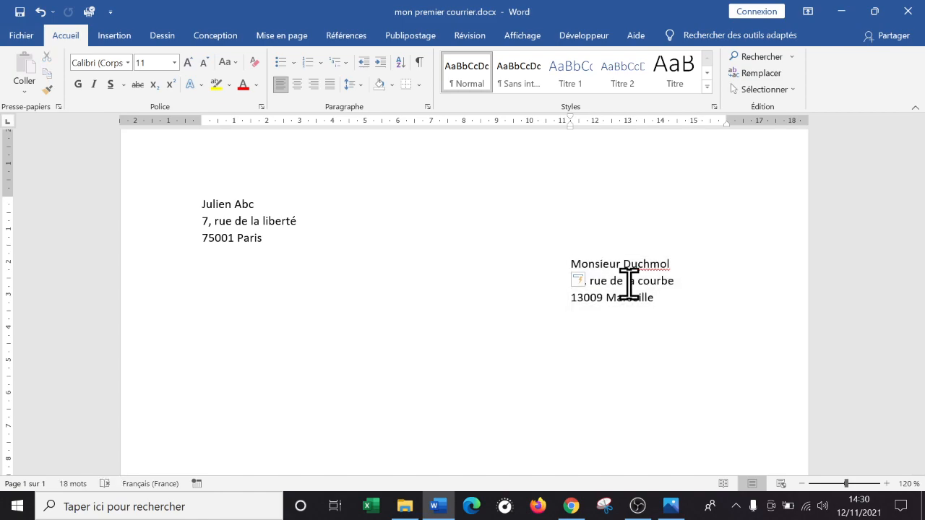
Step: Check the Shift key on the keyboard picture in Photos, and in Word reduce the recipient's block indent by seven levels
left_click(670, 506)
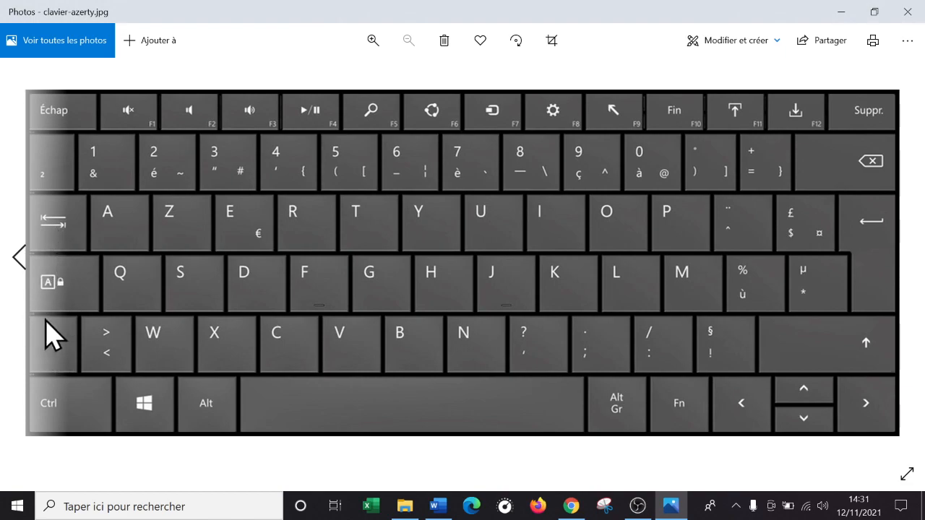
left_click(670, 509)
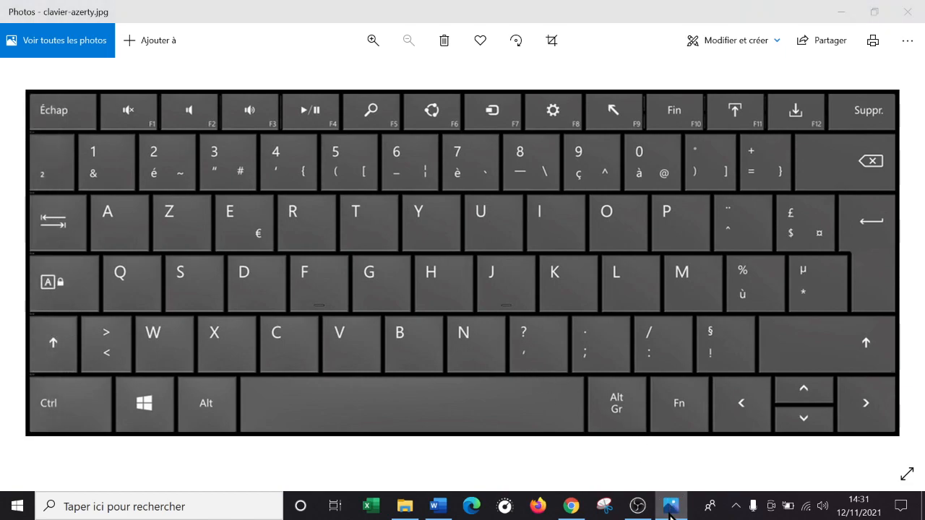
left_click_drag(661, 295, 511, 263)
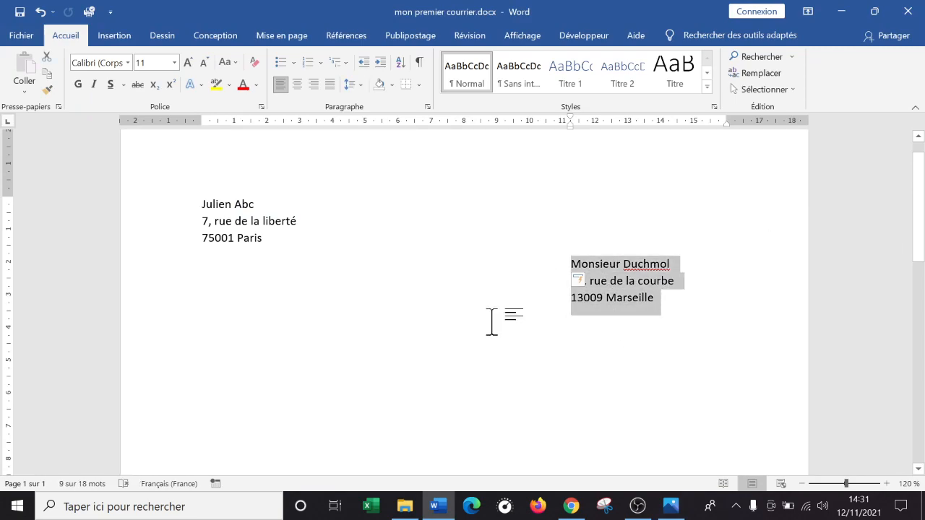
key("shift+Tab")
key("shift+Tab")
key("shift+Tab")
key("shift+Tab")
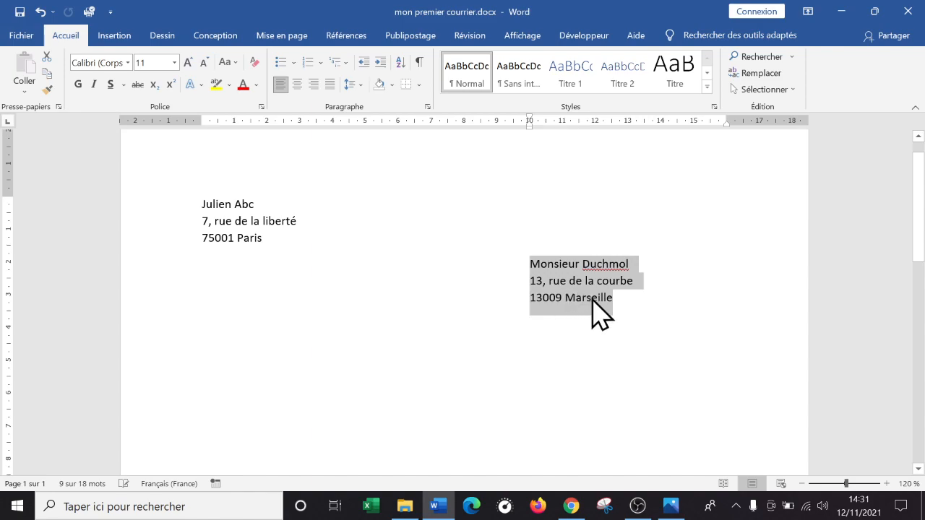
key("shift+Tab")
key("shift+Tab")
key("shift+Tab")
Step: Increase the indent of the recipient's address block to about 12.5 cm
key("Tab")
key("Tab")
key("Tab")
key("Tab")
key("Tab")
key("Tab")
key("Tab")
key("Tab")
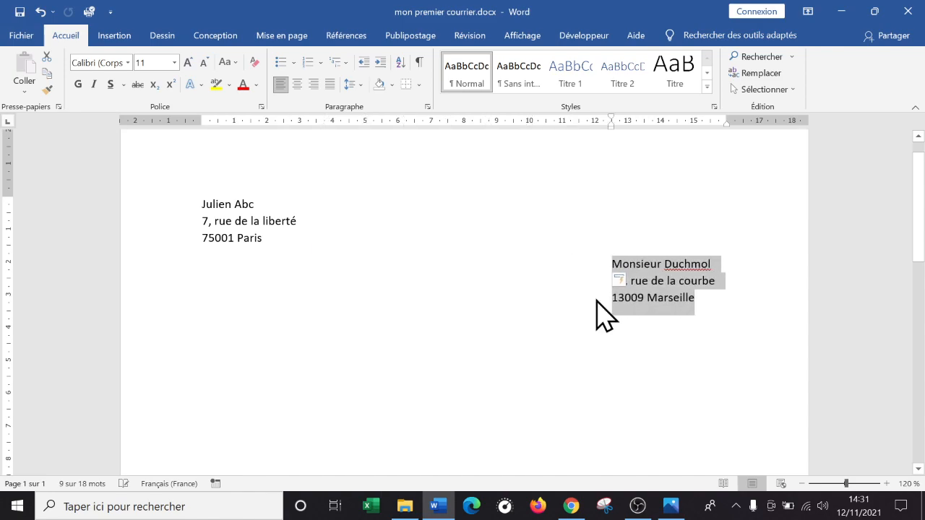
Step: Reduce the recipient's block indent by seven levels and increase it again to about 11.25 cm
key("shift+Tab")
key("shift+Tab")
key("shift+Tab")
key("shift+Tab")
key("shift+Tab")
key("shift+Tab")
key("shift+Tab")
key("Tab")
key("Tab")
key("Tab")
key("Tab")
key("Tab")
key("Tab")
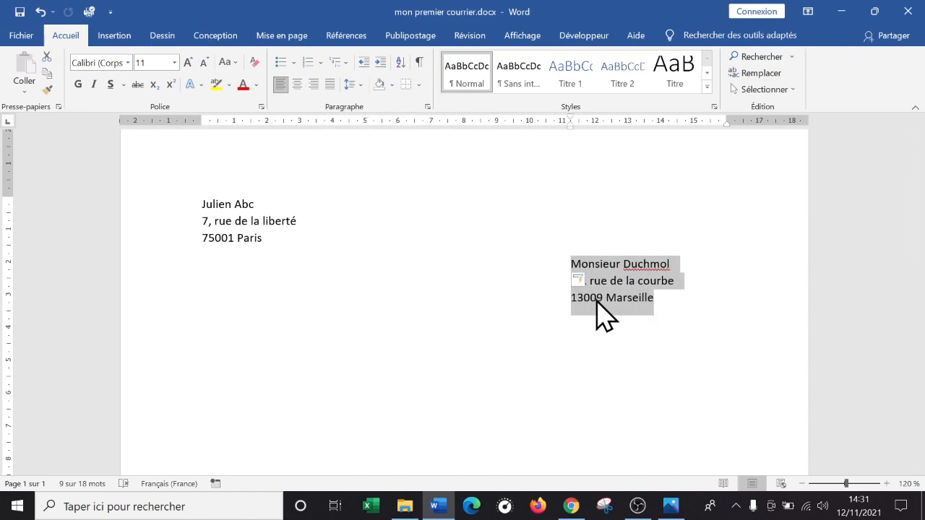
left_click(676, 294)
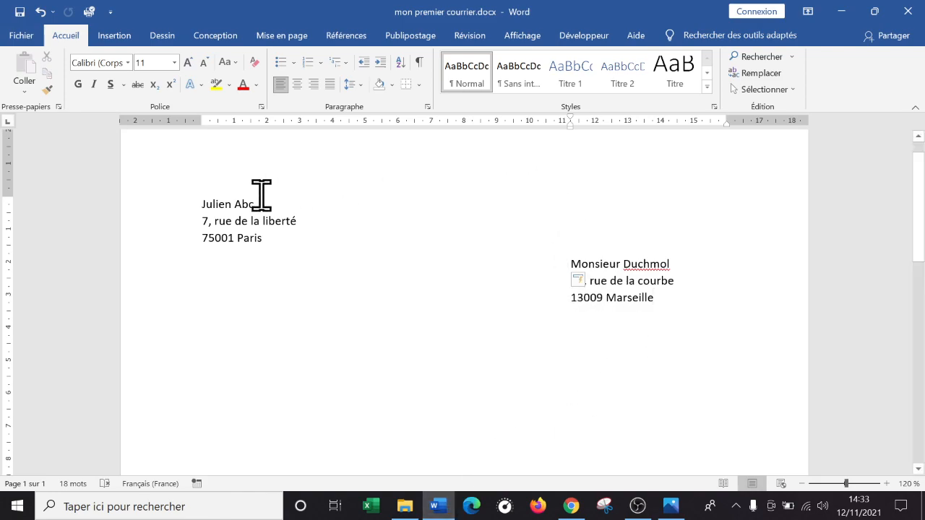
Step: Reselect the recipient's address block, indent it by one more level, and reduce its indent by five levels
left_click(296, 200)
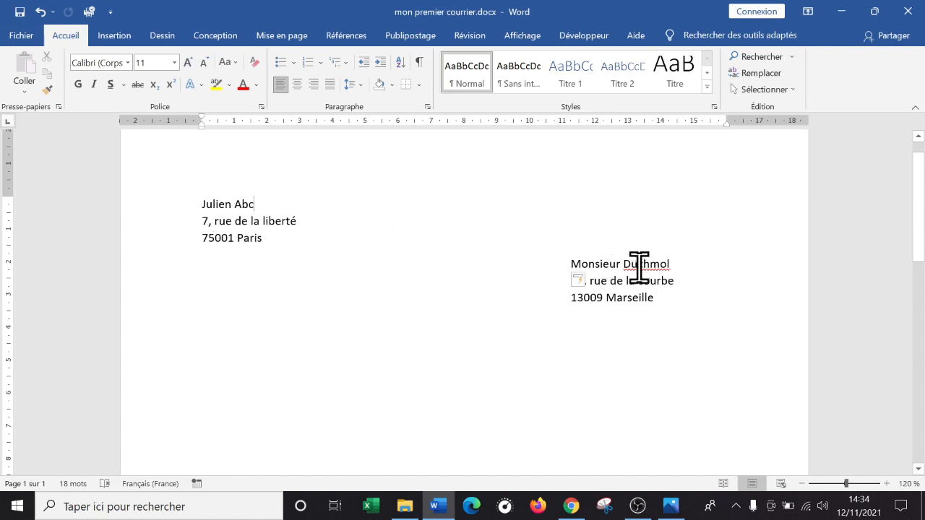
left_click(694, 298)
left_click_drag(708, 302, 341, 258)
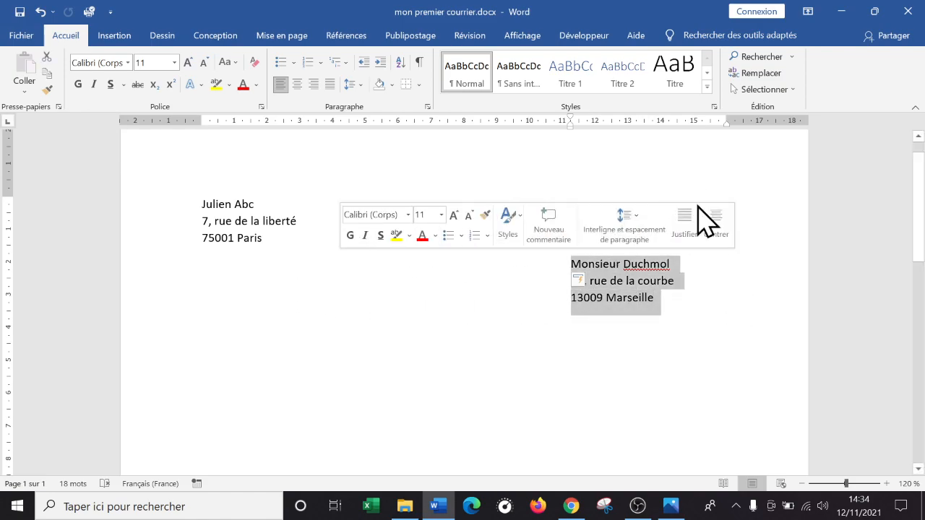
left_click(656, 302)
left_click_drag(657, 302, 525, 265)
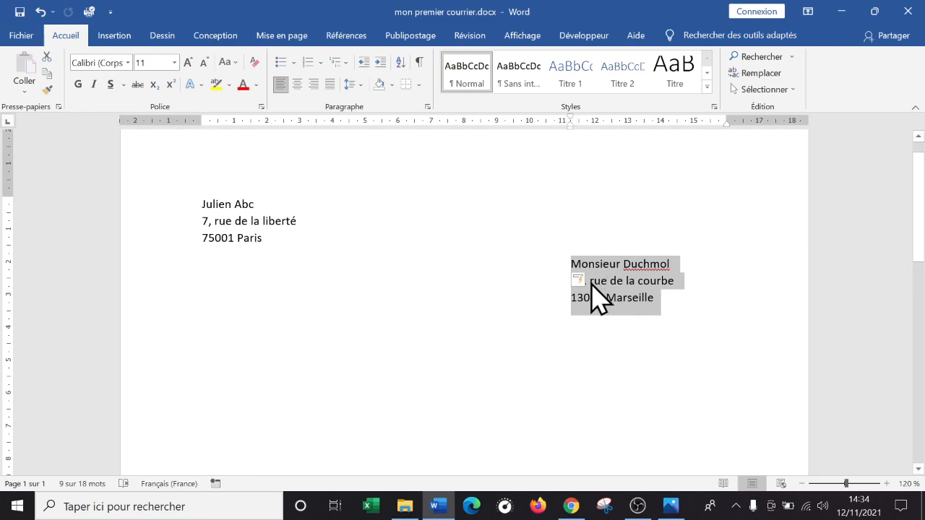
key("Tab")
key("shift+Tab")
key("shift+Tab")
key("shift+Tab")
key("shift+Tab")
key("shift+Tab")
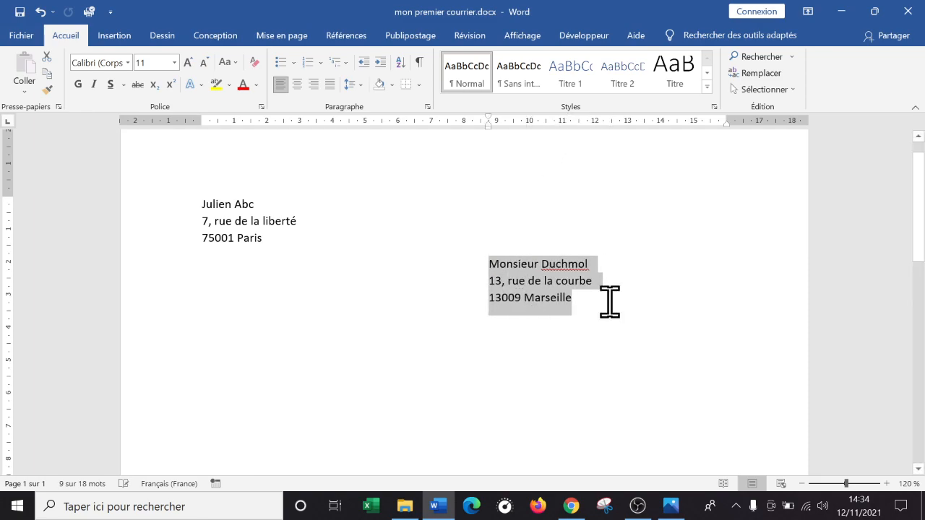
Step: Move the recipient's address block back to the right, setting its left indent to 11 cm
key("Tab")
key("Tab")
key("Tab")
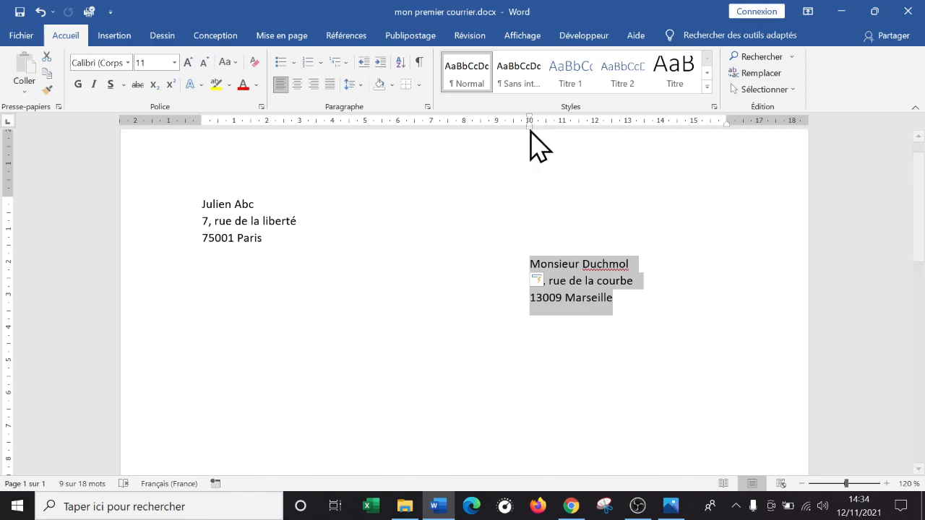
mouse_move(532, 130)
left_mouse_down()
mouse_move(316, 131)
mouse_move(600, 128)
mouse_move(523, 123)
mouse_move(530, 122)
mouse_move(539, 124)
mouse_move(523, 127)
mouse_move(570, 124)
mouse_move(531, 129)
mouse_move(539, 132)
mouse_move(586, 123)
mouse_move(513, 137)
mouse_move(572, 135)
mouse_move(563, 134)
left_mouse_up()
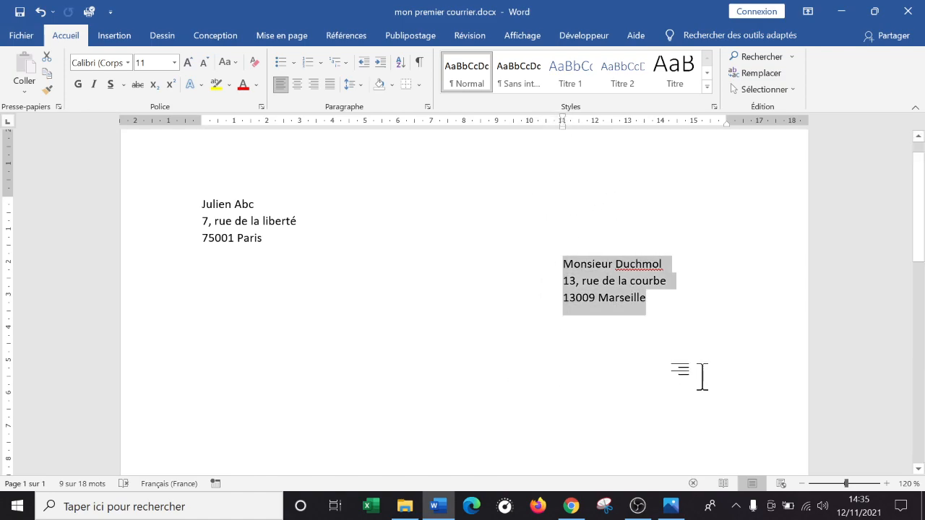
Step: Set the left indent of the recipient's address block to 10 cm
left_click_drag(562, 131, 535, 131)
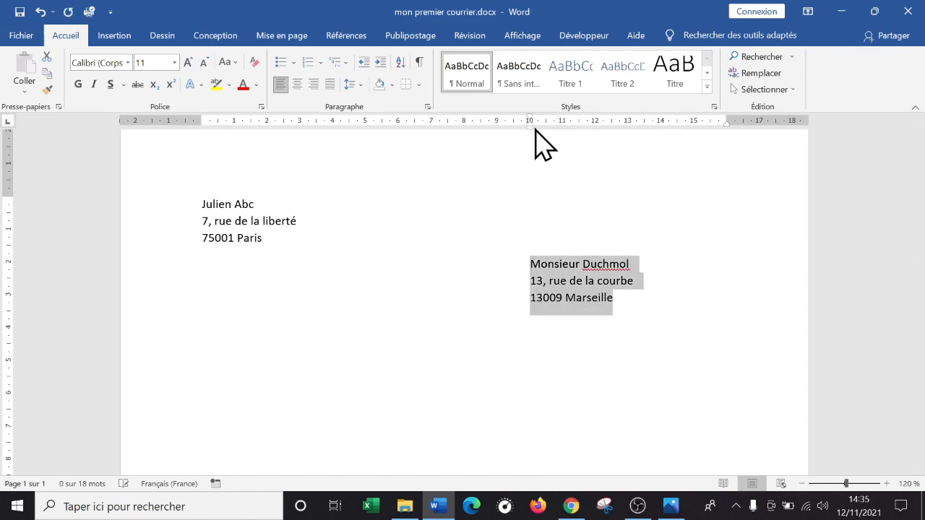
left_click(719, 310)
left_click_drag(651, 304, 471, 267)
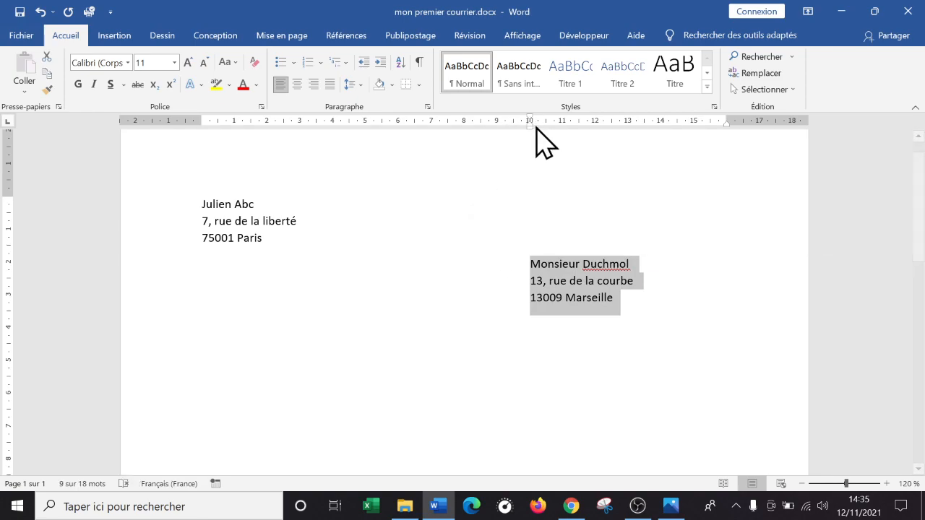
left_click(579, 293)
left_click(219, 205)
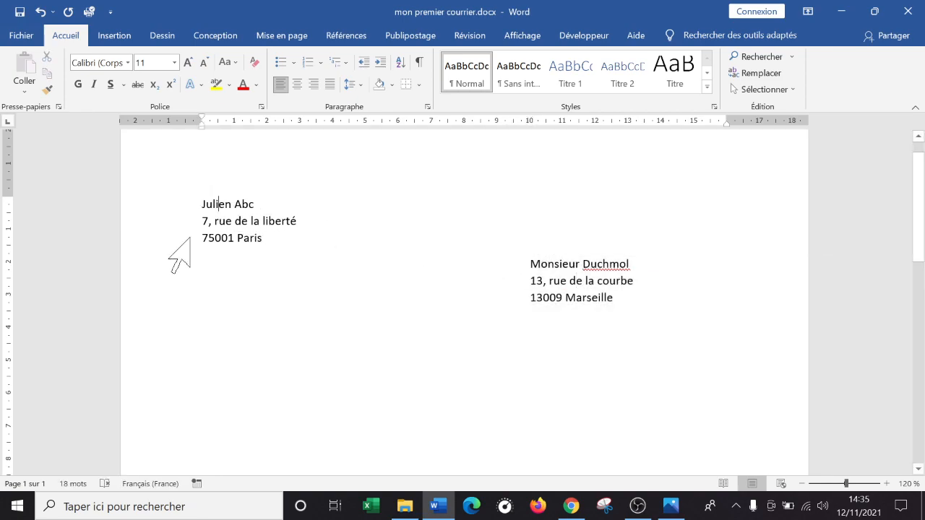
Step: Display the formatting marks and check the line breaks and paragraph marks in both address blocks
left_click(587, 280)
left_click(559, 264)
left_click(420, 62)
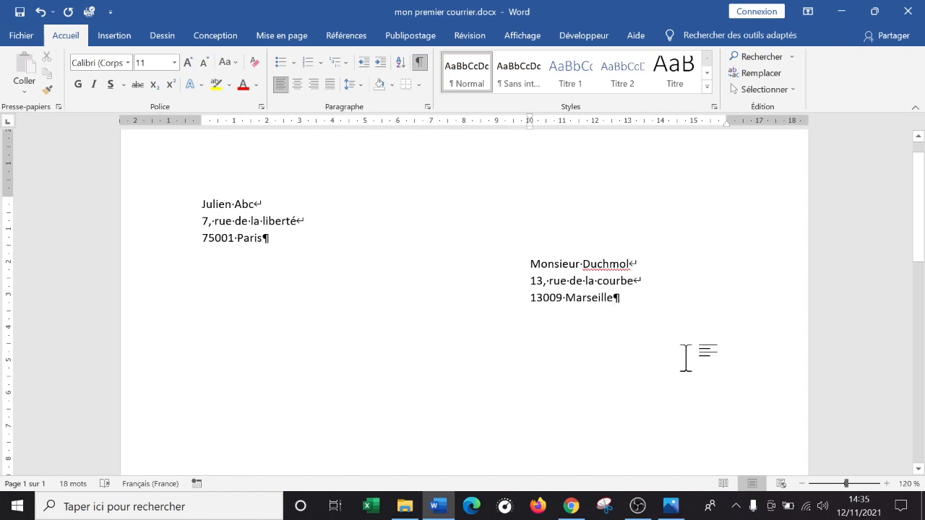
left_click(618, 299)
left_click(224, 221)
Step: Move the left indent of the recipient's address block to about 10.5 cm
mouse_move(201, 130)
left_mouse_down()
mouse_move(579, 122)
mouse_move(320, 124)
mouse_move(203, 137)
left_mouse_up()
left_click(587, 268)
mouse_move(531, 126)
left_mouse_down()
mouse_move(498, 133)
mouse_move(529, 138)
left_mouse_up()
left_click(577, 265)
mouse_move(529, 127)
left_mouse_down()
mouse_move(513, 133)
mouse_move(597, 140)
mouse_move(514, 140)
mouse_move(556, 140)
mouse_move(531, 139)
mouse_move(545, 145)
left_mouse_up()
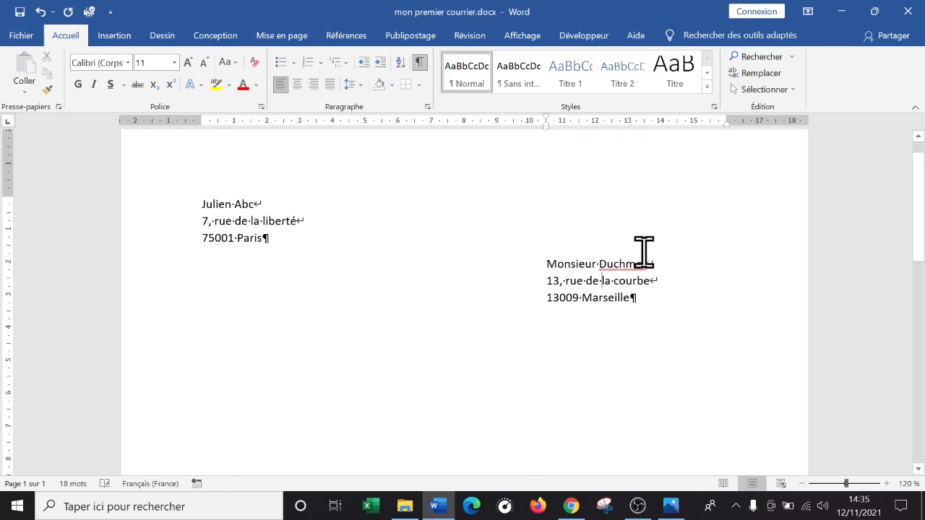
Step: Set the left indent of the recipient's address block to 11 cm
key("ctrl+a")
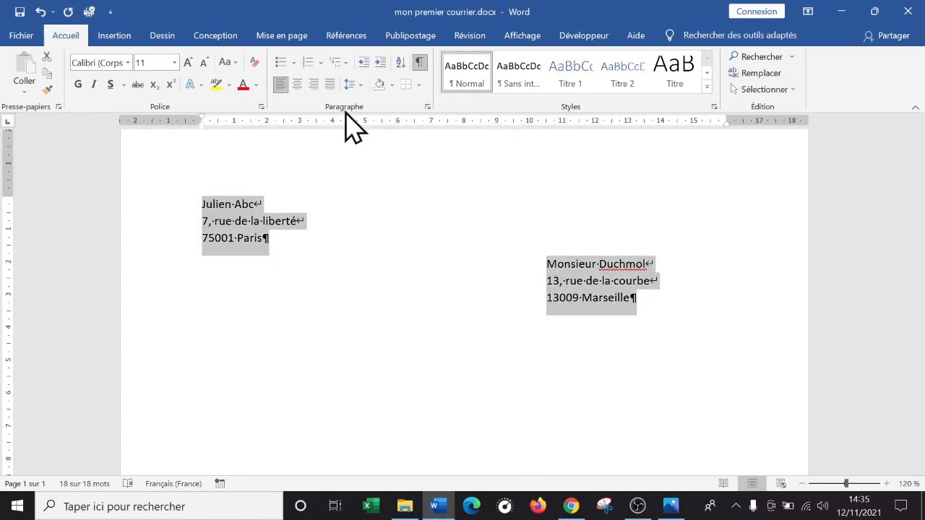
left_click_drag(208, 130, 563, 131)
left_click(255, 280)
Step: Add the date line "A, Paris le 12 novembre 2021" in a new paragraph below the recipient's address
left_click(709, 300)
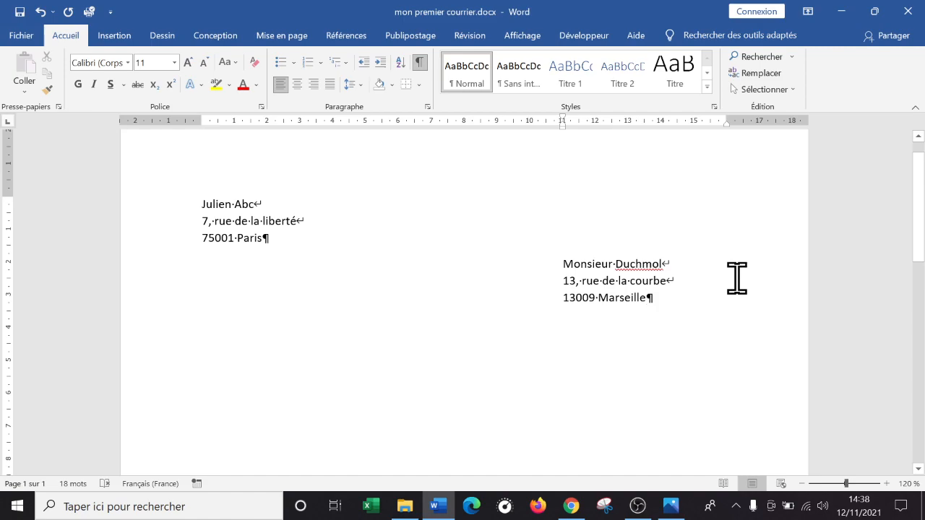
key("Return")
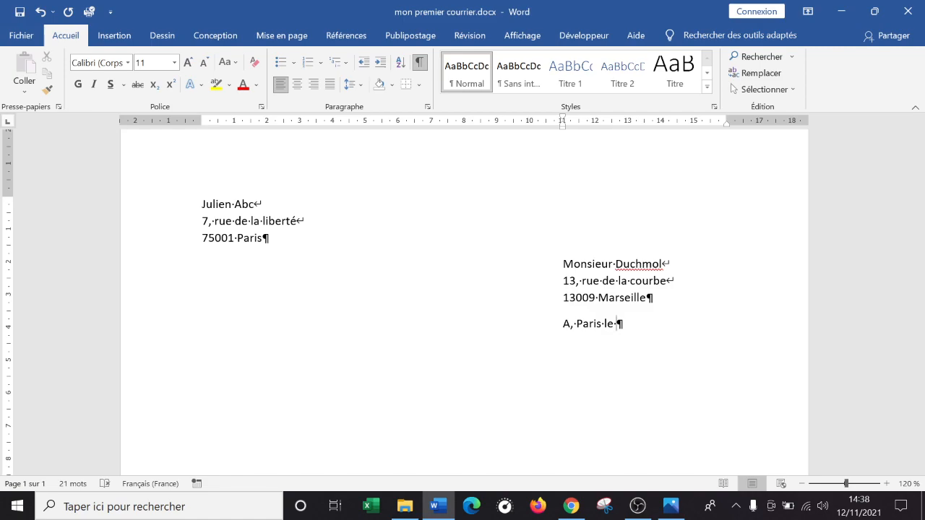
type("no")
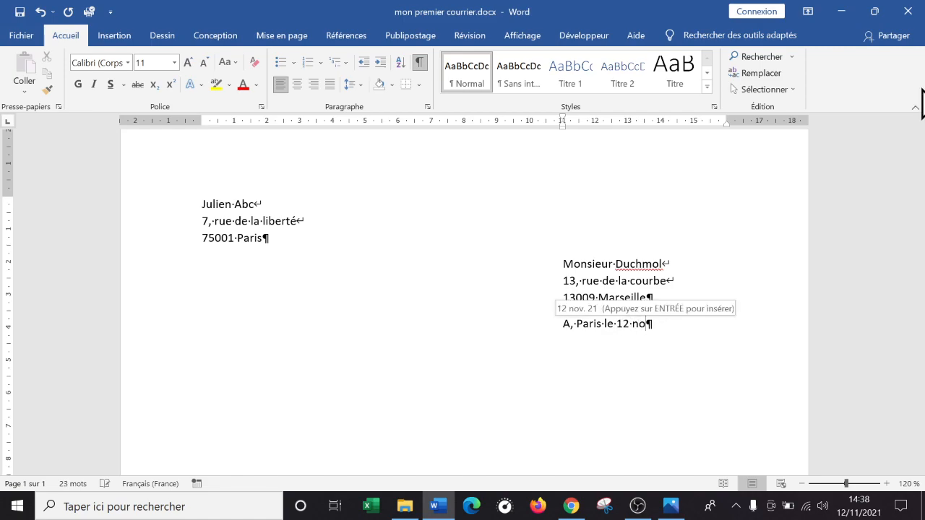
type("vembre")
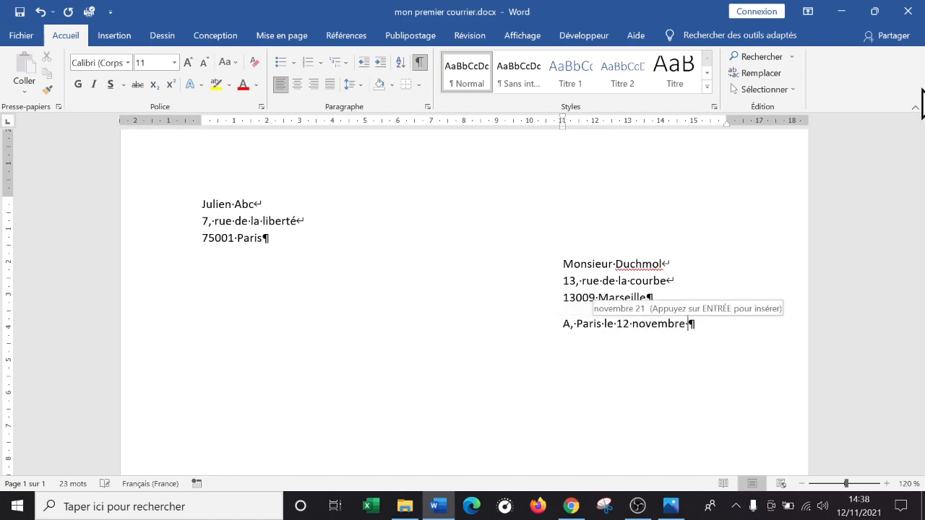
type(" 2021")
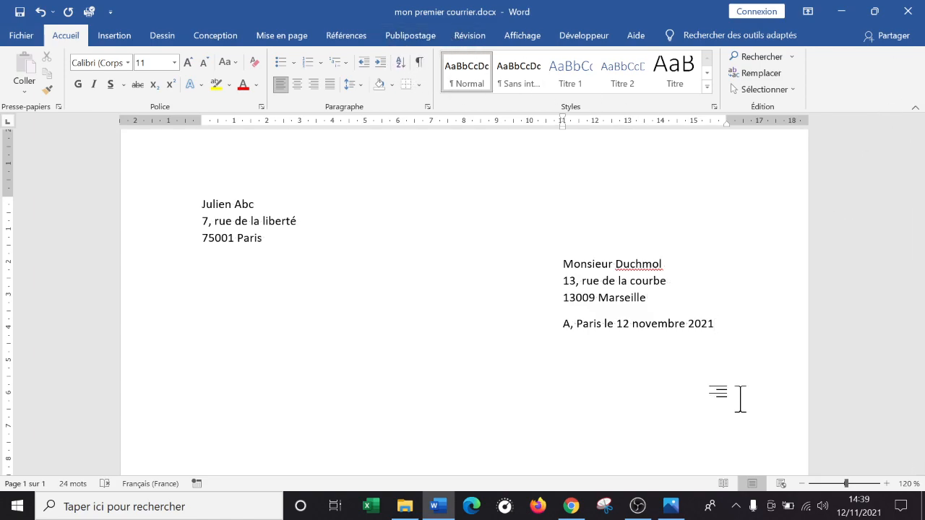
Step: Increase the left indent of the recipient's address block and the date line to about 12.5 cm
left_click_drag(696, 310, 564, 264)
left_click_drag(721, 326, 563, 259)
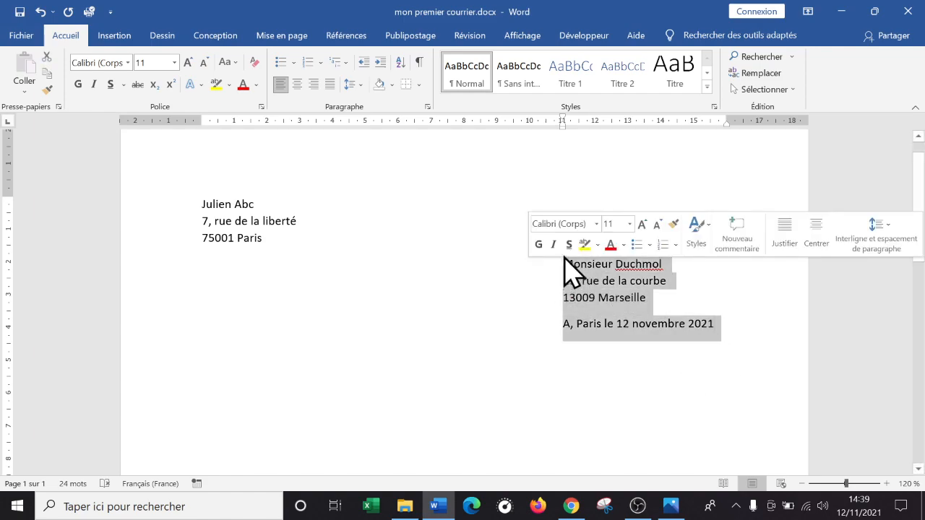
left_click_drag(562, 126, 615, 128)
mouse_move(607, 124)
left_mouse_down()
mouse_move(591, 126)
mouse_move(612, 124)
left_mouse_up()
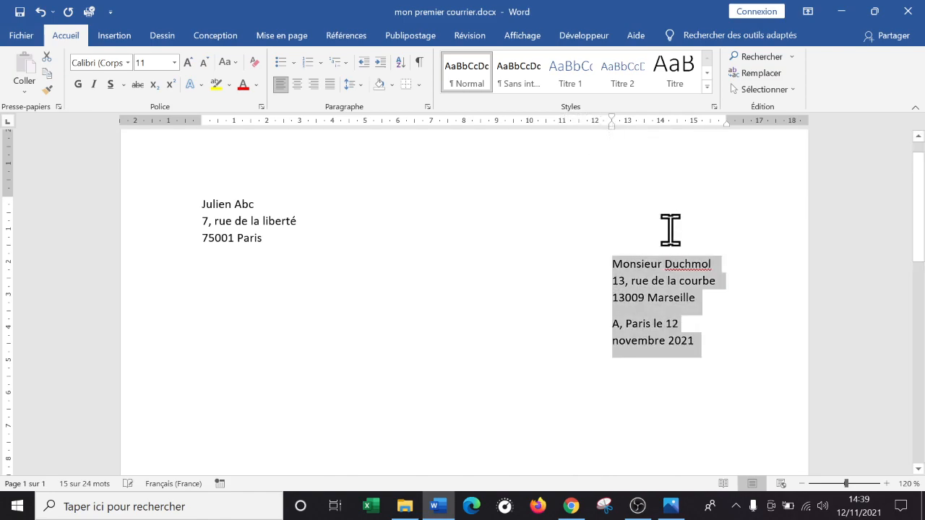
Step: Reselect the recipient's address block with the date line and reduce their left indent to about 11.25 cm
left_click(721, 356)
left_click_drag(751, 346, 601, 265)
left_click(730, 346)
left_click_drag(743, 347, 593, 268)
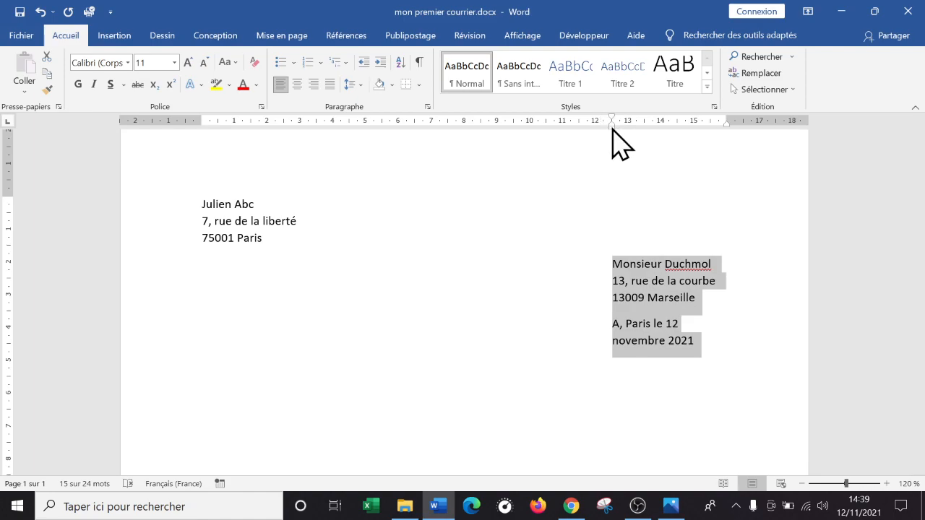
mouse_move(613, 128)
left_mouse_down()
mouse_move(541, 128)
mouse_move(586, 128)
mouse_move(571, 128)
left_mouse_up()
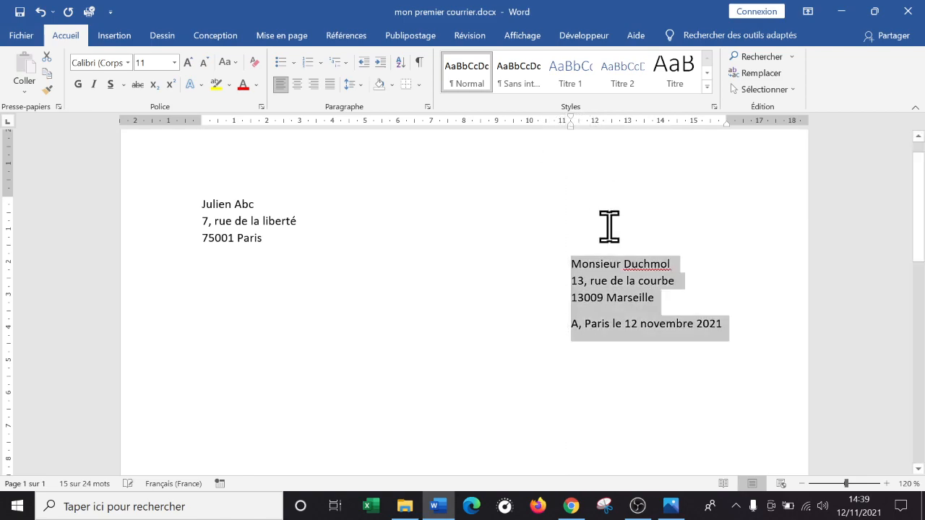
Step: Add blank paragraphs below the date line, consulting the keyboard picture clavier-azerty.jpg in Photos in between
left_click(747, 325)
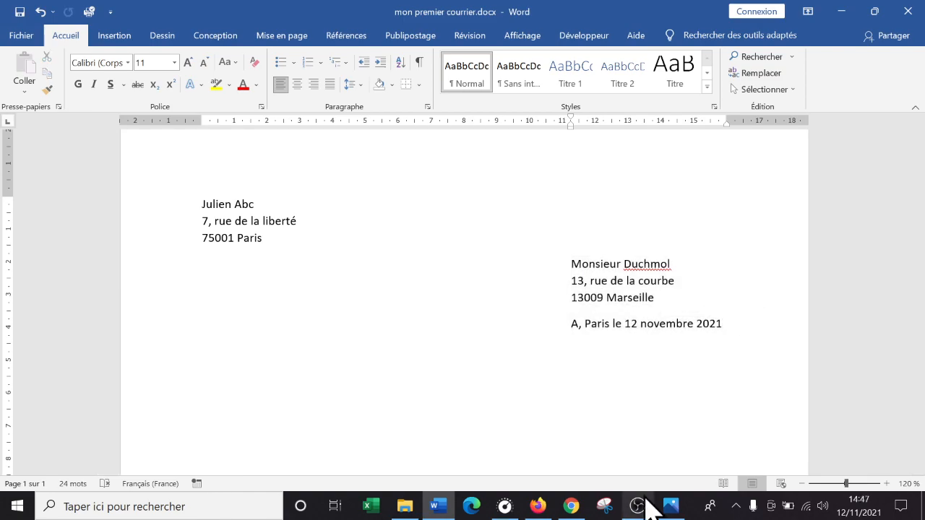
key("Return")
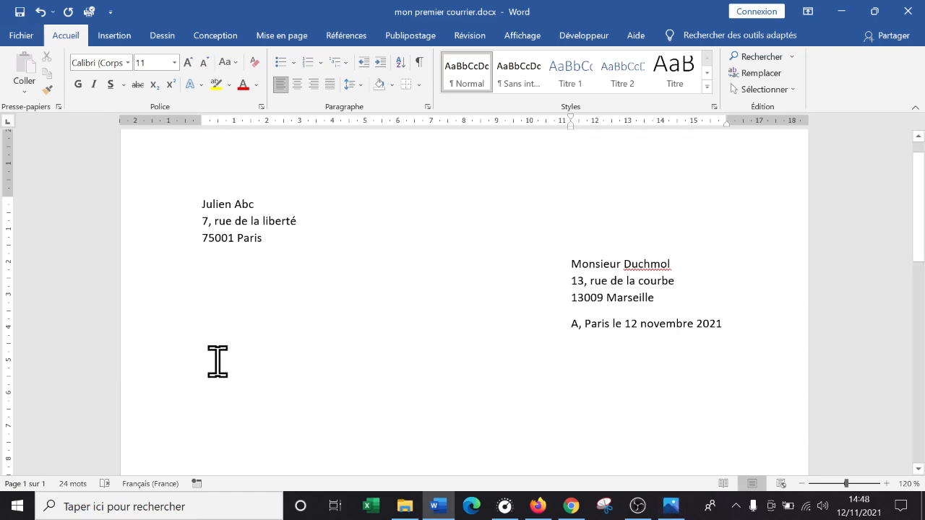
left_click(671, 506)
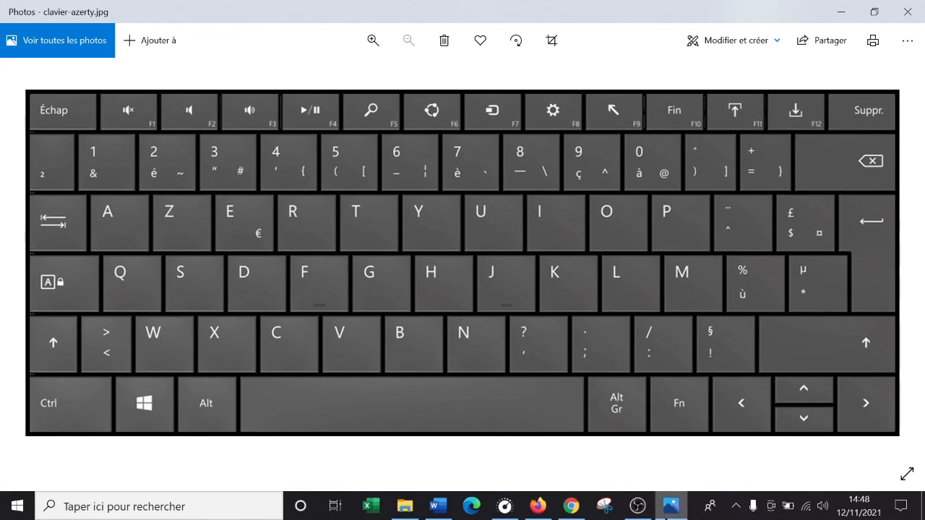
left_click(684, 510)
key("Return")
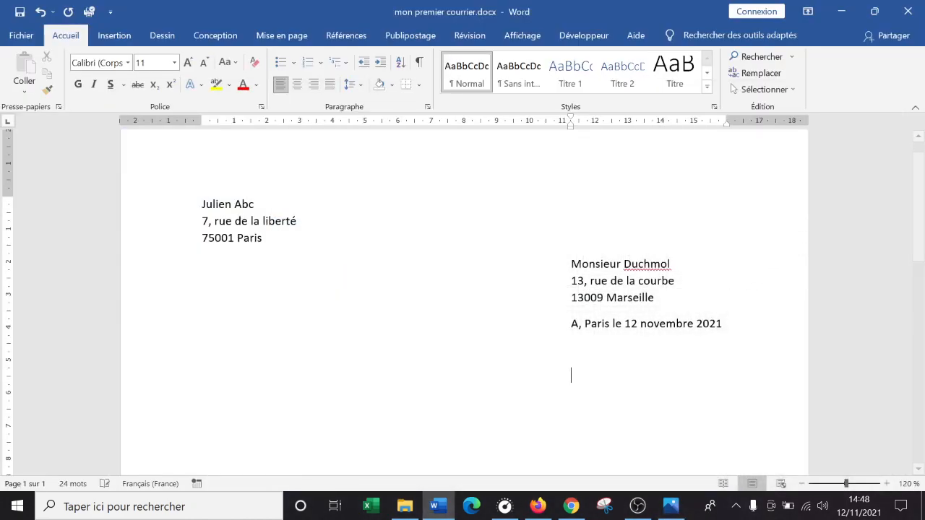
Step: Keep one blank paragraph below the date and set both its left and first-line indents to 0
key("BackSpace")
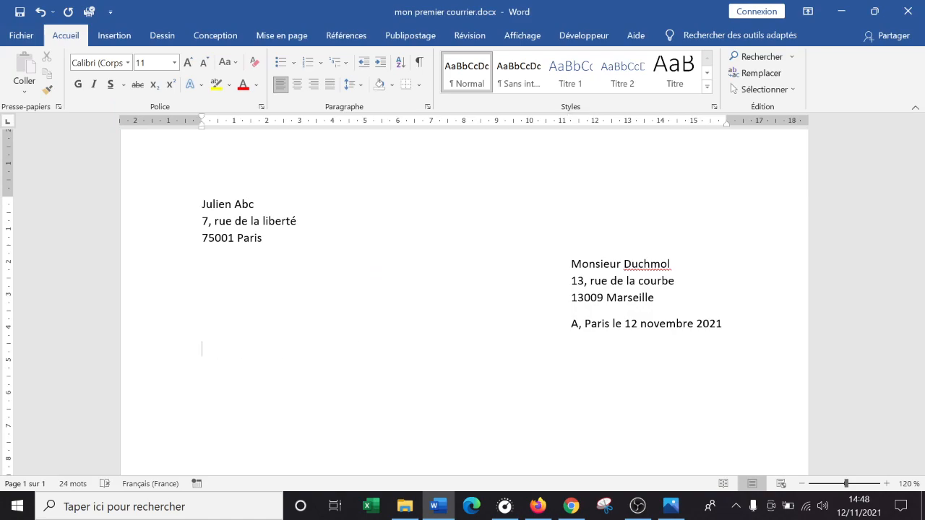
key("ctrl+z")
mouse_move(571, 126)
left_mouse_down()
mouse_move(205, 151)
mouse_move(202, 124)
left_mouse_up()
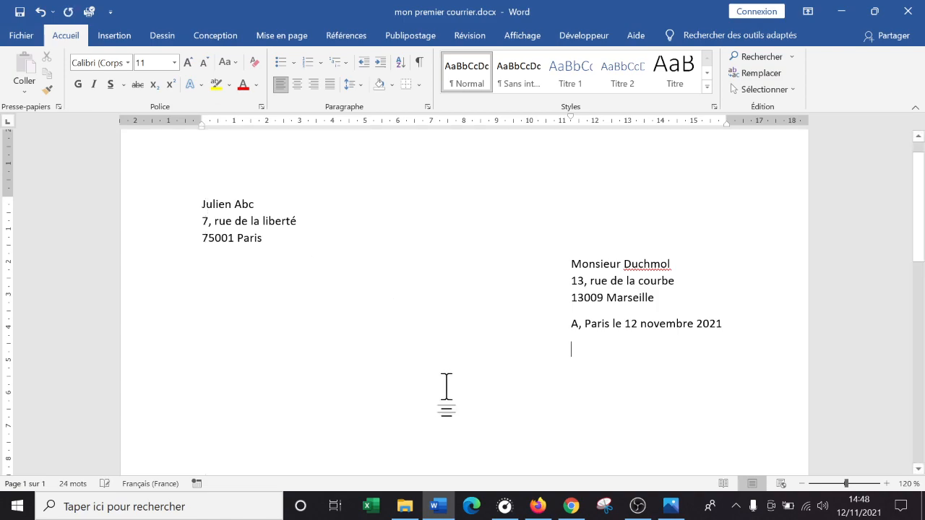
mouse_move(571, 117)
left_mouse_down()
mouse_move(217, 132)
mouse_move(203, 123)
left_mouse_up()
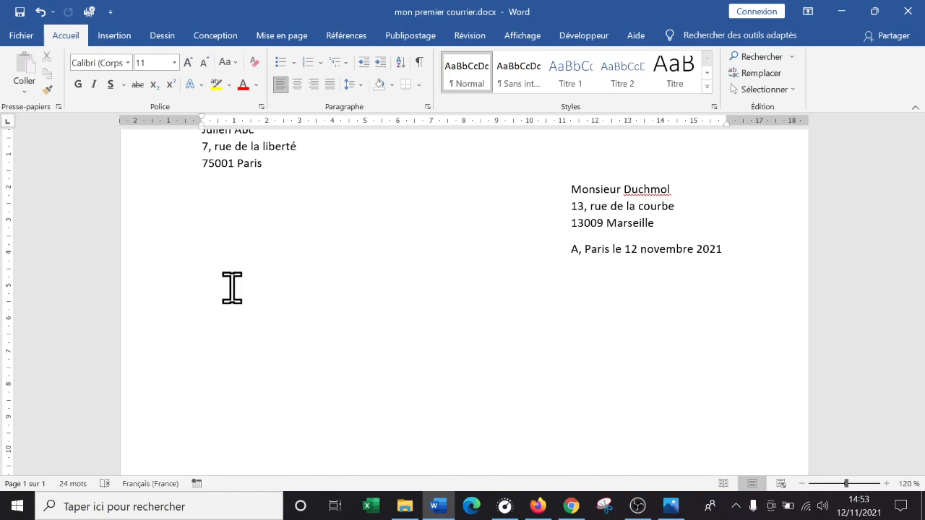
Step: Leave a blank line and enter "A l’attention de Monsieur" followed by the recipient's surname at the left margin
type("A")
key("BackSpace")
key("Return")
type("A l’attention de Monsieur ")
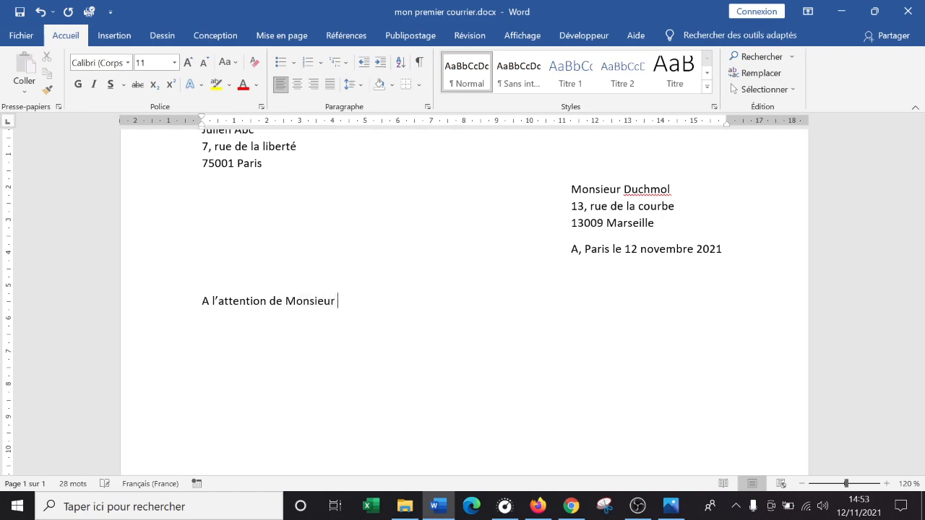
type("Duchmol")
Step: Add the subject line "Objet : candidature à un poste de magicien" in a new paragraph below the attention line
key("Return")
type("Obj")
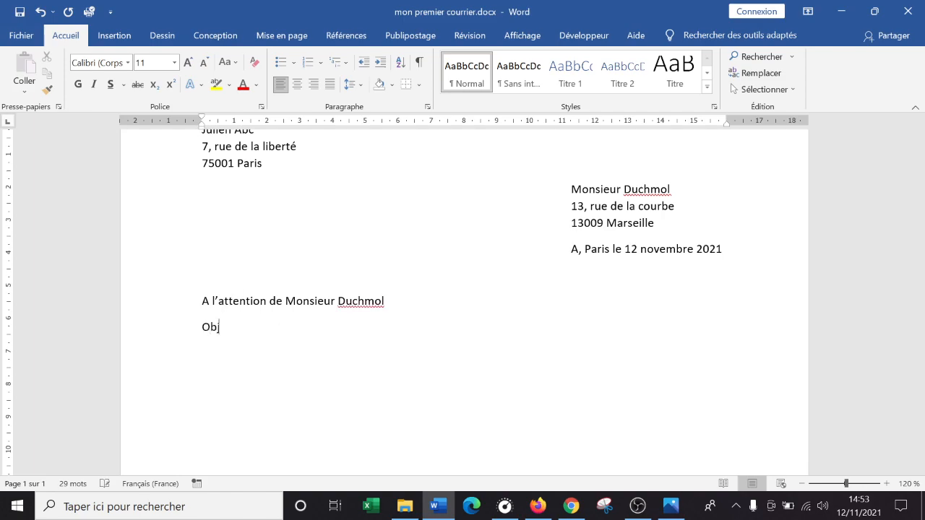
type("et : candidature à un ")
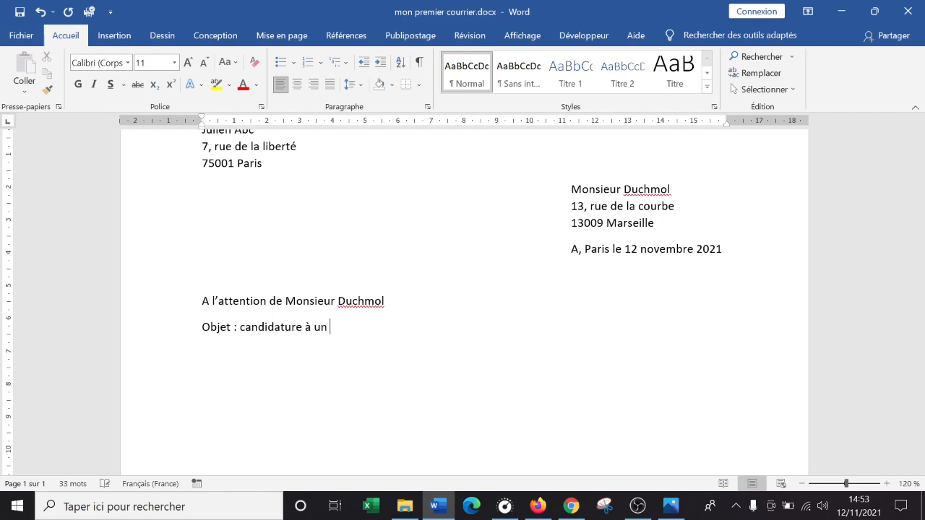
type("poste de magicien")
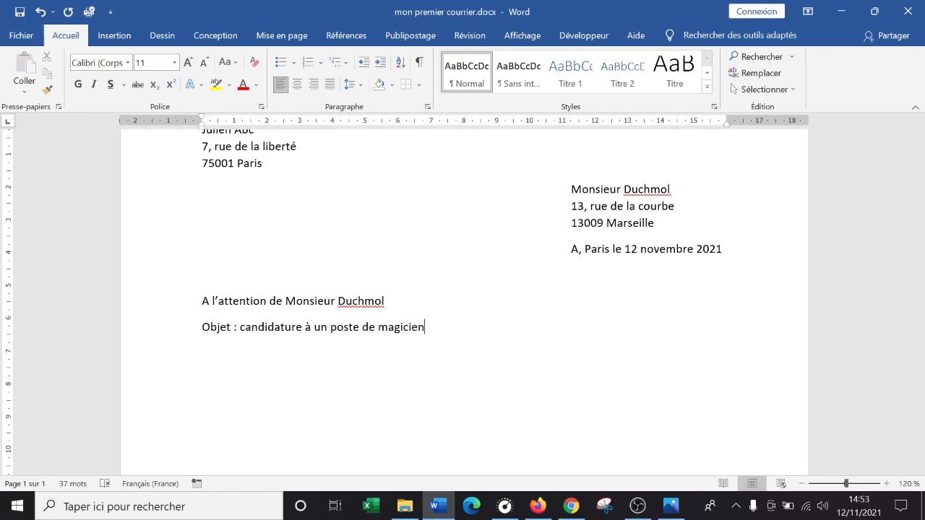
Step: Format the "A l’attention de" line in italic and bold
left_click(380, 266)
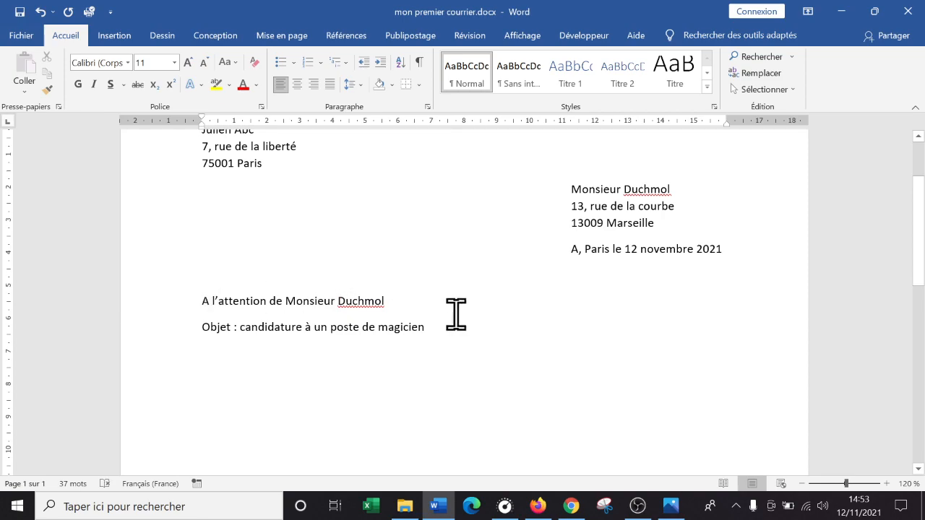
left_click(378, 328)
left_click(332, 300)
left_click(322, 334)
left_click(339, 293)
left_click(418, 303)
left_click(152, 295)
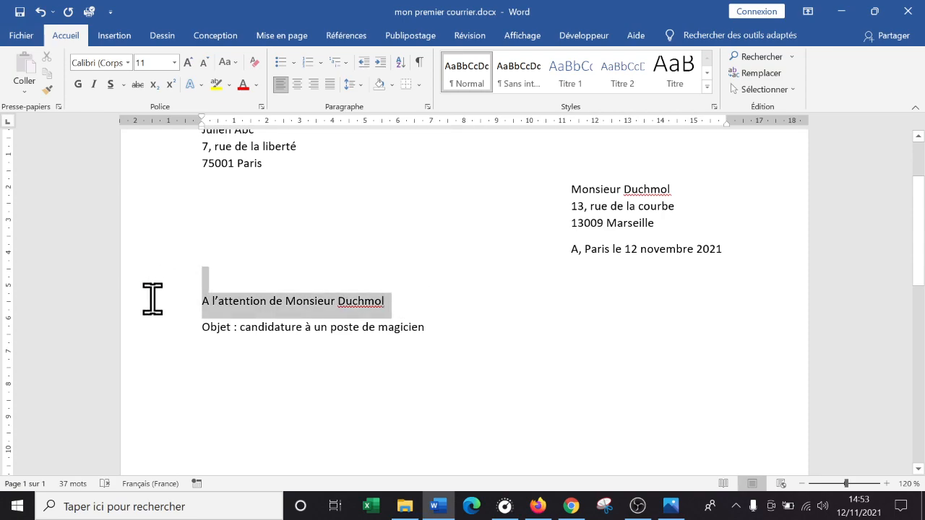
left_click(95, 84)
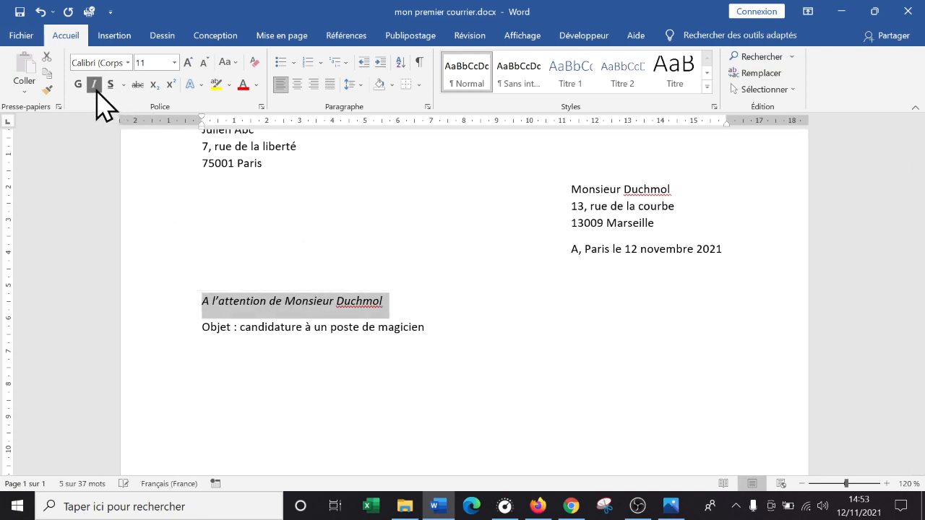
left_click(78, 84)
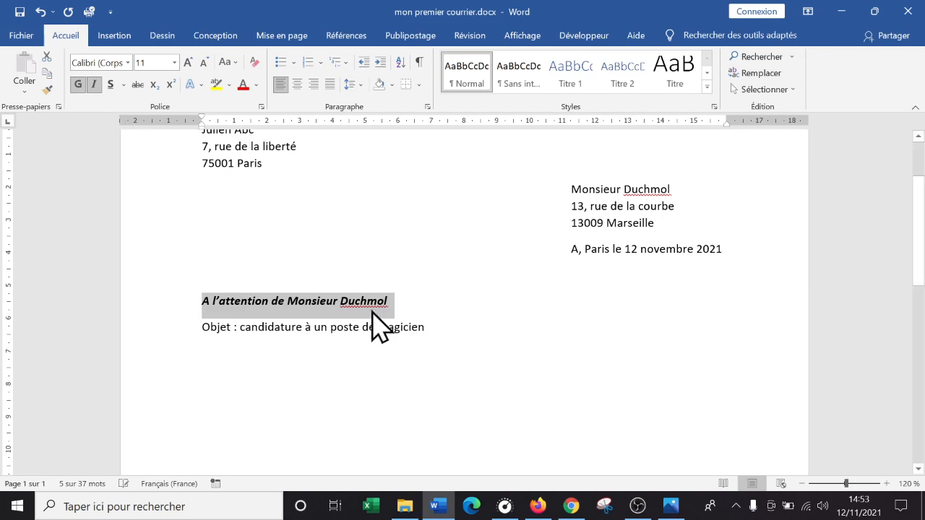
Step: Format the "Objet : candidature à un poste de magicien" line in bold and underlined
left_click_drag(451, 329, 180, 337)
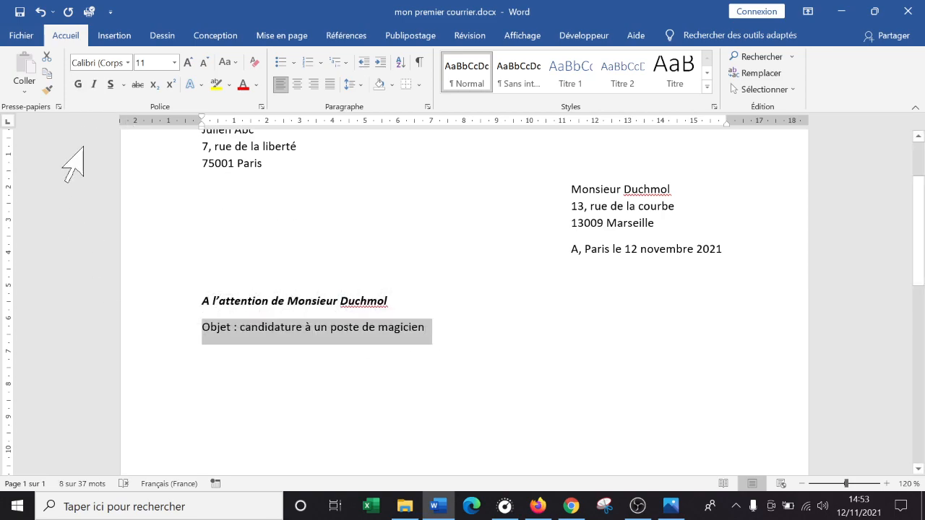
left_click(80, 86)
left_click(110, 85)
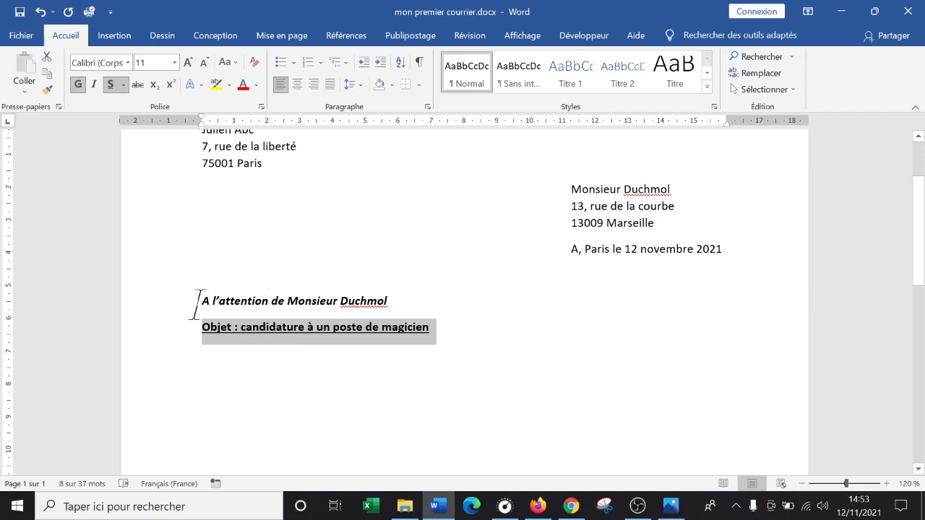
left_click(175, 303)
Step: Start a new paragraph below the subject line with bold and underline turned off
left_click(485, 327)
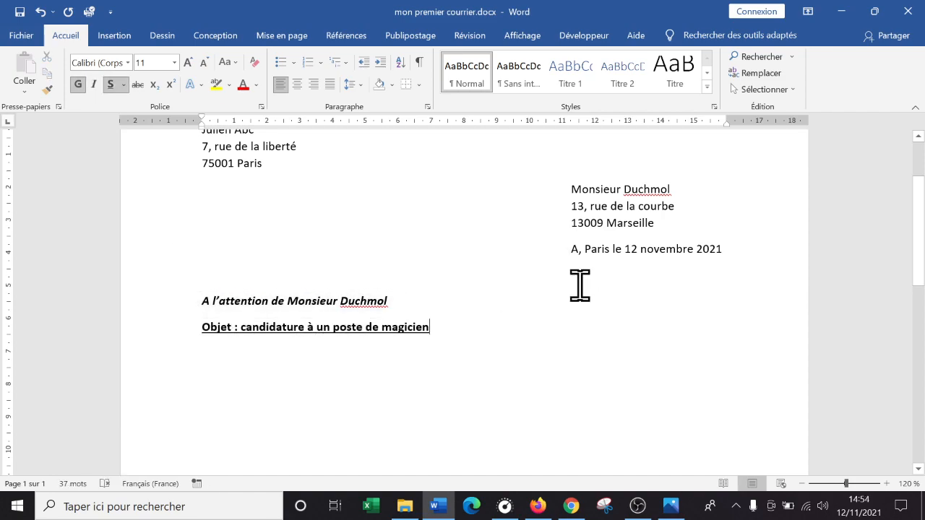
key("Return")
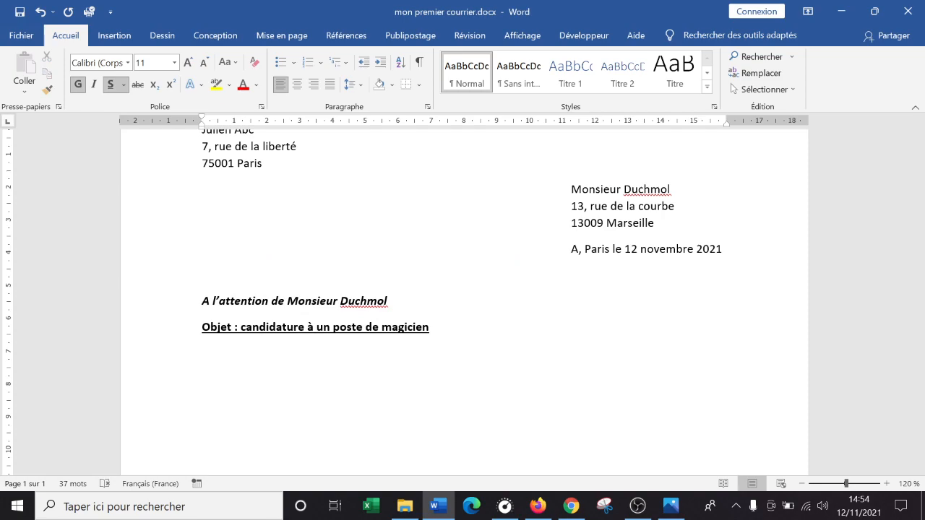
left_click(78, 83)
left_click(108, 84)
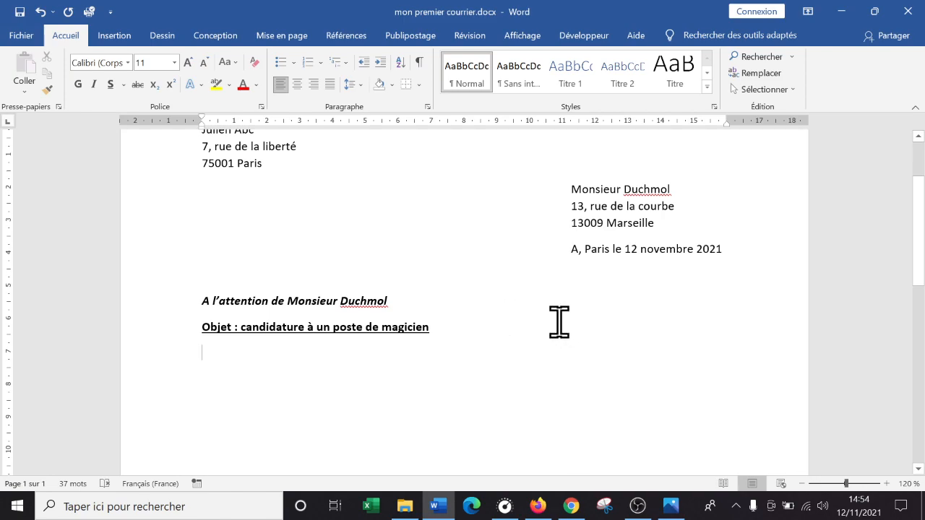
Step: Add the salutation "Monsieur," below the subject line, separated by an empty paragraph, and start a new paragraph under it
scroll(339, 293, "up", 1)
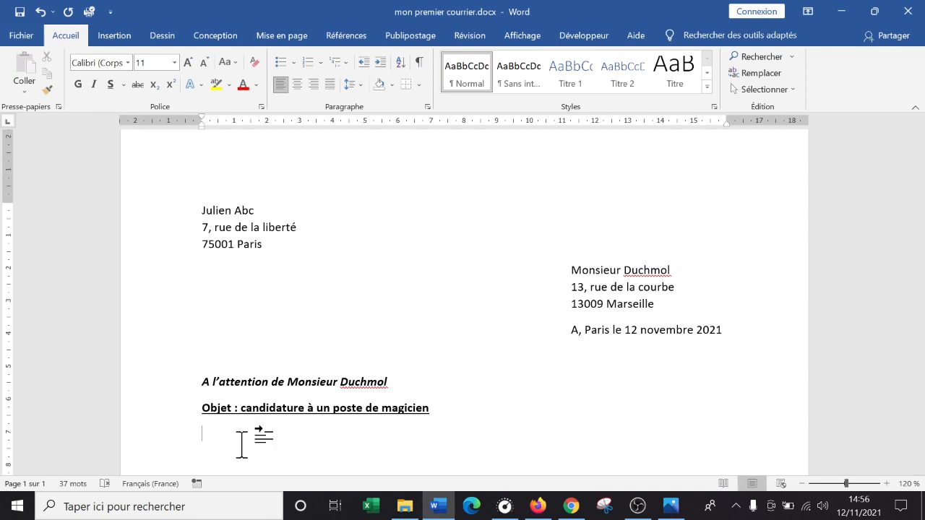
key("Return")
scroll(361, 383, "down", 2)
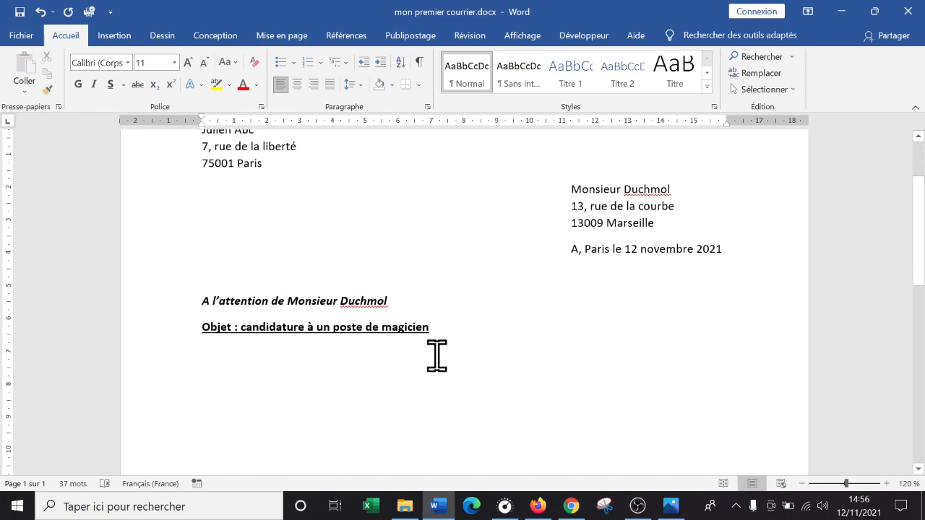
type("Monsieur")
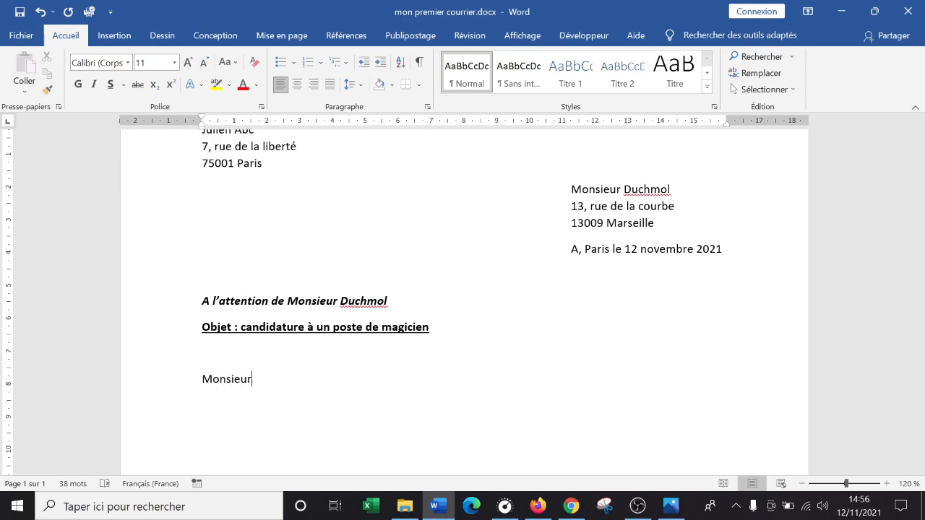
type(",")
key("Return")
Step: Generate three placeholder paragraphs of eight sentences each below the salutation with =lorem(3,8)
left_click(886, 484)
left_click(886, 484)
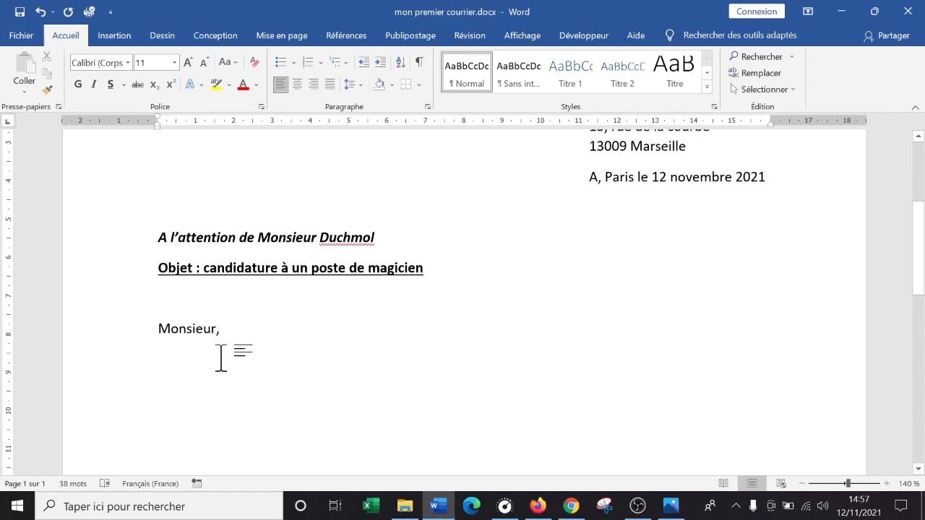
left_click(220, 358)
type("=lorem")
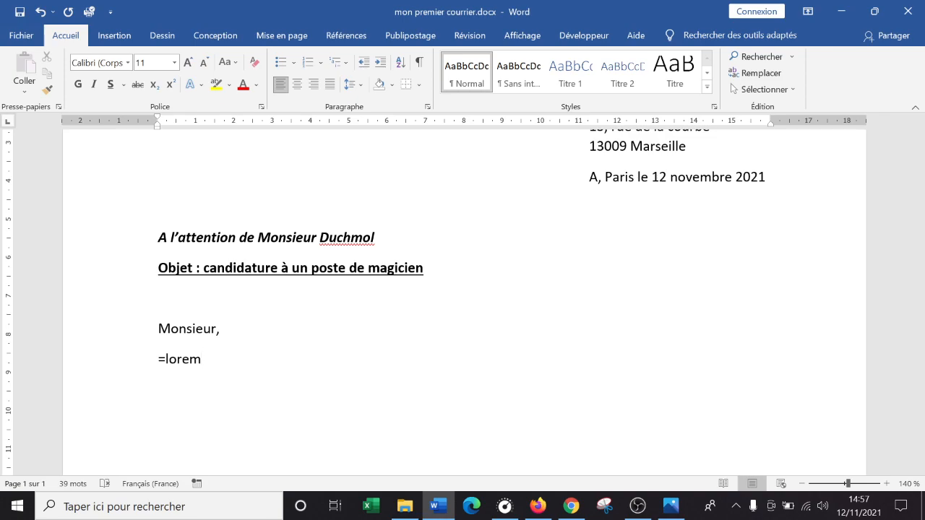
type("(")
type("3")
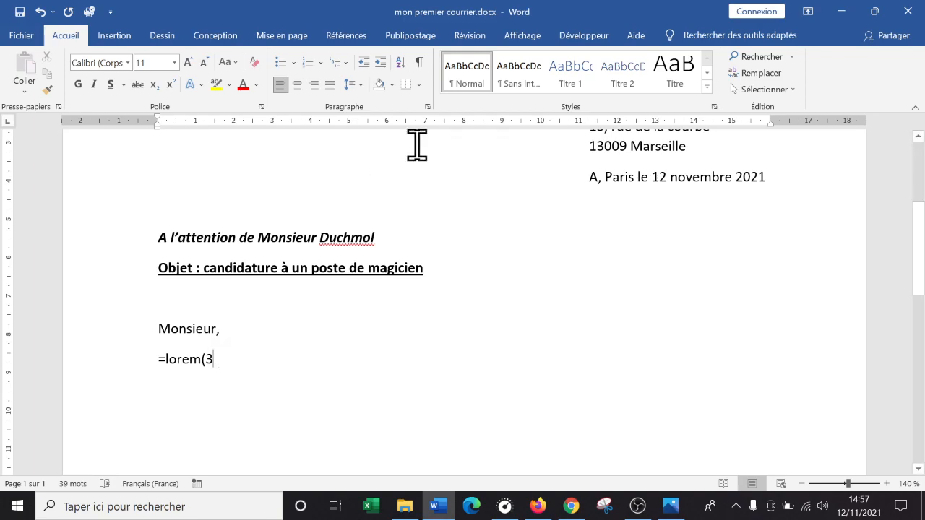
type(",8")
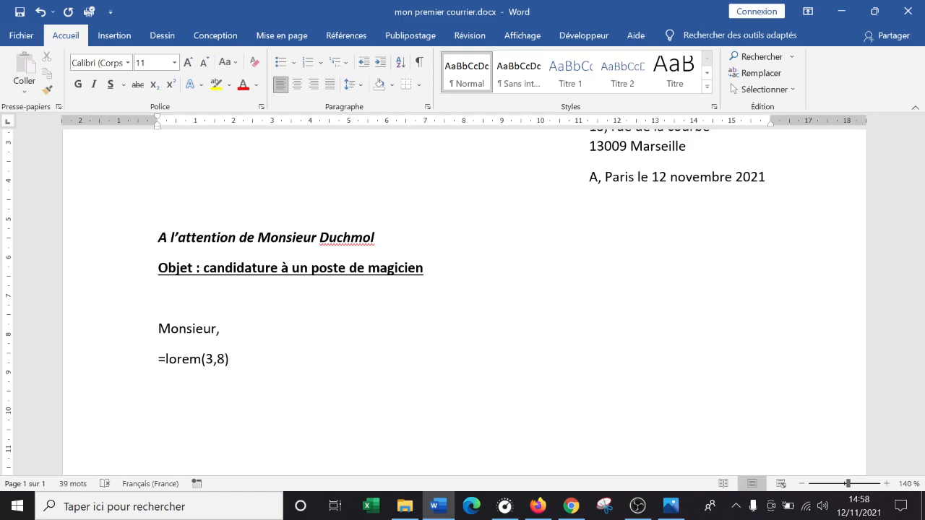
key("Return")
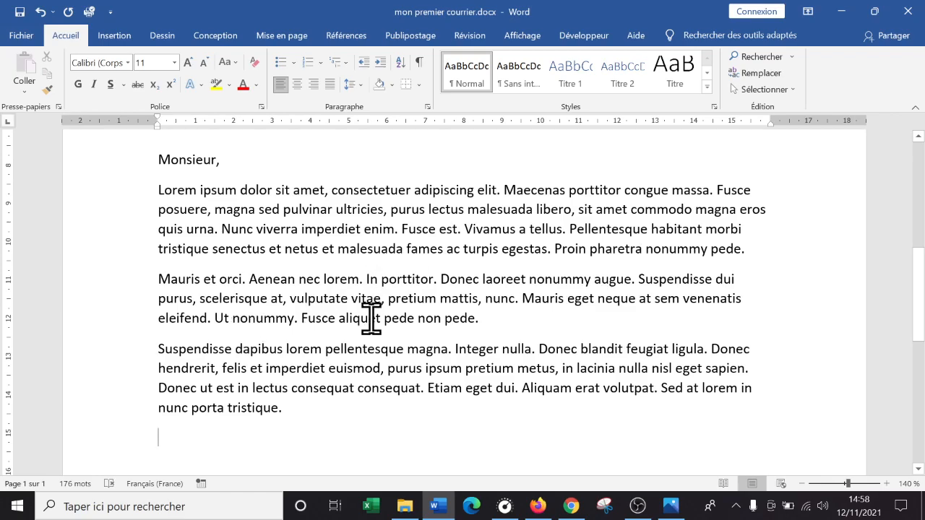
Step: Examine the overall page layout of the letter, from the sender's address to the foot of the page
left_click(494, 324)
left_click(803, 483)
left_click(803, 483)
left_click(802, 484)
left_click(802, 484)
left_click(803, 484)
left_click(802, 483)
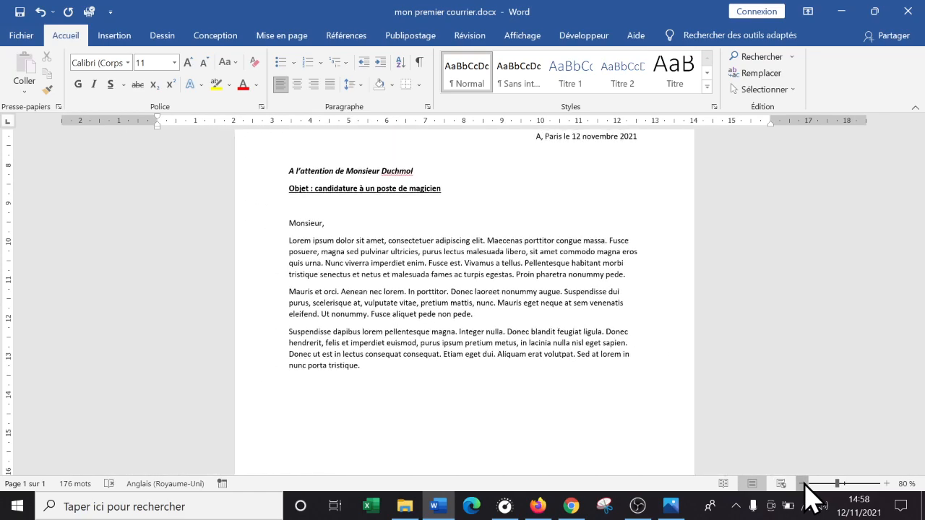
left_click(802, 484)
left_click(803, 483)
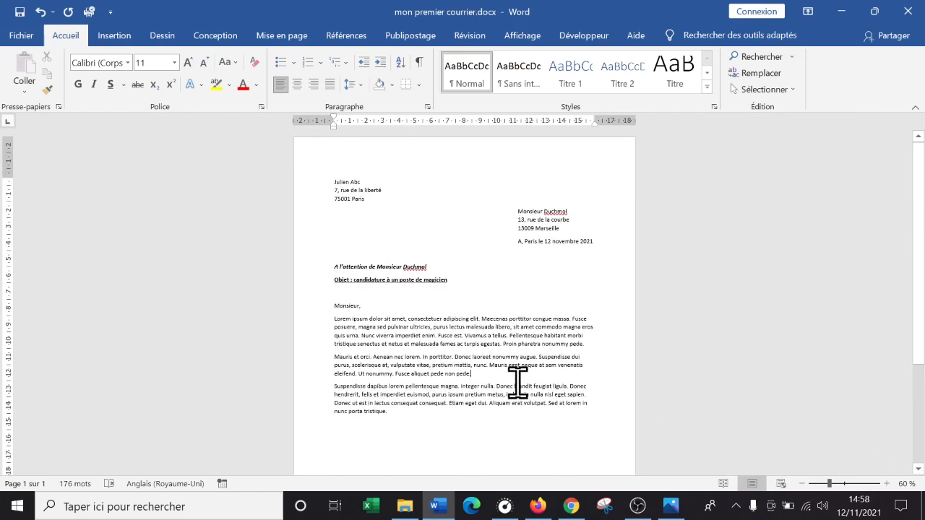
scroll(518, 382, "down", 3)
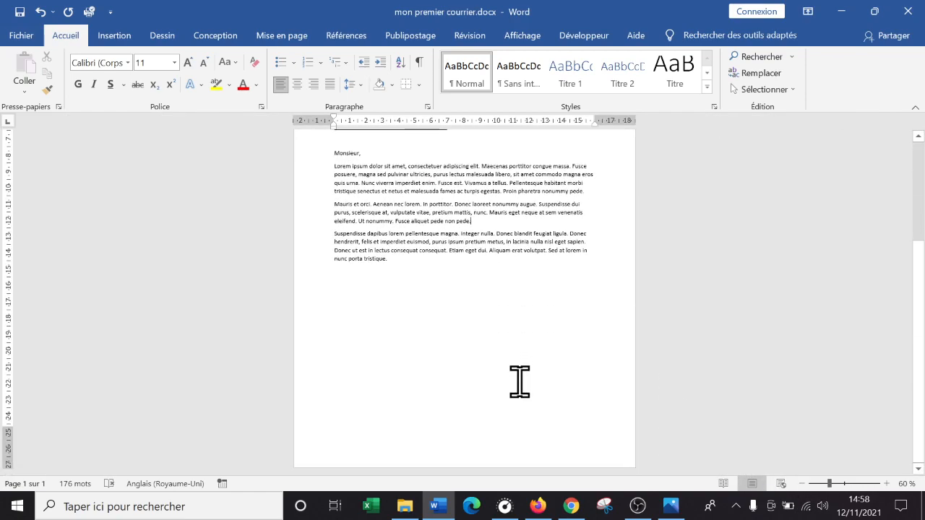
scroll(516, 384, "up", 3)
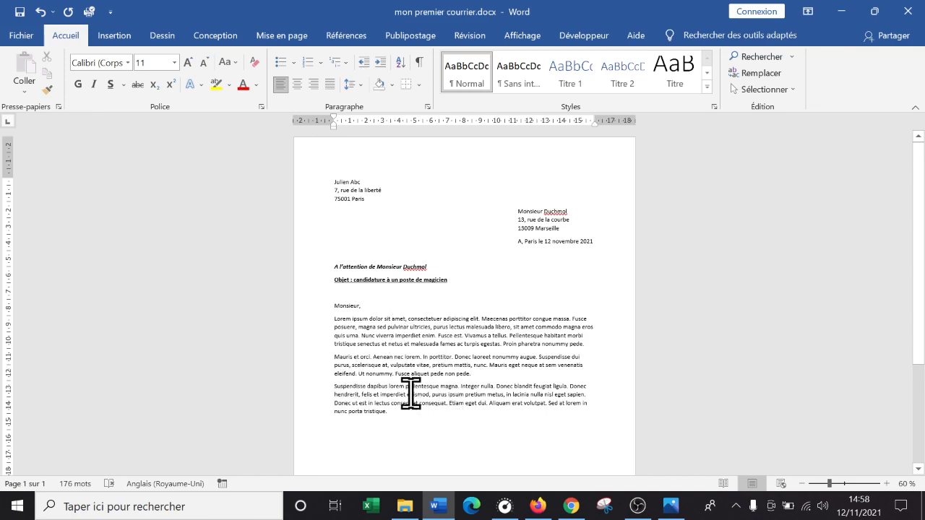
Step: Start a new paragraph after the third placeholder paragraph for the closing sentence
left_click(534, 408)
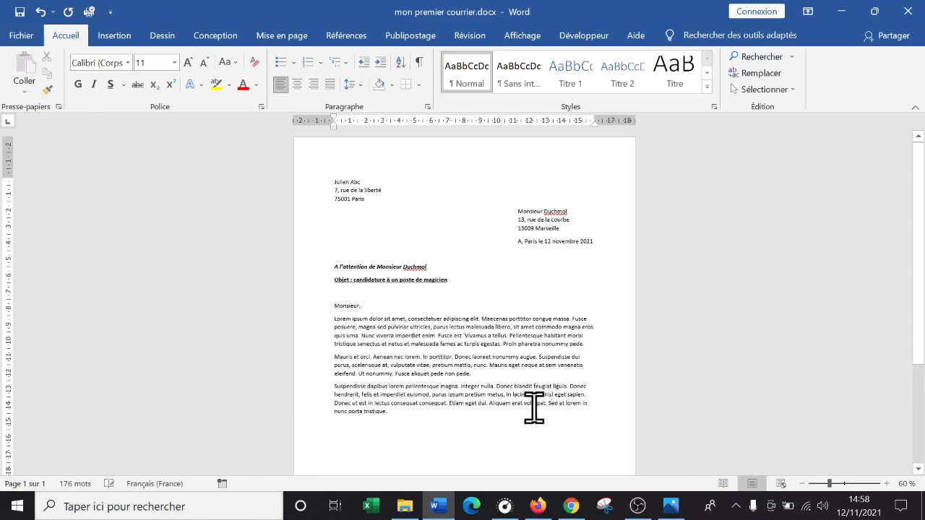
scroll(556, 407, "down", 2)
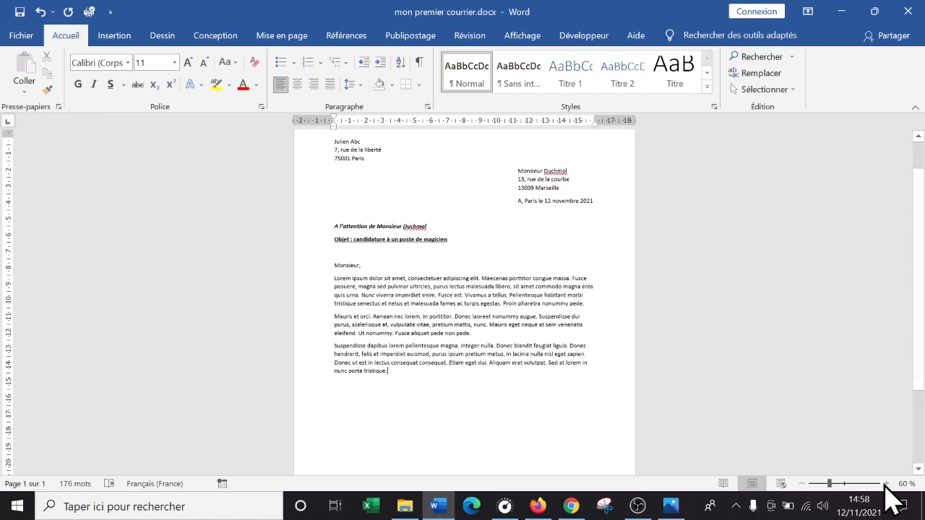
left_click(887, 484)
left_click(887, 484)
left_click(887, 484)
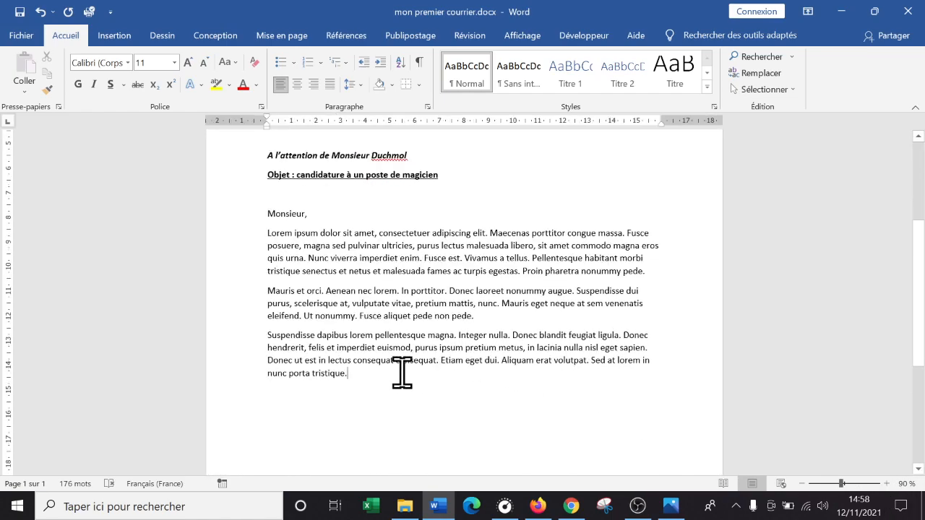
key("Return")
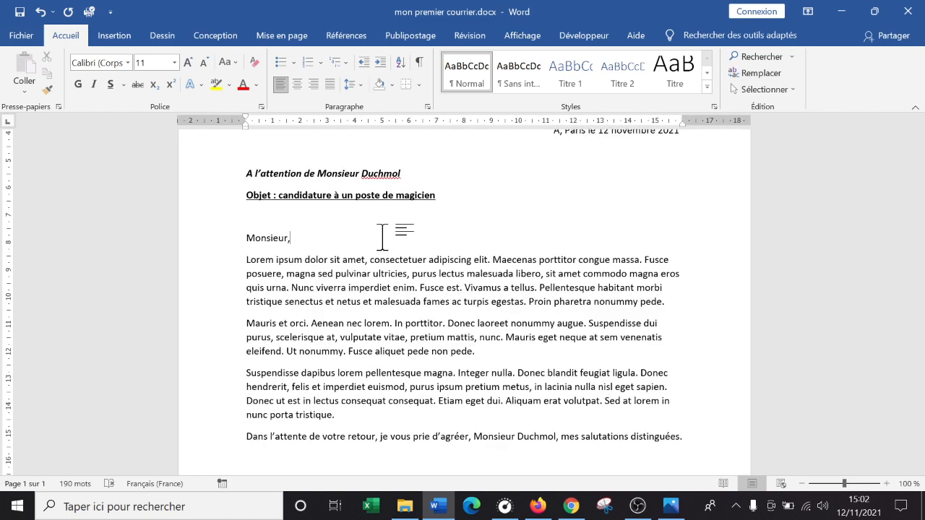
Step: Justify the body text from the "Lorem ipsum" paragraph through the closing sentence "Dans l’attente de votre retour"
scroll(383, 237, "down", 3)
scroll(558, 331, "up", 1)
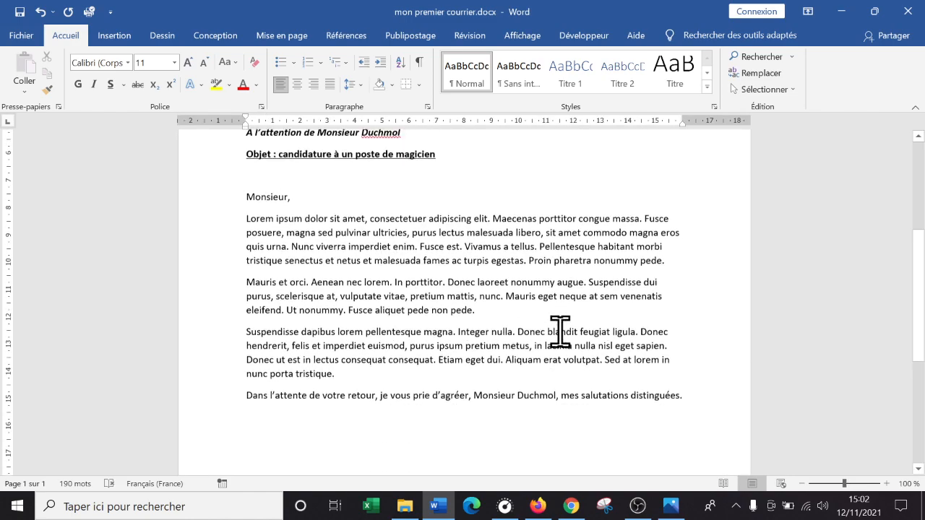
scroll(712, 329, "up", 5)
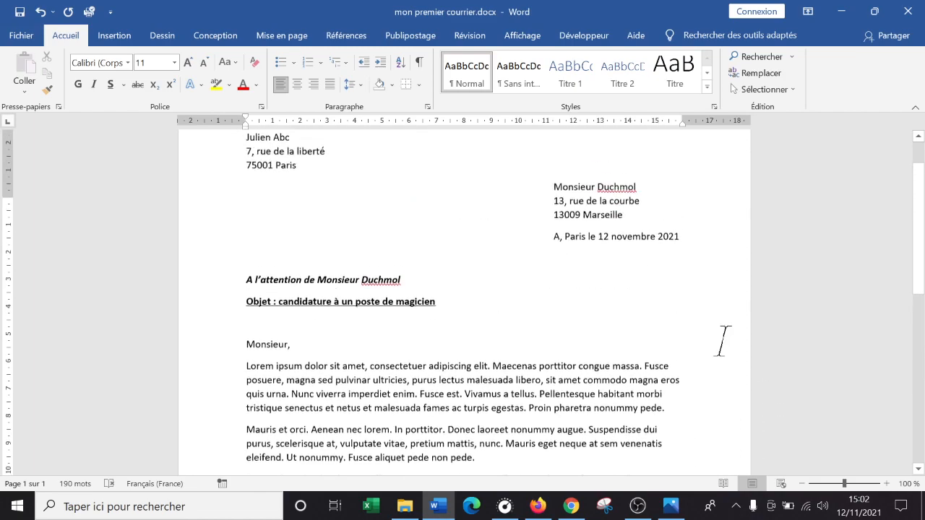
scroll(363, 195, "down", 3)
scroll(362, 195, "down", 3)
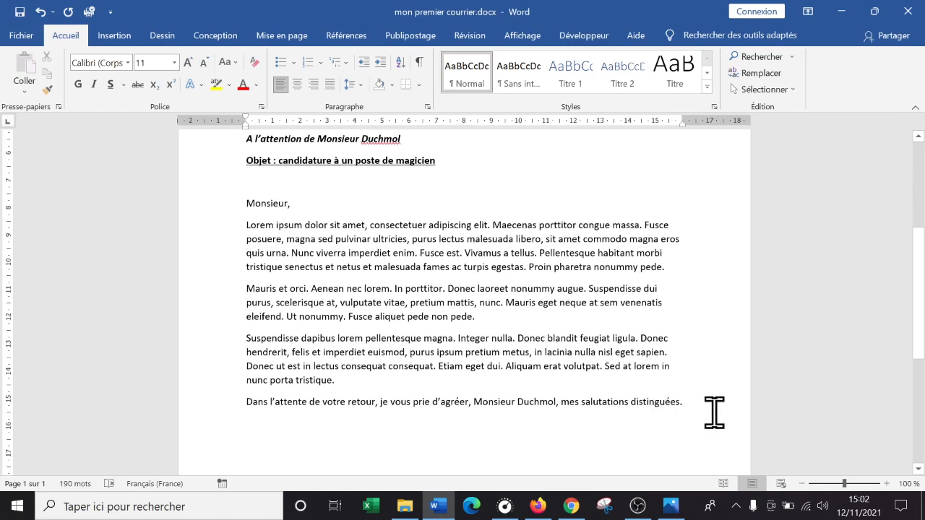
left_click_drag(702, 401, 198, 444)
left_click(202, 239)
left_click(195, 449)
left_click(206, 222)
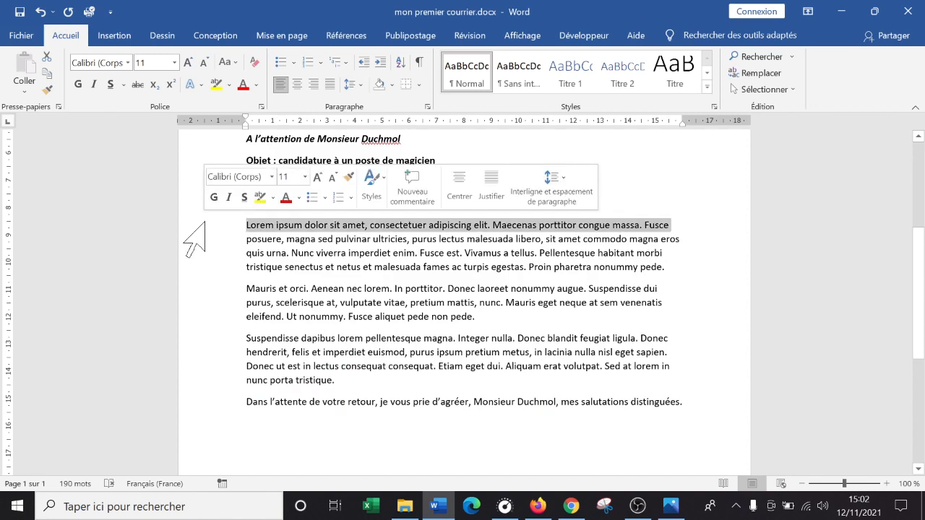
left_click_drag(206, 226, 200, 403)
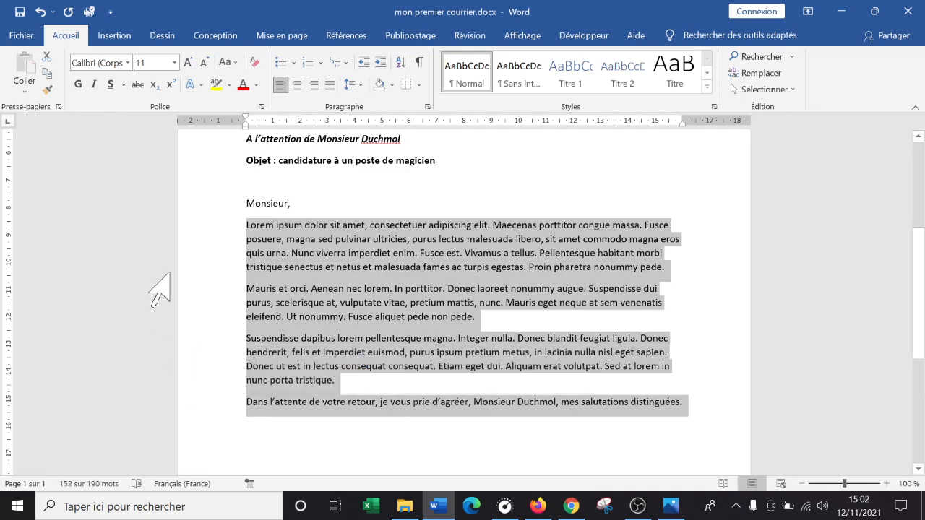
left_click(163, 209)
left_click_drag(166, 224, 177, 419)
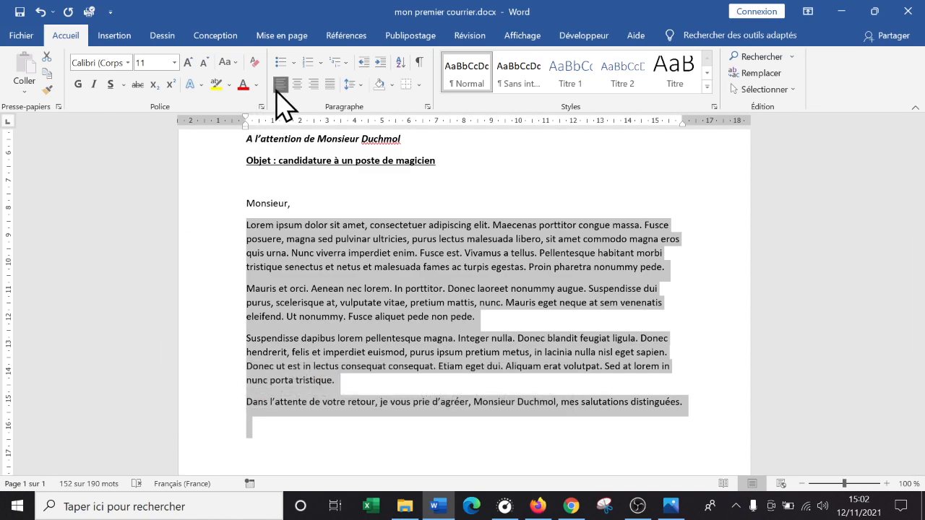
left_click(330, 83)
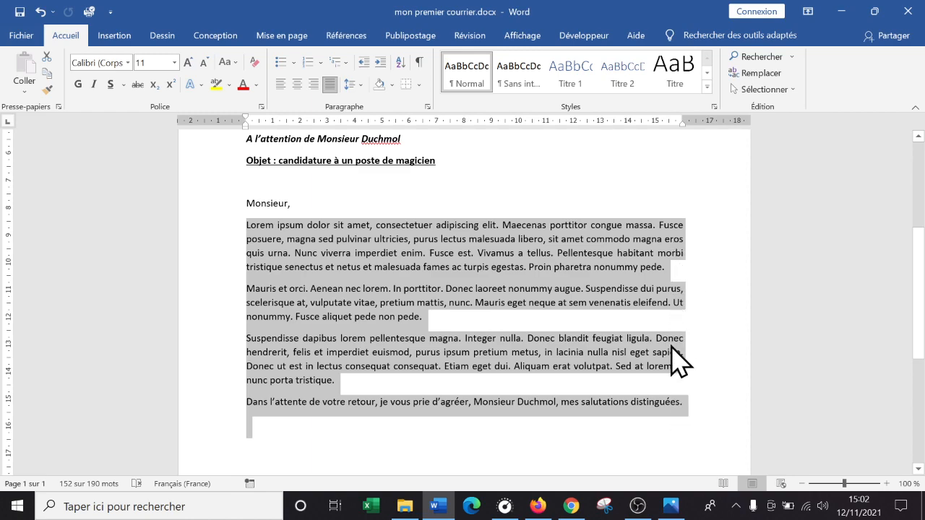
left_click(597, 428)
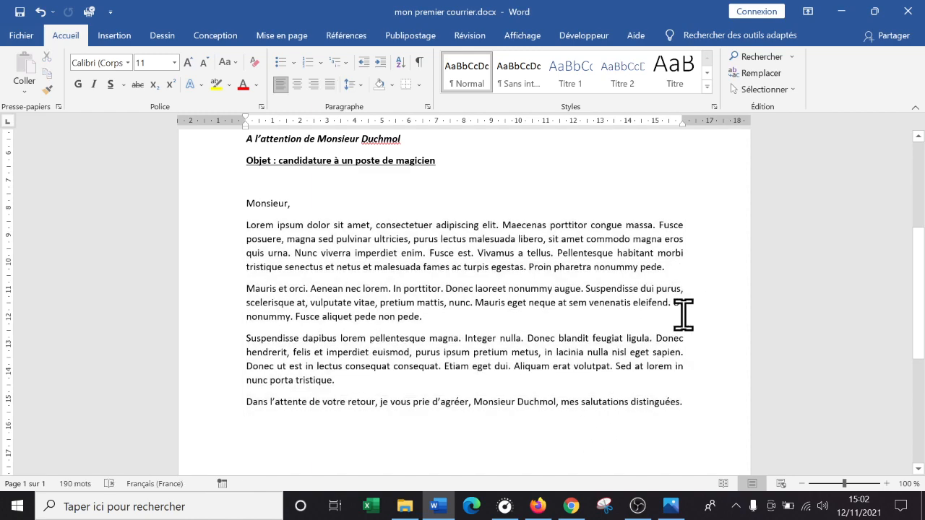
Step: Insert an empty paragraph below the "A l’attention de" line and another below the "Monsieur," salutation
left_click(803, 484)
left_click(804, 484)
left_click(804, 483)
left_click(804, 484)
left_click(804, 484)
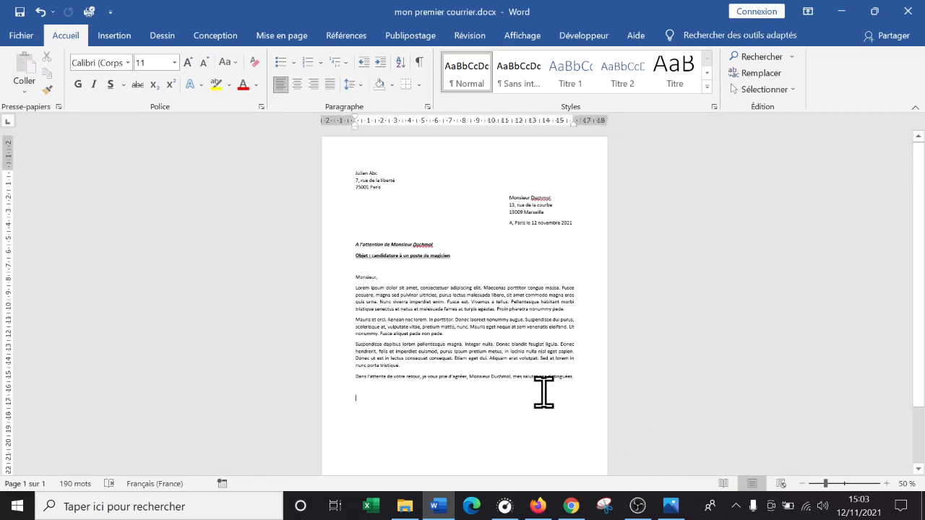
scroll(531, 386, "up", 2)
left_click(467, 242)
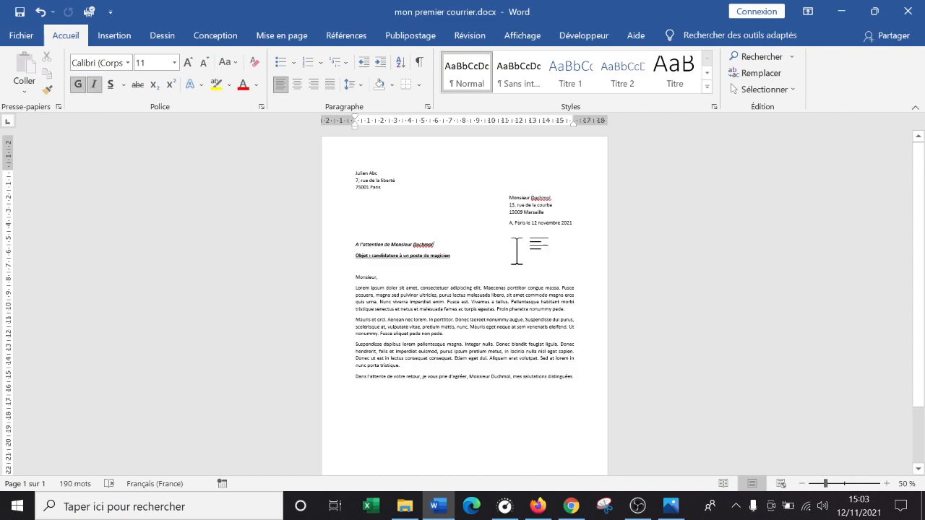
key("Return")
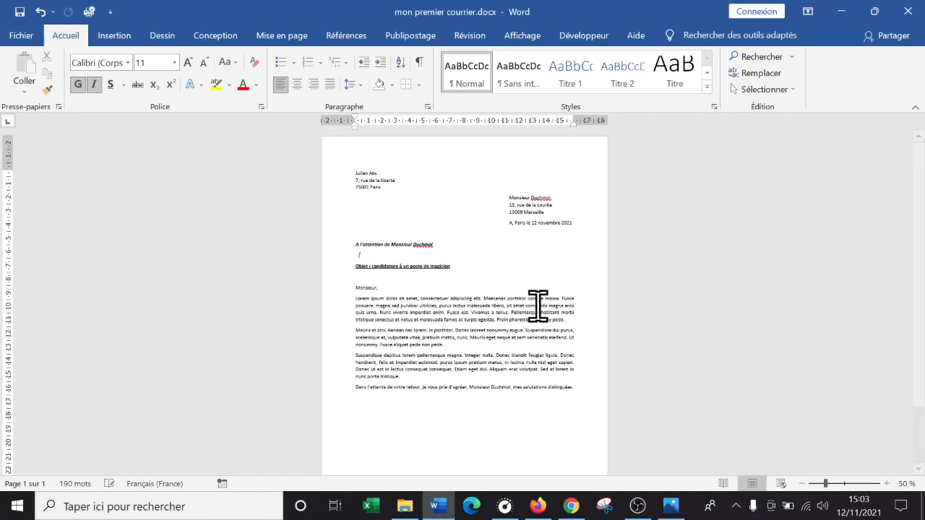
left_click(372, 279)
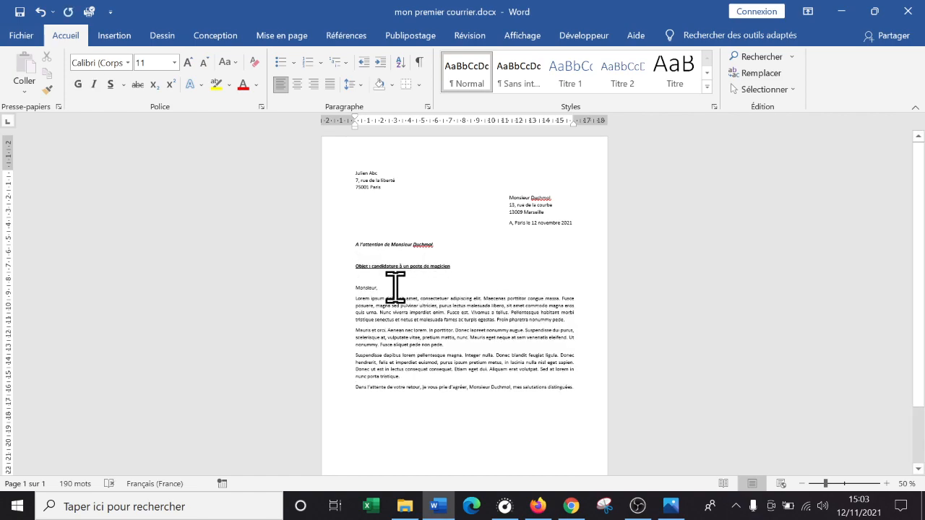
key("Return")
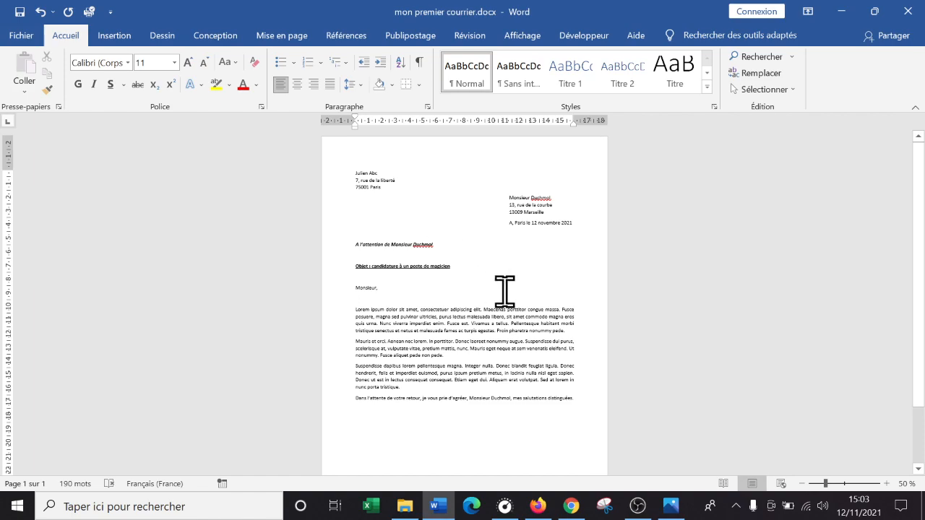
scroll(432, 304, "down", 2)
scroll(430, 323, "up", 2)
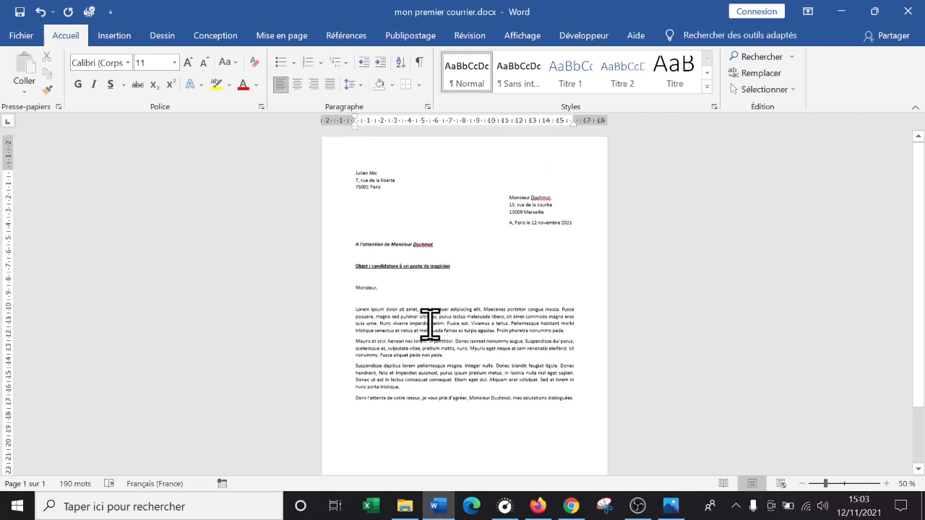
scroll(405, 253, "down", 2)
scroll(456, 347, "up", 2)
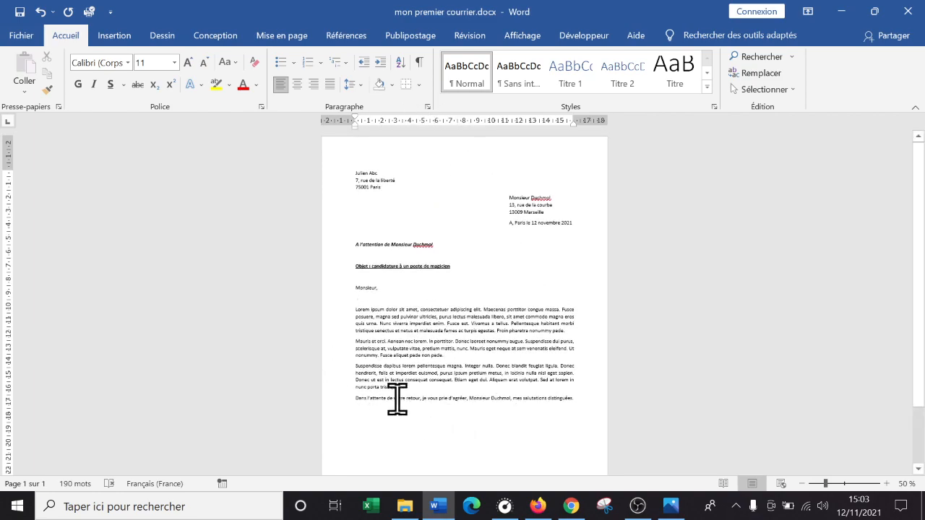
left_click(402, 286)
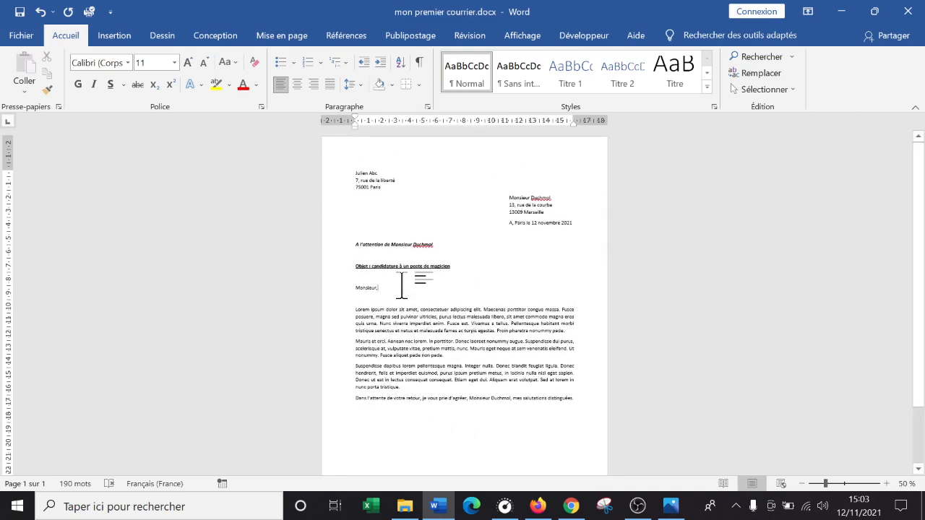
left_click(474, 263)
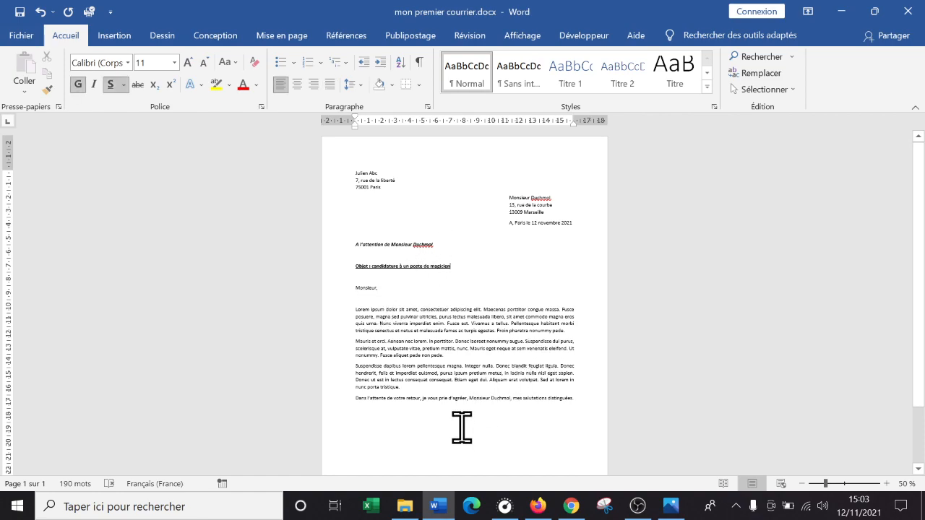
Step: Examine the justified body text and closing sentence at a larger magnification, from the subject line to the end of the letter
scroll(470, 436, "down", 2)
left_click(451, 380)
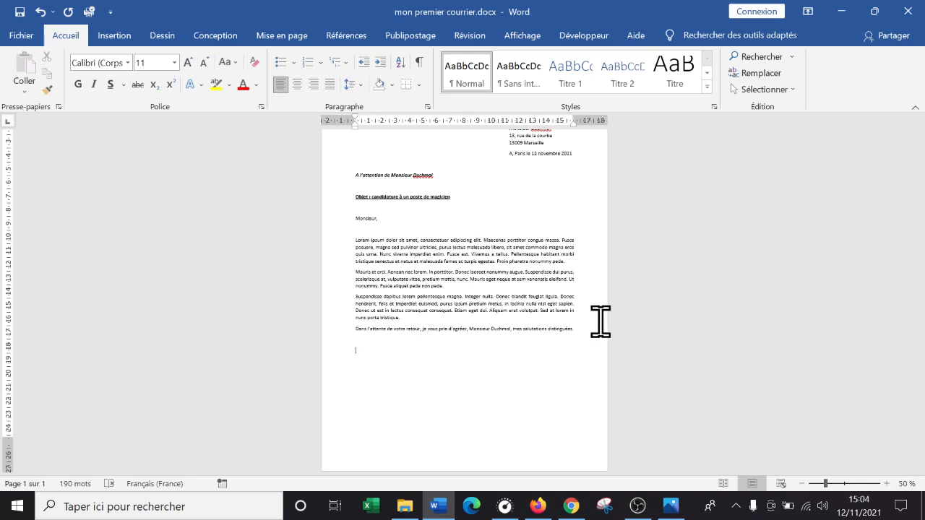
left_click(887, 485)
left_click(886, 484)
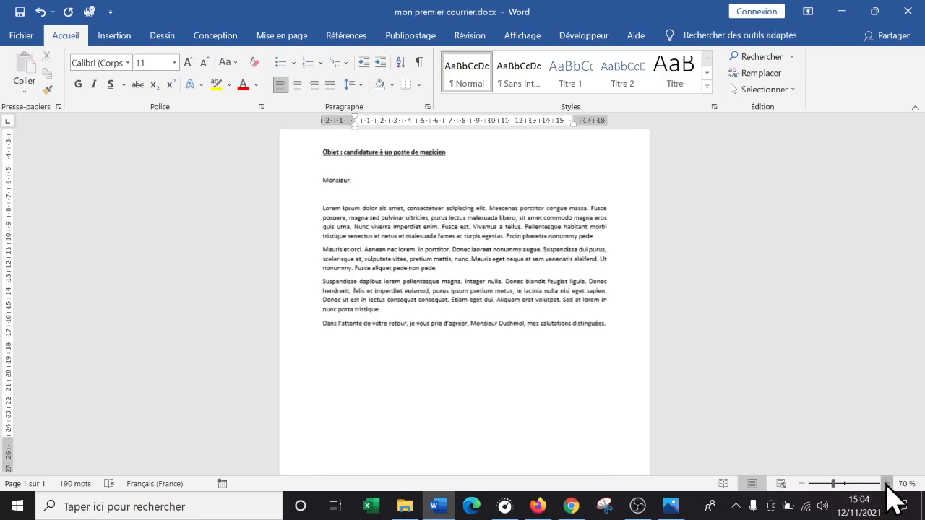
left_click(886, 485)
left_click(886, 484)
left_click(886, 484)
left_click(886, 484)
left_click(886, 485)
scroll(517, 417, "up", 3)
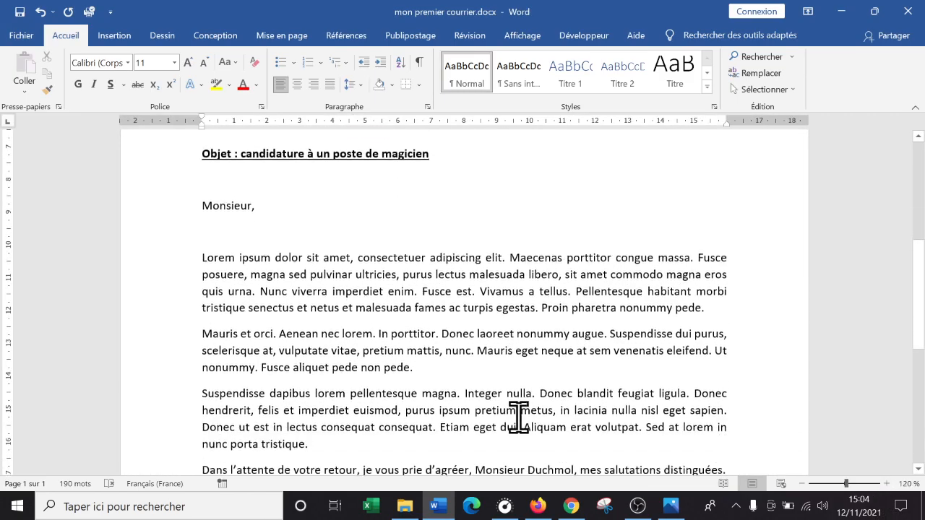
scroll(516, 415, "down", 1)
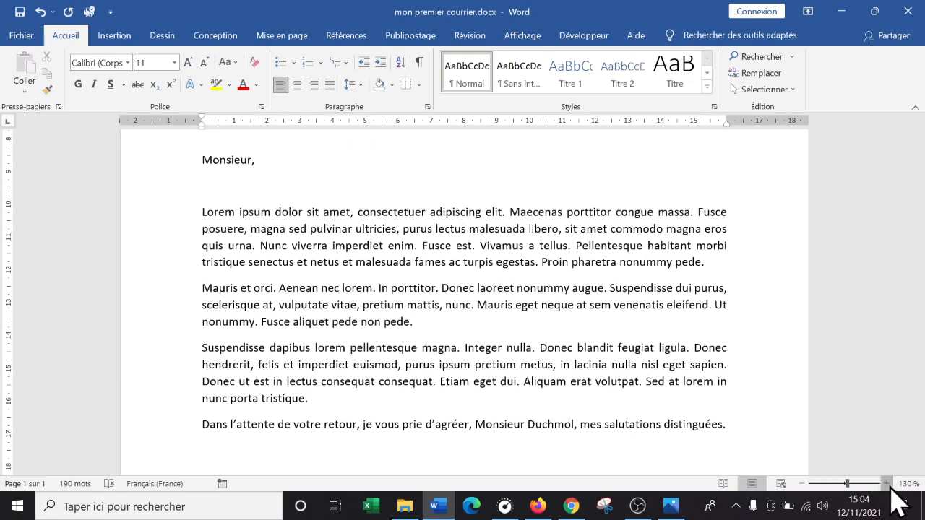
left_click(804, 483)
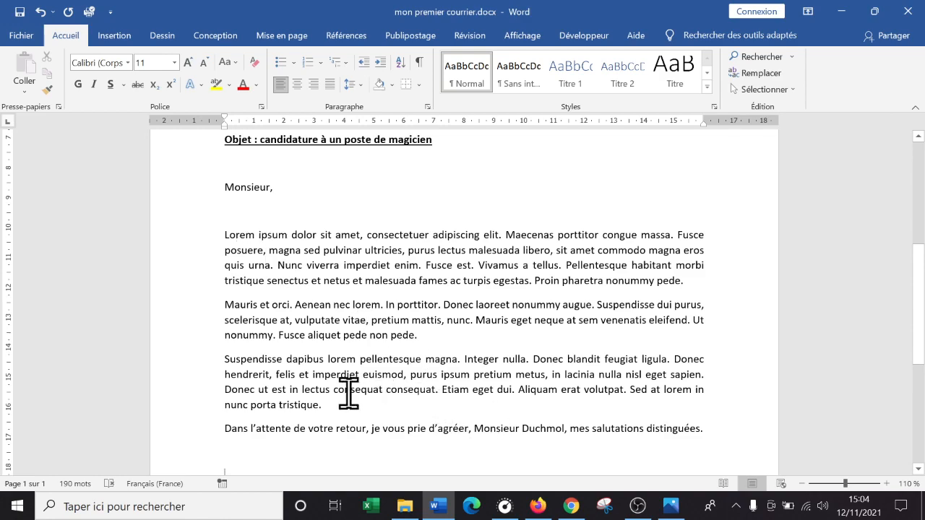
Step: Try to shift the left and first-line indents of the body text from "Lorem ipsum" through the closing sentence
mouse_move(713, 432)
left_mouse_down()
mouse_move(238, 260)
mouse_move(224, 235)
mouse_move(254, 390)
mouse_move(707, 449)
left_mouse_up()
left_click(239, 292)
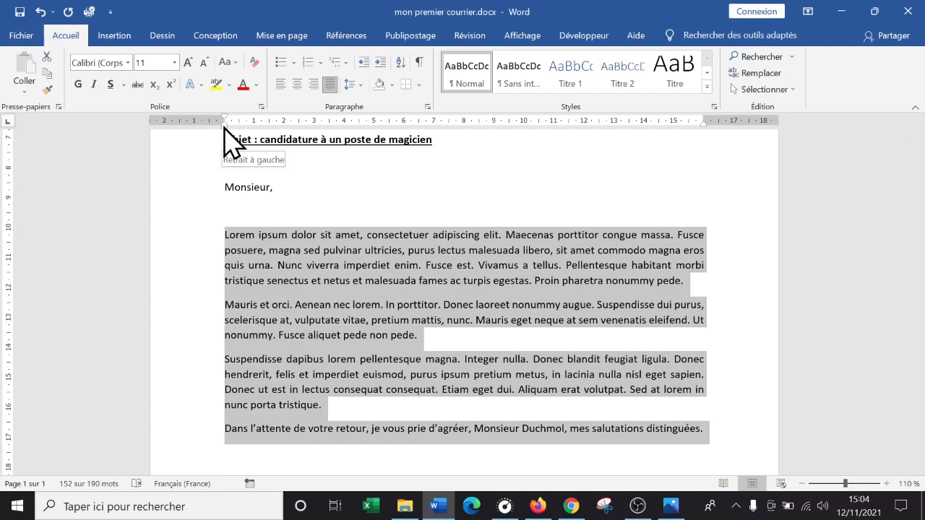
mouse_move(224, 130)
left_mouse_down()
mouse_move(308, 137)
mouse_move(225, 130)
left_mouse_up()
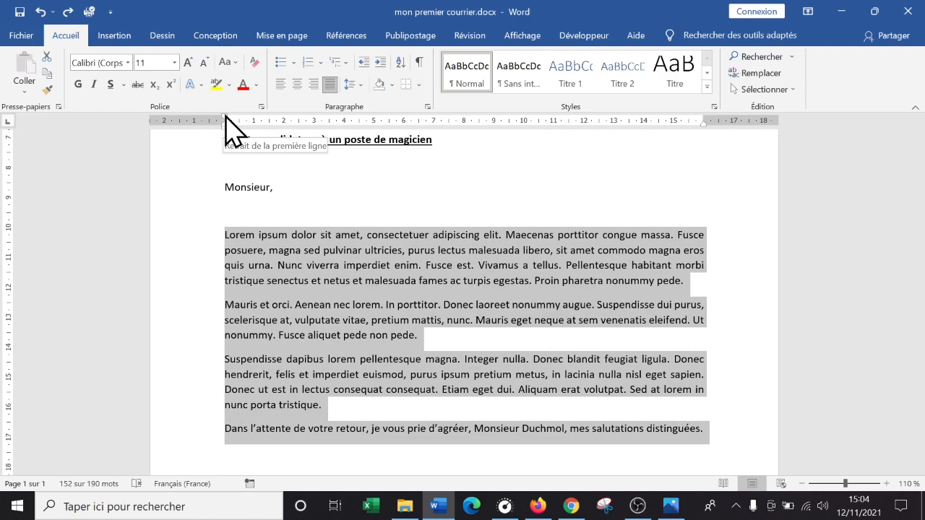
mouse_move(225, 117)
left_mouse_down()
mouse_move(270, 118)
mouse_move(228, 120)
left_mouse_up()
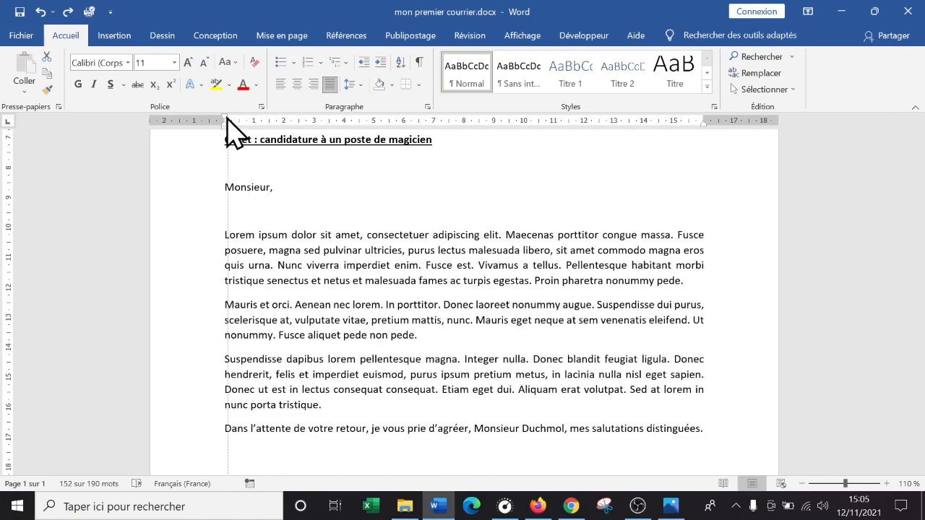
left_click_drag(227, 119, 228, 121)
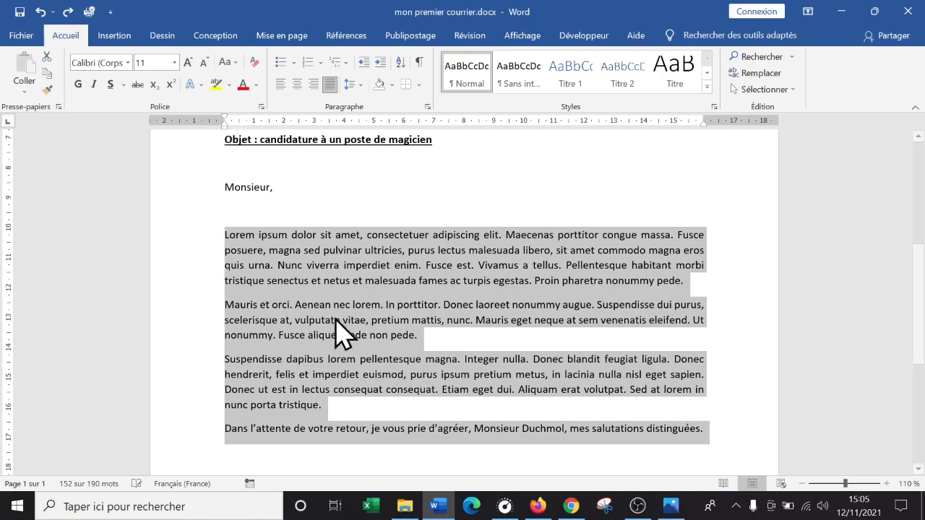
Step: Add the sender's name as a signature on the line below the closing sentence, indented with tabs toward the right margin
left_click(456, 416)
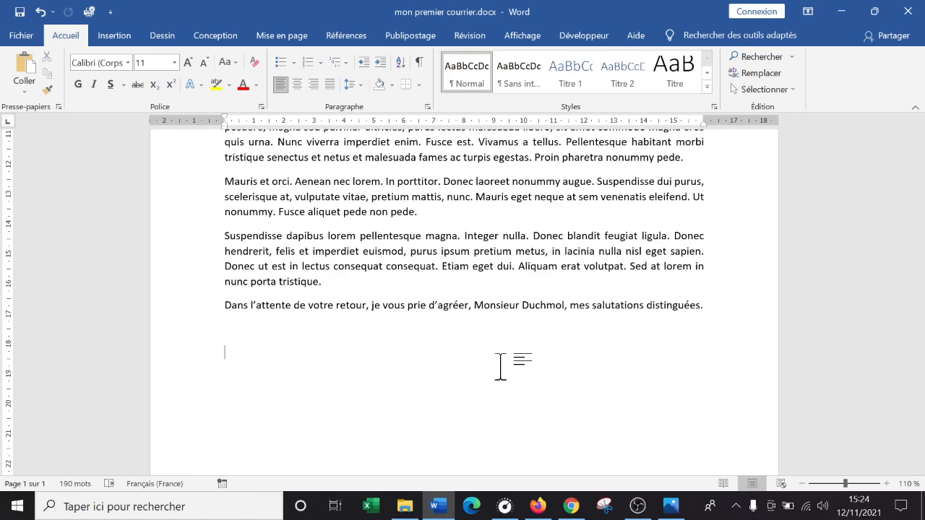
scroll(500, 368, "up", 5)
scroll(501, 367, "down", 4)
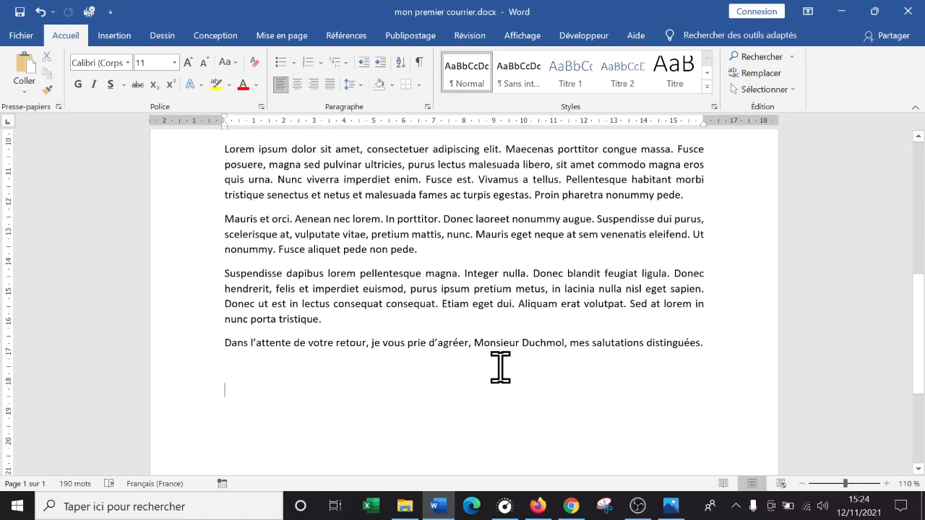
scroll(500, 368, "down", 2)
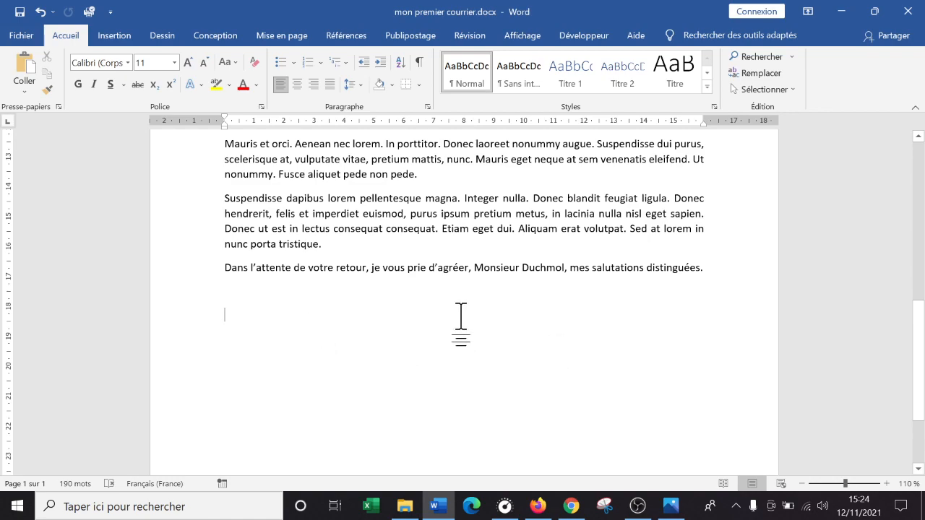
key("Tab")
key("Tab")
key("Tab")
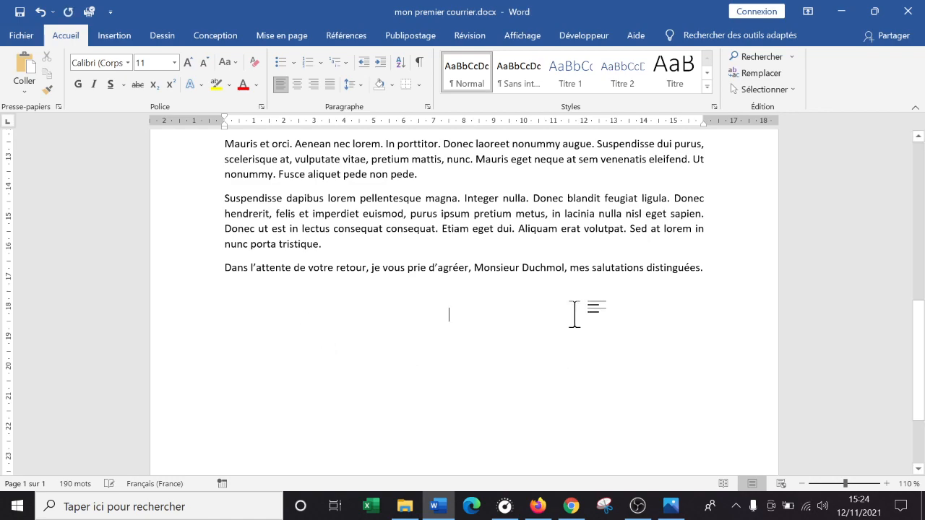
key("Tab")
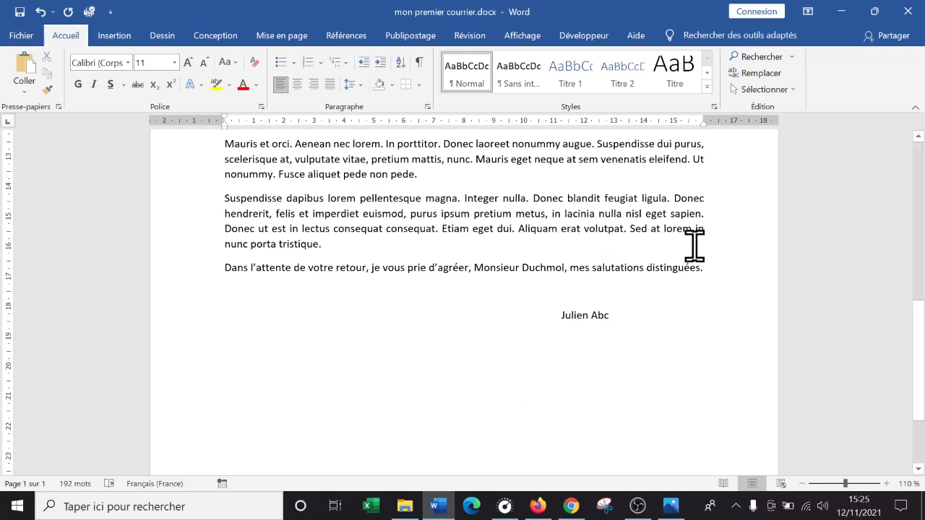
Step: Delete the signature name and its tabs from the line below the closing sentence
left_click_drag(419, 307, 247, 330)
mouse_move(650, 319)
left_mouse_down()
mouse_move(264, 313)
mouse_move(174, 338)
left_mouse_up()
key("Delete")
Step: Insert an empty paragraph above the "A l'attention de" line
scroll(608, 343, "up", 10)
scroll(603, 361, "down", 10)
scroll(612, 370, "up", 6)
left_click(802, 484)
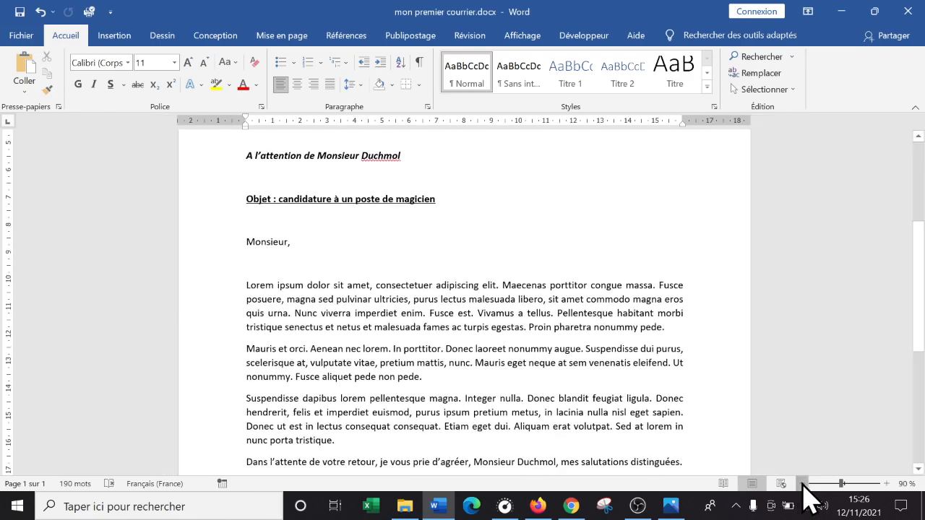
left_click(803, 484)
left_click(802, 484)
left_click(802, 484)
scroll(742, 440, "up", 3)
scroll(743, 442, "down", 4)
scroll(743, 443, "down", 1)
scroll(743, 441, "up", 3)
left_click(802, 484)
left_click(802, 484)
left_click(803, 484)
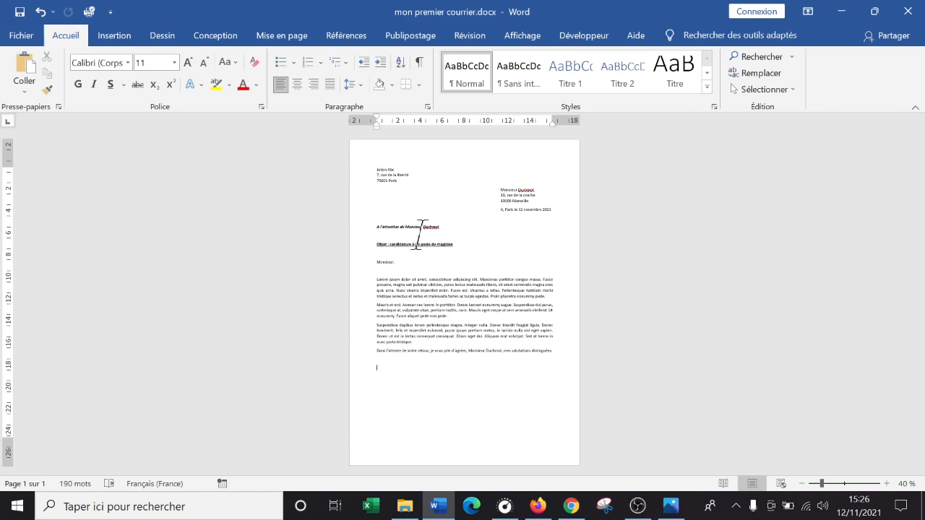
key("Return")
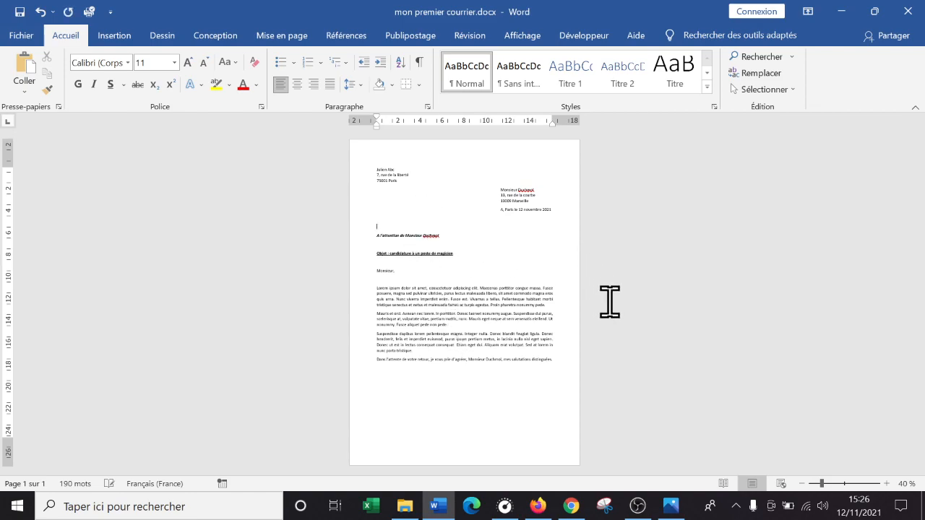
left_click(381, 224)
Step: Choose multiple line spacing of 1,22 for the body text from "Lorem ipsum" through the closing sentence
left_click_drag(512, 357, 364, 289)
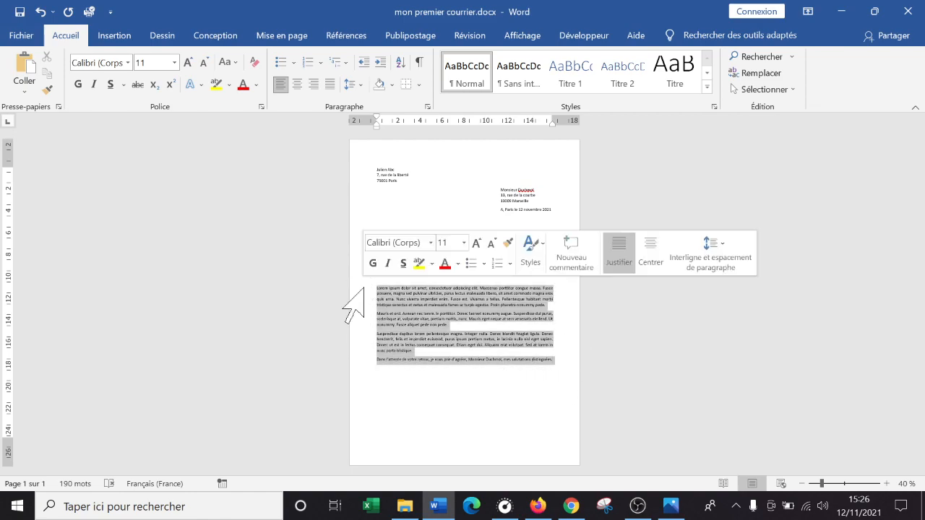
left_click(491, 332)
left_click_drag(567, 362, 372, 291)
left_click(528, 347)
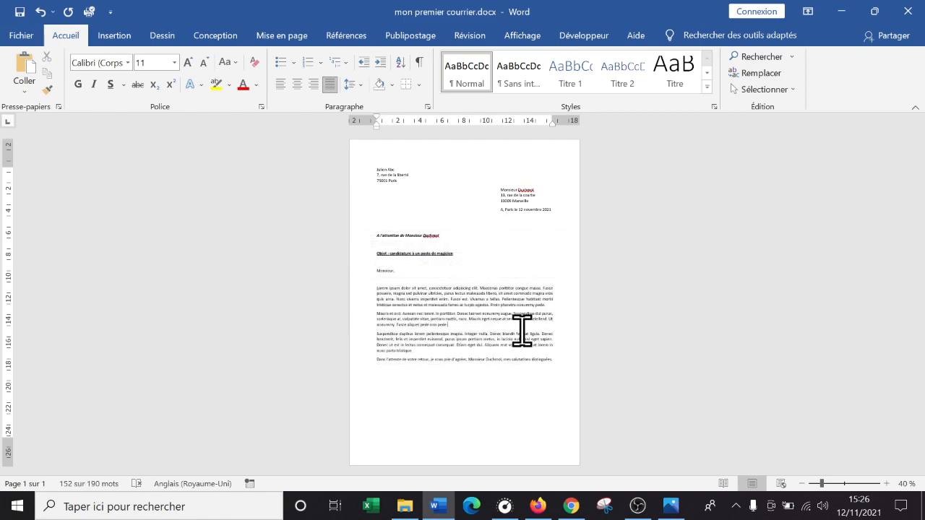
left_click_drag(560, 366, 357, 290)
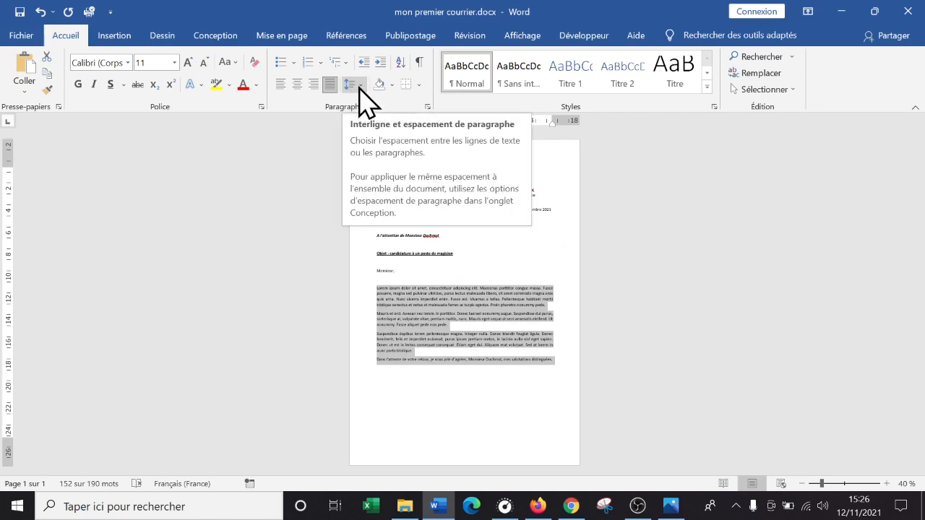
left_click(361, 87)
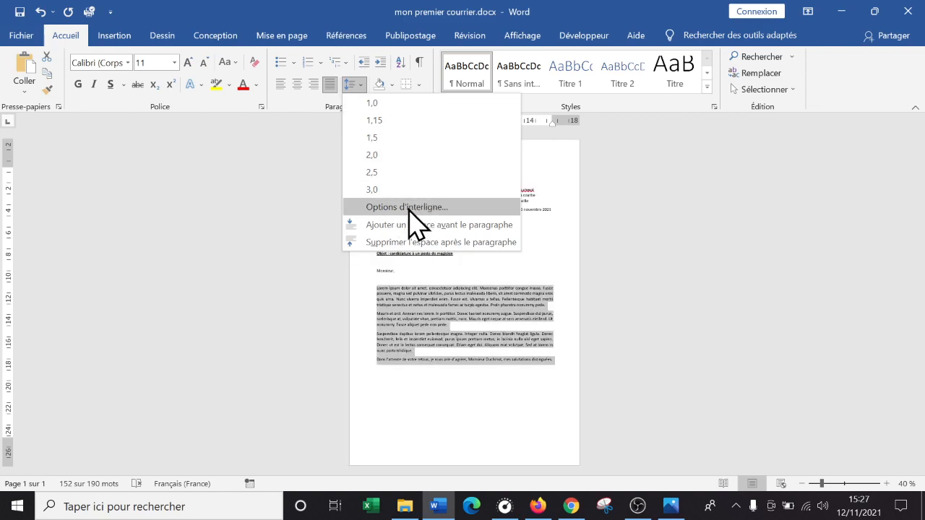
left_click(437, 208)
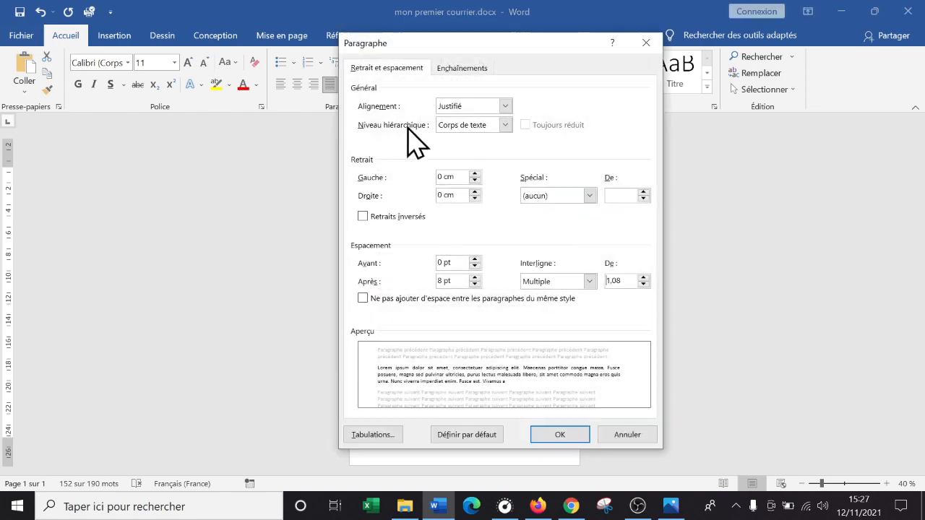
left_click_drag(467, 49, 613, 100)
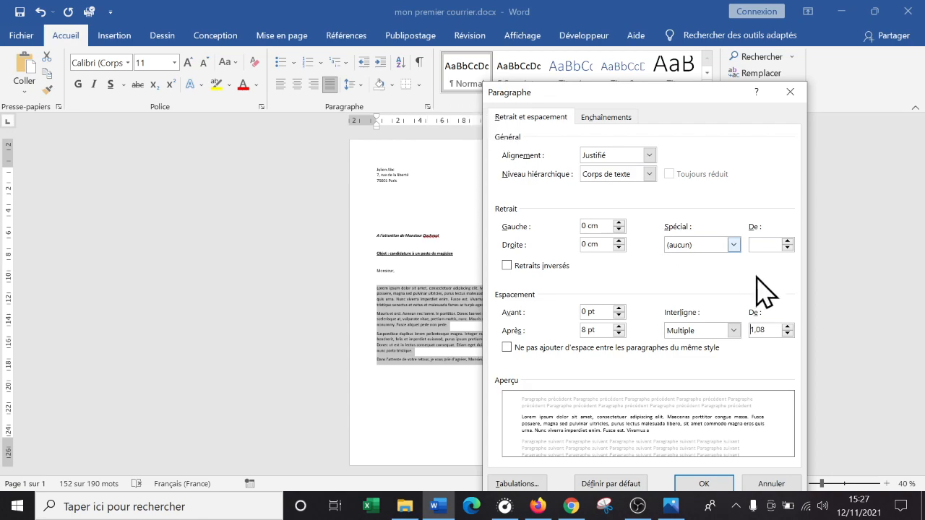
left_click(788, 327)
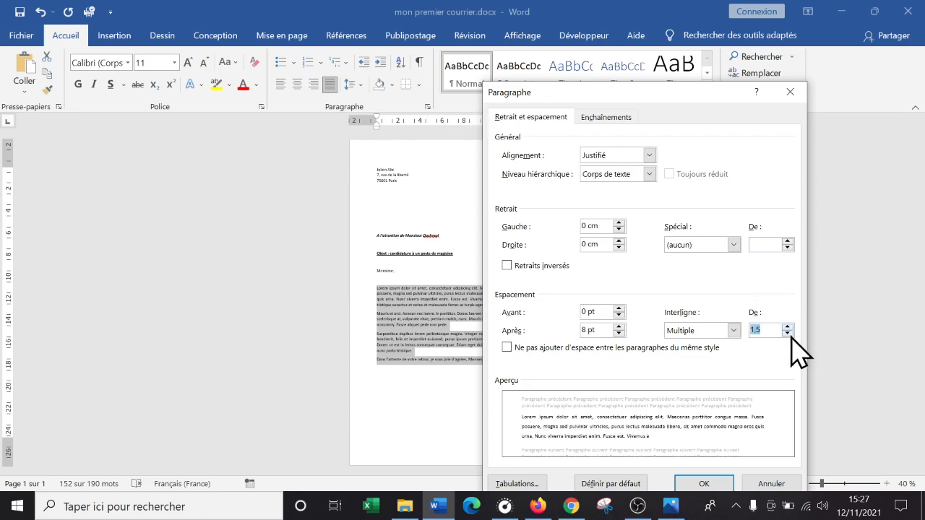
left_click(768, 330)
Step: Try larger values for the spacing before the body paragraphs and bring it back to 0 pt
left_click(619, 308)
left_click(619, 308)
left_click(619, 308)
left_click(619, 308)
left_click(619, 308)
left_click(618, 308)
left_click(619, 308)
left_click(619, 308)
left_click(619, 308)
left_click(619, 315)
left_click(619, 315)
left_click(619, 315)
left_click(620, 315)
left_click(619, 315)
left_click(620, 315)
left_click(619, 315)
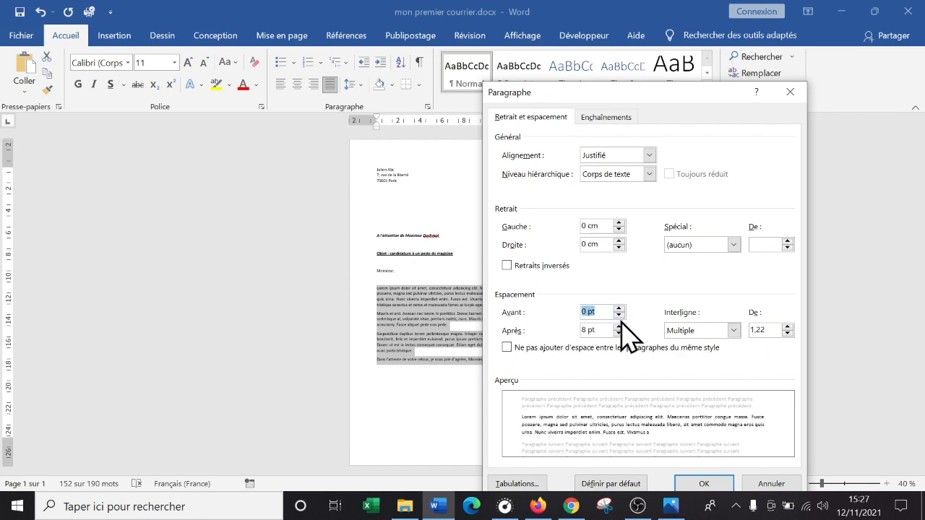
Step: Set the spacing after the body paragraphs to 0 pt and apply the paragraph settings
left_click(619, 327)
left_click(618, 326)
left_click(619, 327)
left_click(619, 327)
left_click(619, 333)
left_click(620, 333)
left_click(620, 334)
left_click(619, 333)
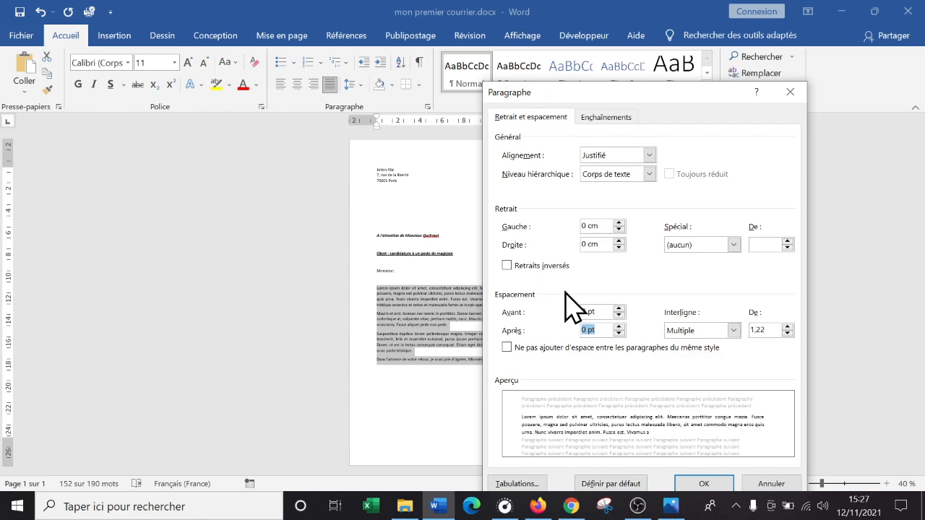
left_click(706, 484)
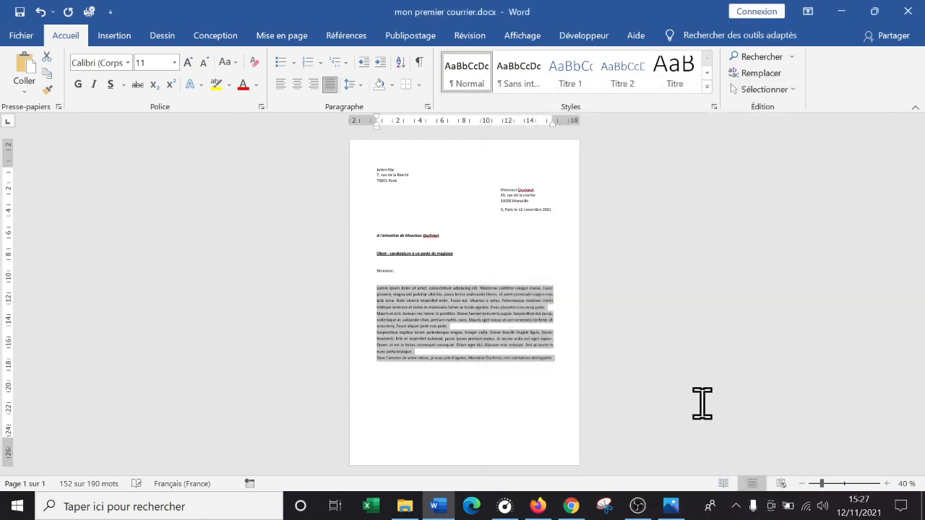
Step: Undo the paragraph spacing changes on the body text and place the cursor on the empty line below the closing sentence
left_click(480, 380)
key("ctrl+z")
left_click(485, 378)
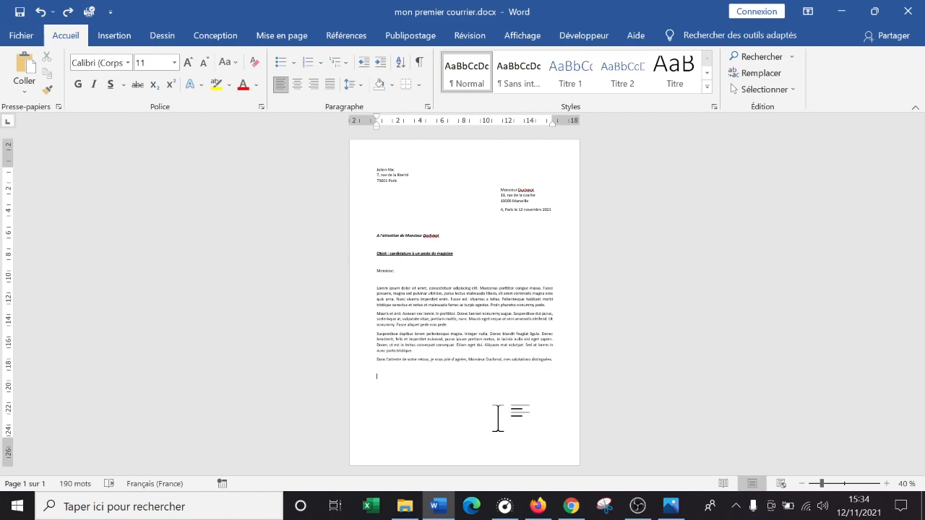
mouse_move(541, 506)
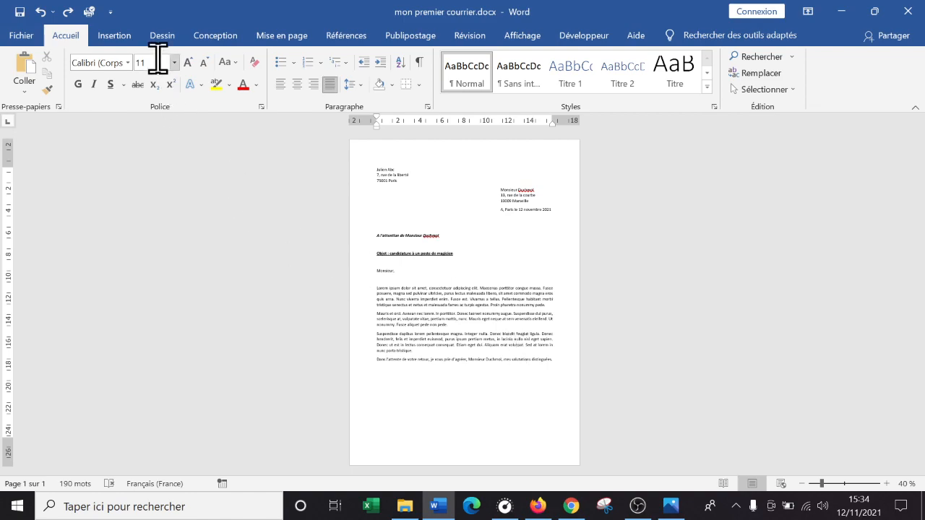
left_click(121, 35)
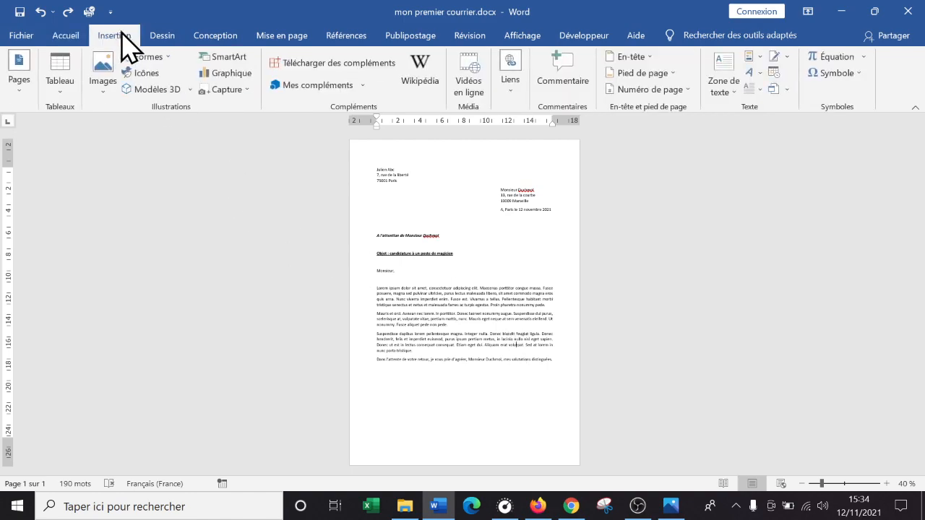
left_click(114, 95)
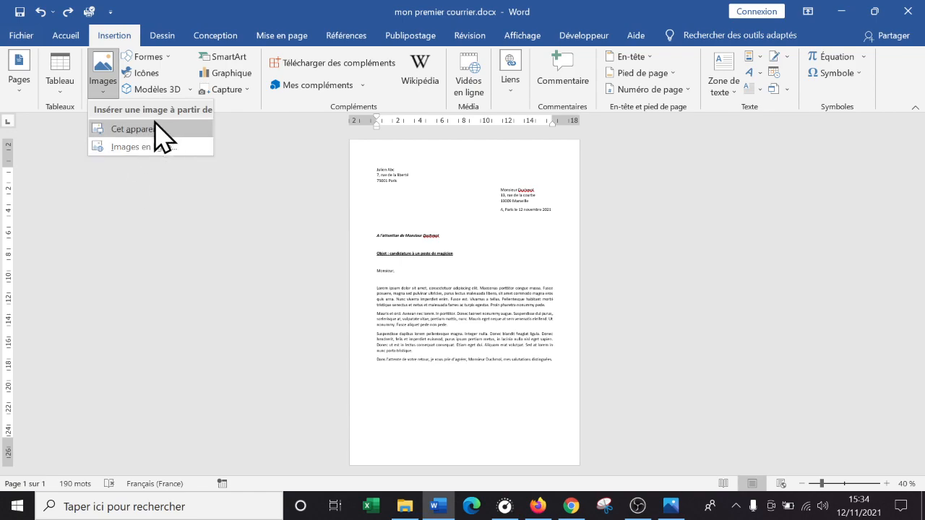
left_click(155, 124)
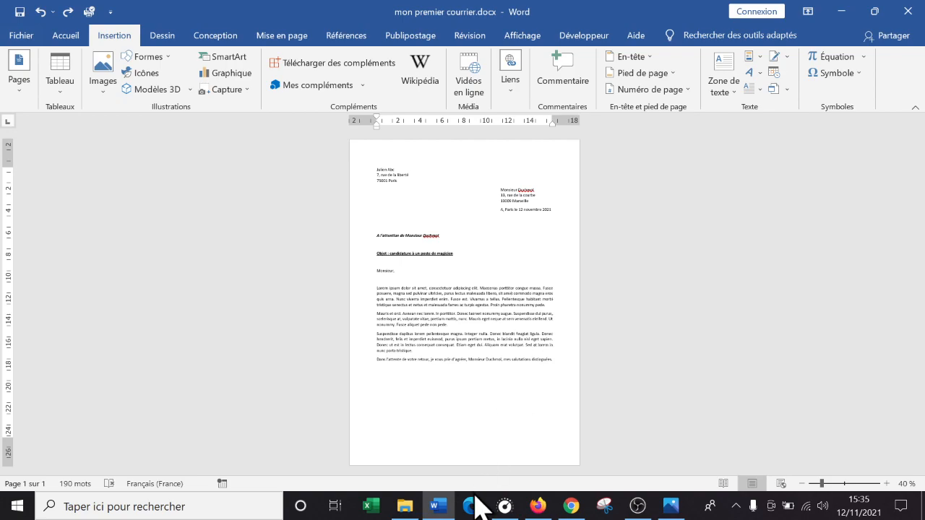
Step: Switch to Firefox and search Google for "signature"
left_click_drag(438, 506, 479, 490)
left_click(547, 512)
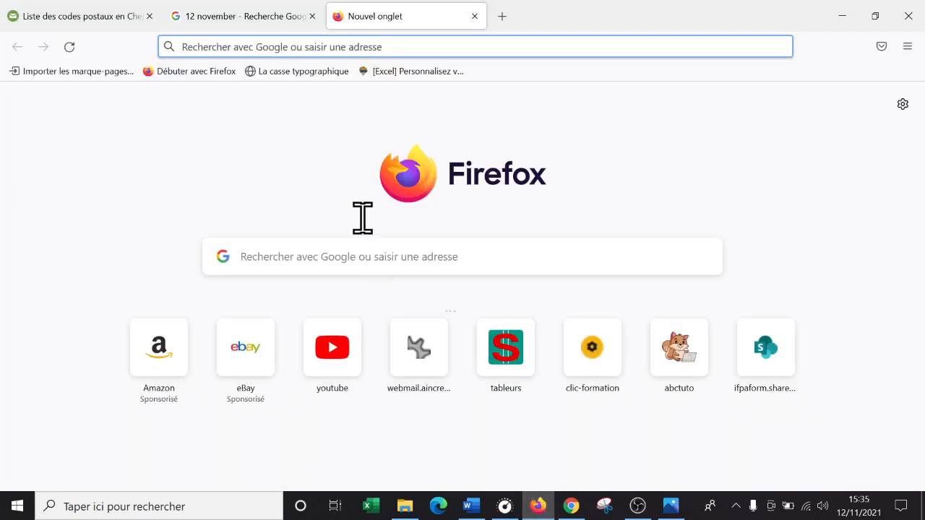
type("signautr")
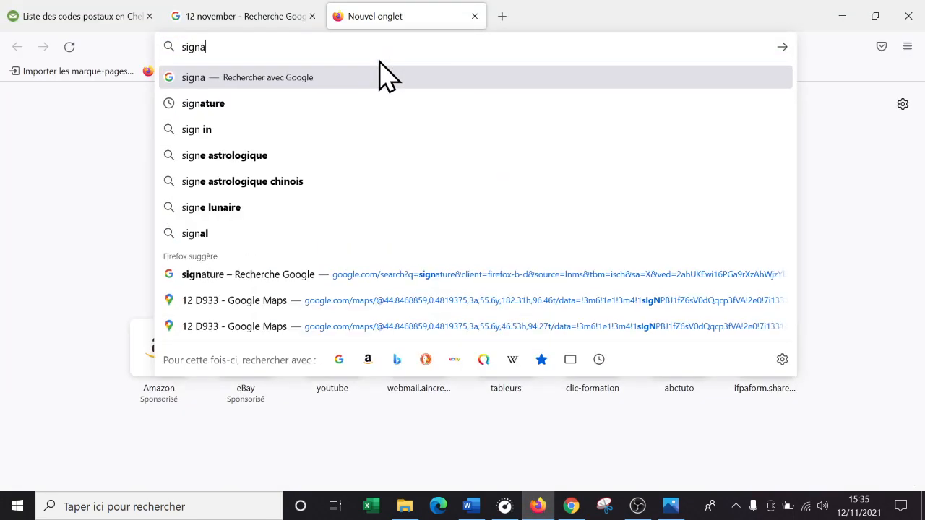
key("BackSpace")
key("BackSpace")
key("BackSpace")
type("ture")
key("Return")
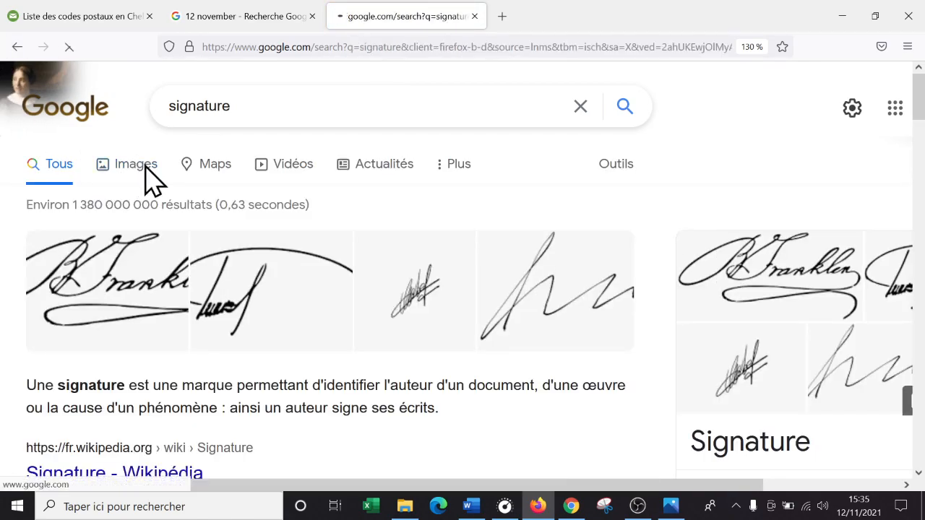
Step: Show the image results for "signature" and look through them for a suitable handwritten signature
left_click(142, 166)
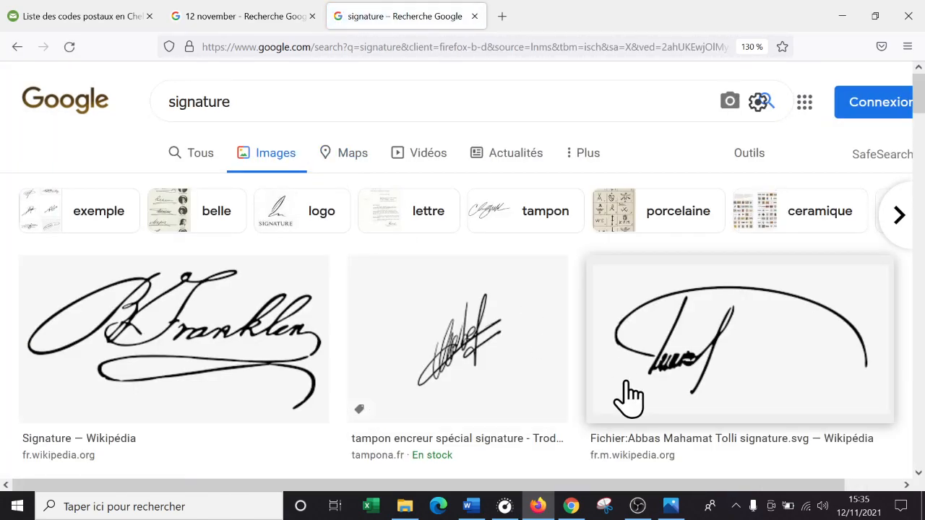
scroll(658, 376, "down", 3)
scroll(658, 380, "down", 9)
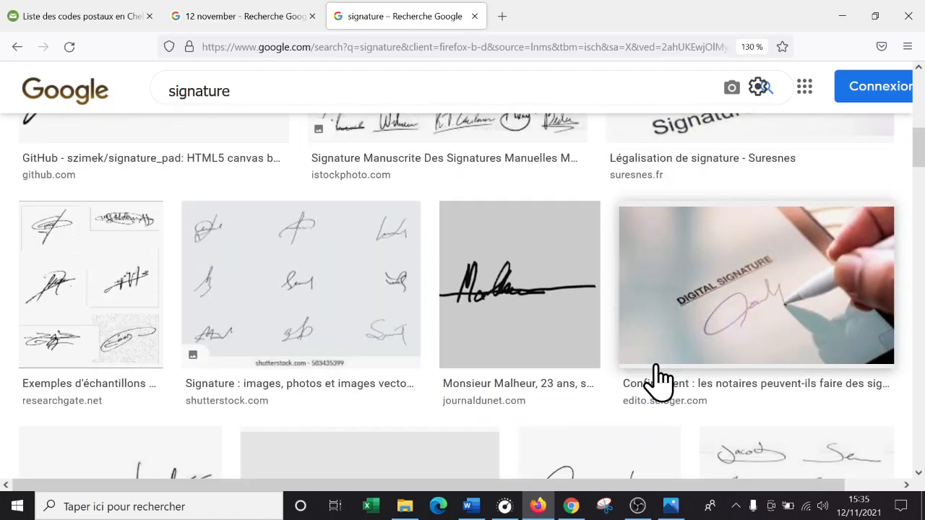
scroll(657, 387, "up", 4)
scroll(636, 394, "down", 10)
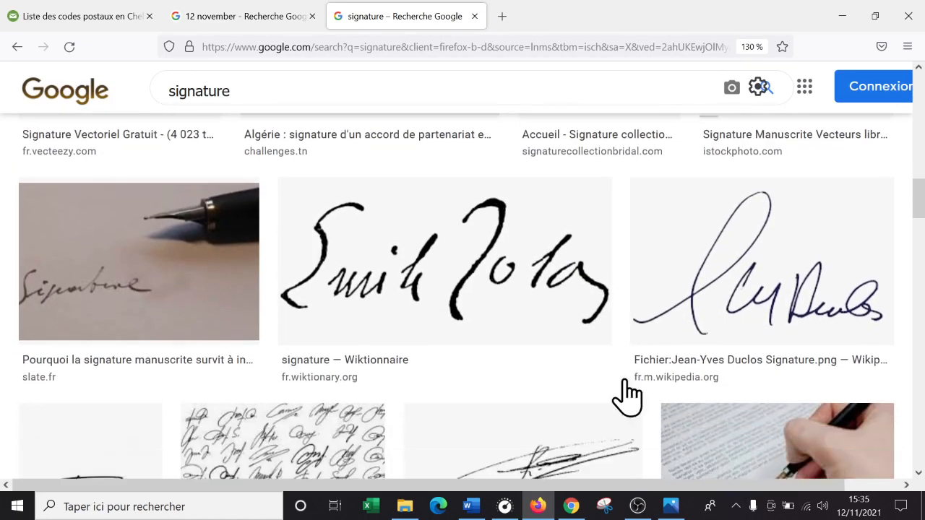
scroll(646, 399, "down", 4)
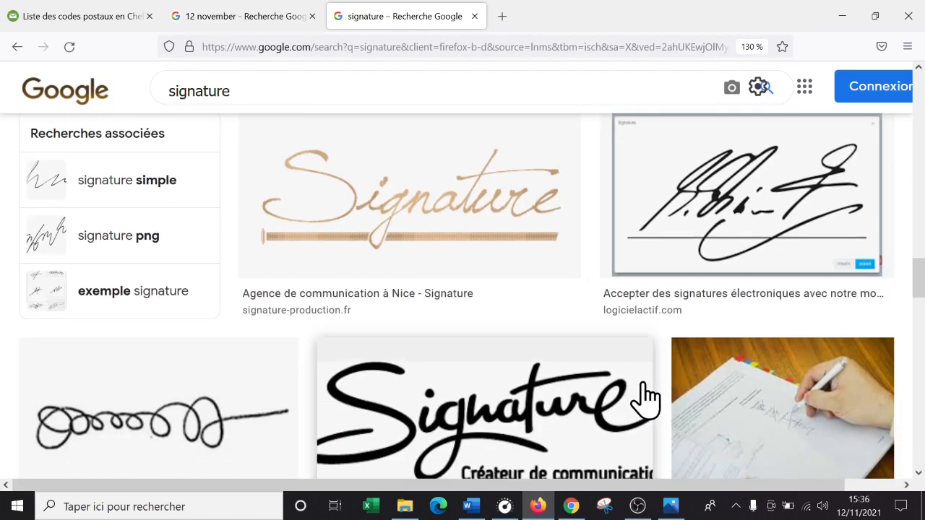
scroll(645, 399, "down", 5)
scroll(645, 397, "up", 2)
scroll(646, 398, "up", 10)
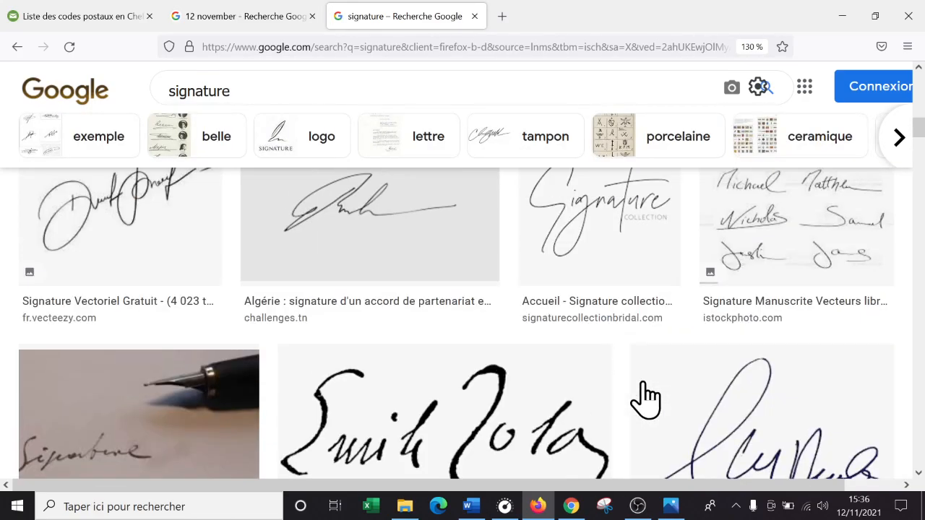
scroll(645, 398, "up", 3)
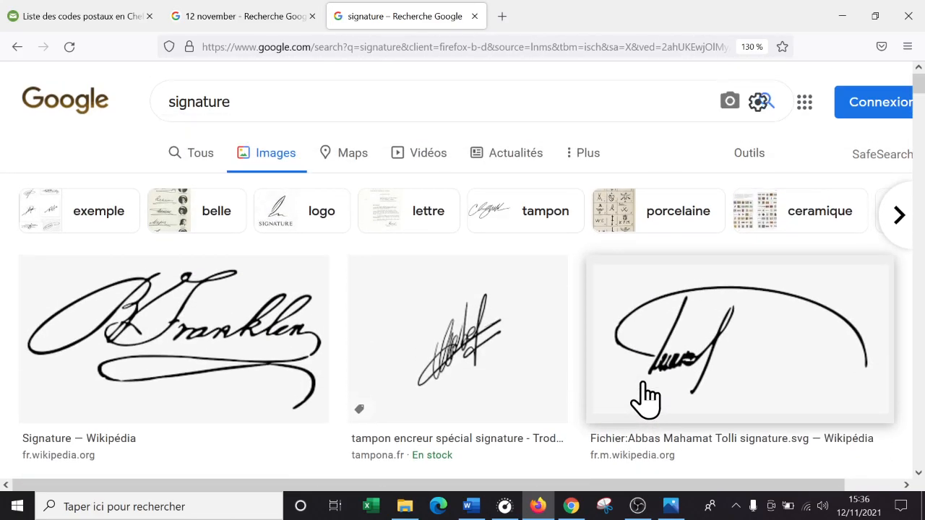
scroll(643, 396, "down", 7)
scroll(643, 397, "up", 5)
scroll(642, 390, "up", 3)
left_click(727, 358)
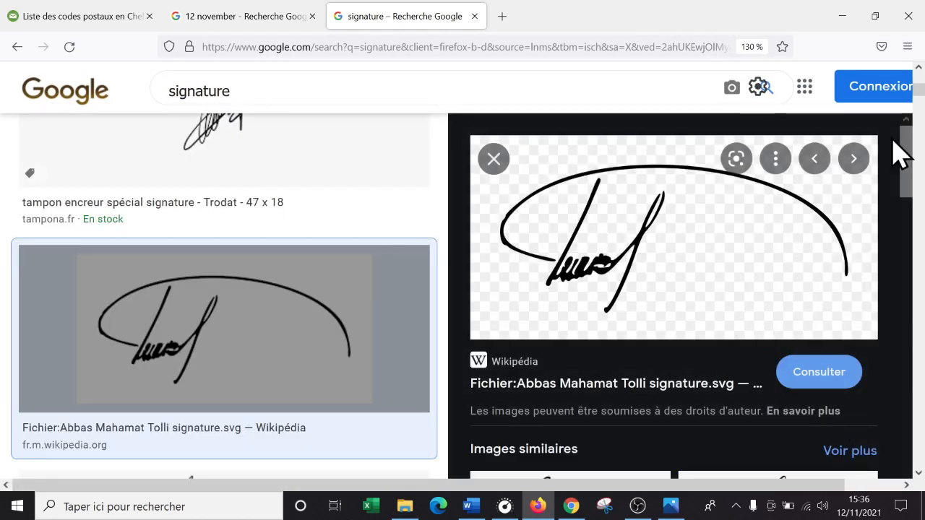
right_click(640, 202)
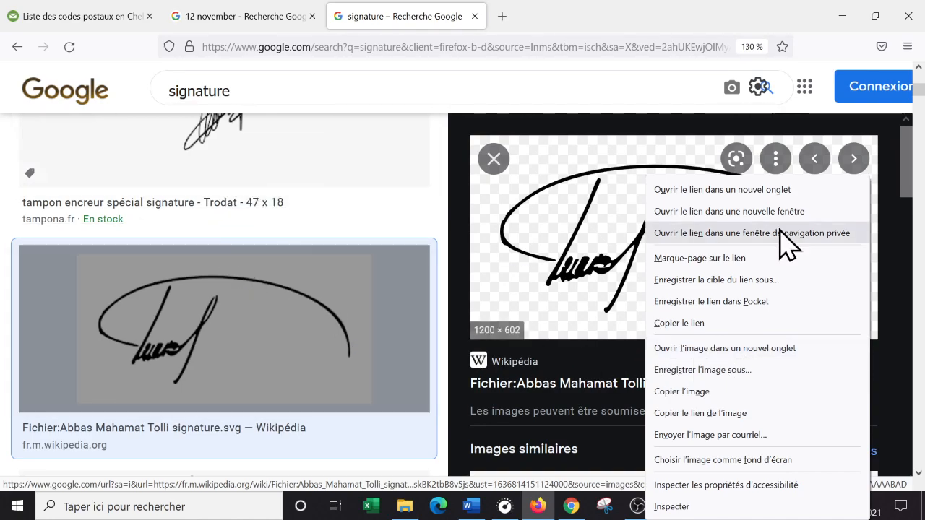
left_click_drag(919, 88, 906, 66)
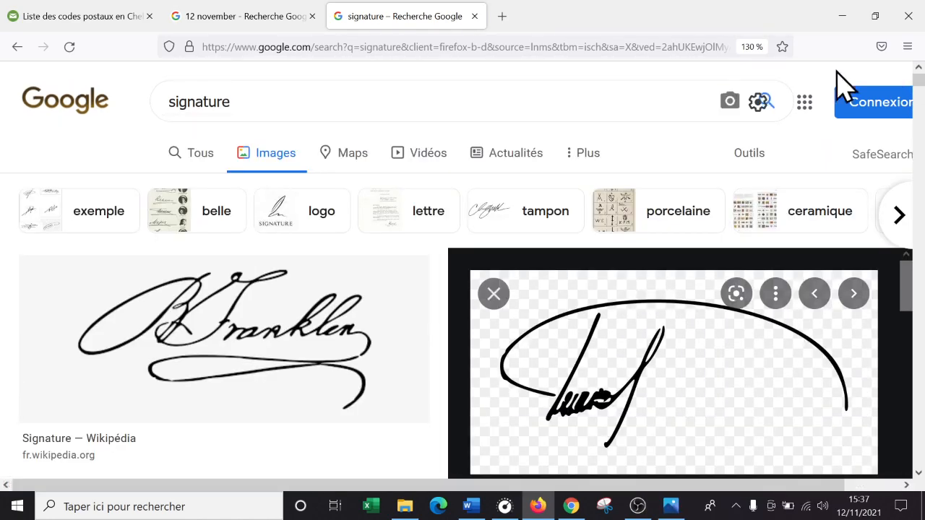
scroll(277, 165, "down", 5)
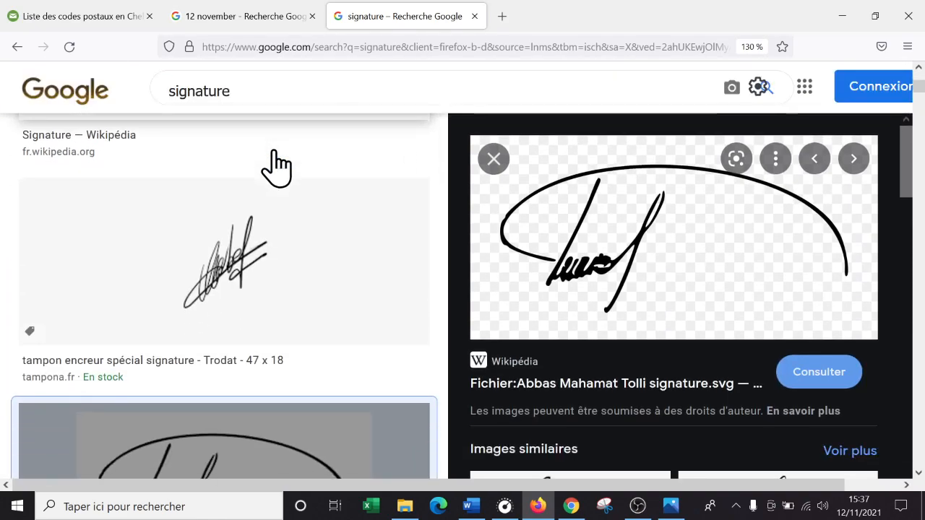
scroll(210, 246, "up", 3)
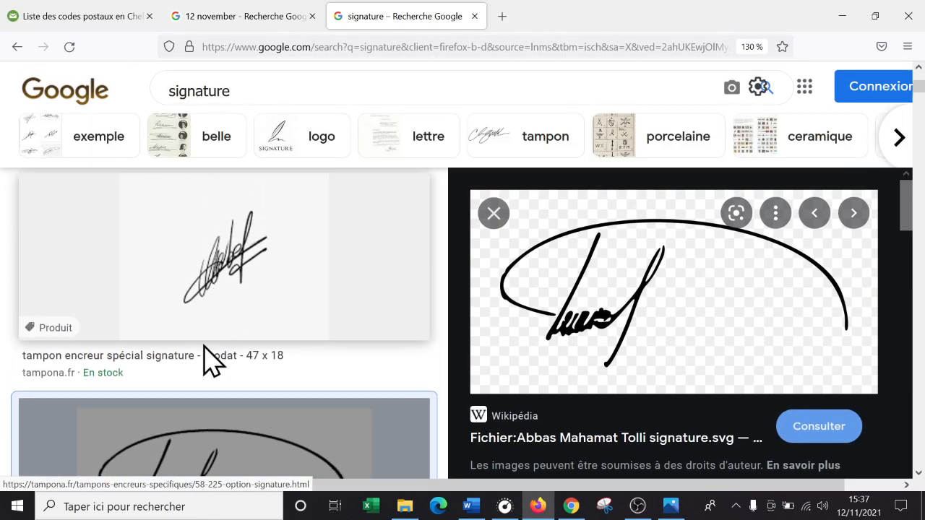
left_click(202, 432)
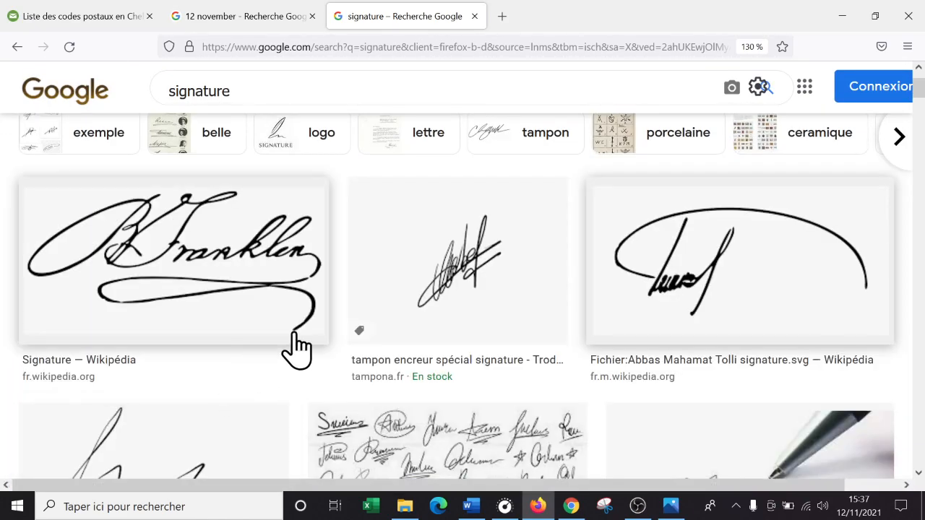
left_click(690, 304)
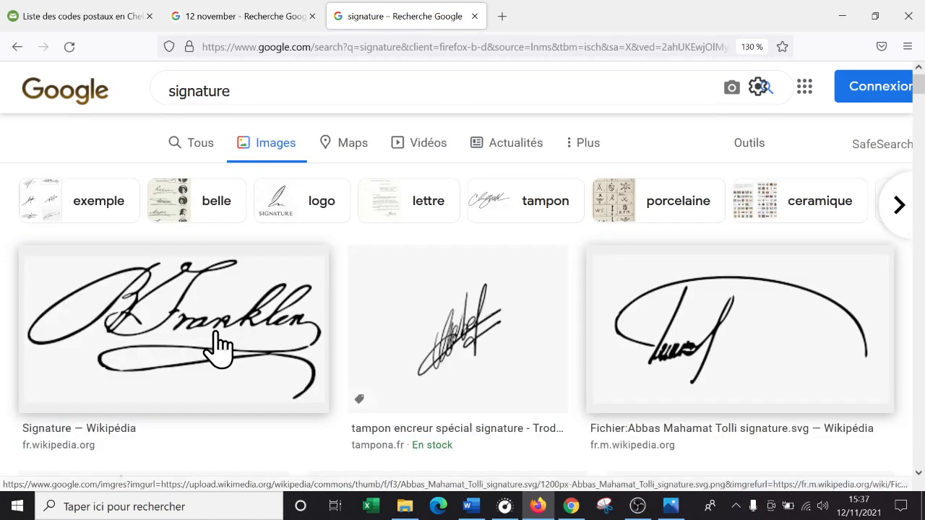
left_click(217, 348)
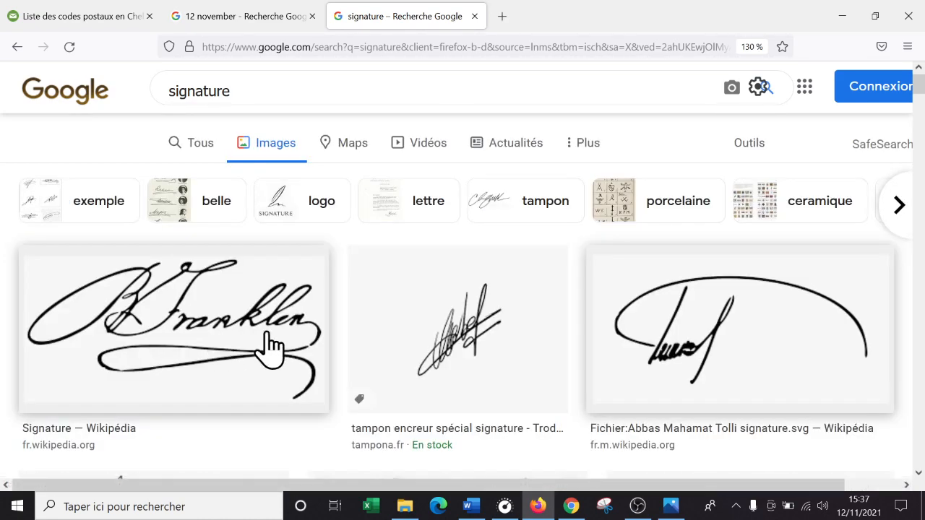
Step: Preview the Wikipedia signature with the long arc over it and save the image as a PNG in the Bureau folder
left_click(802, 336)
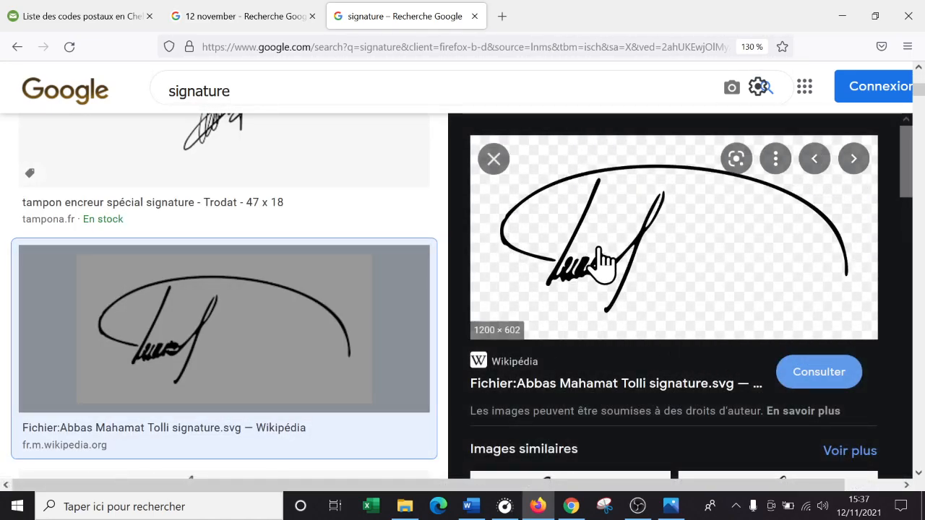
right_click(651, 219)
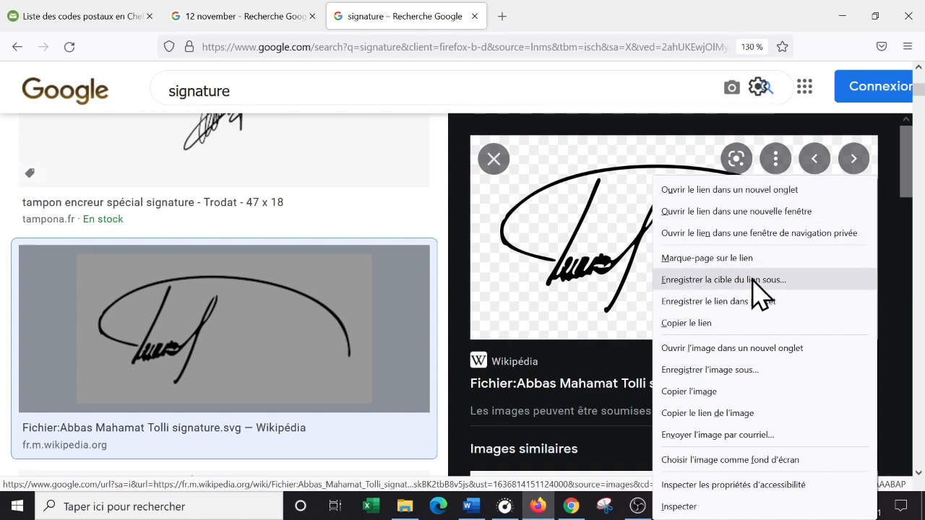
left_click(700, 370)
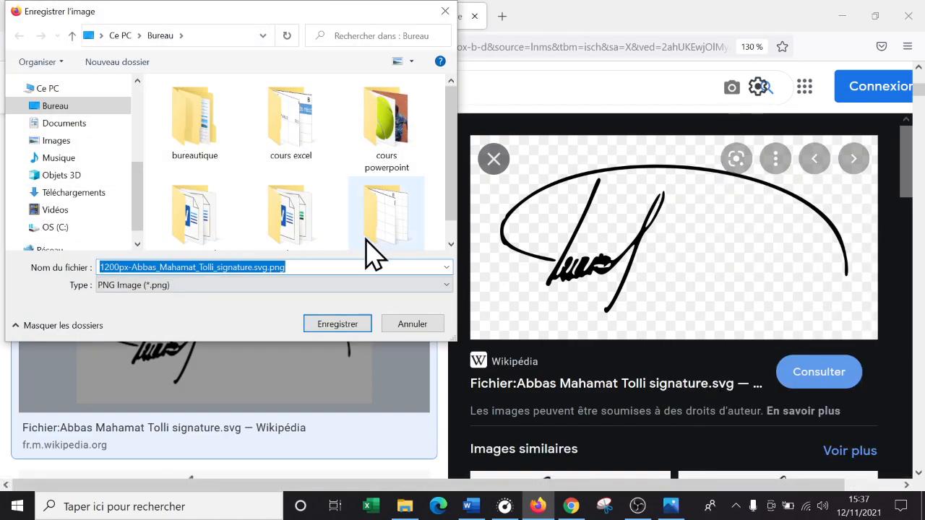
left_click_drag(189, 15, 439, 70)
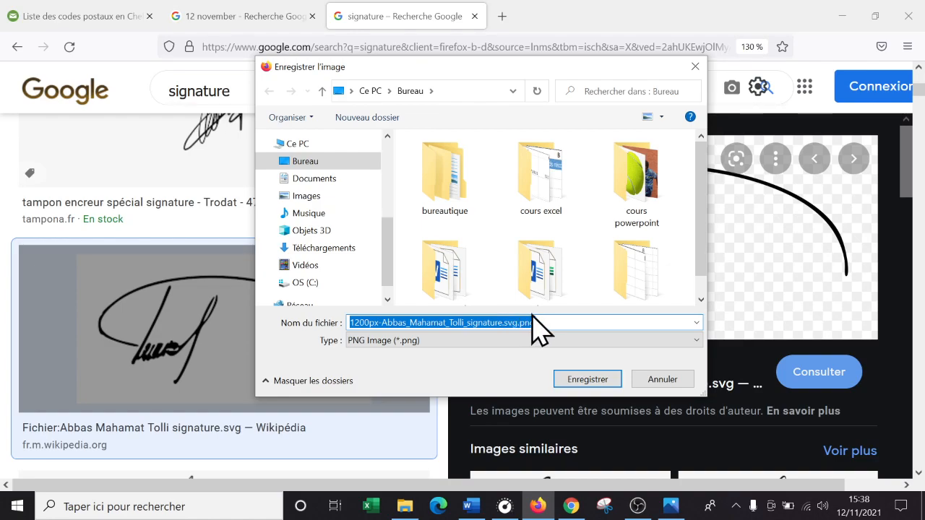
left_click(584, 381)
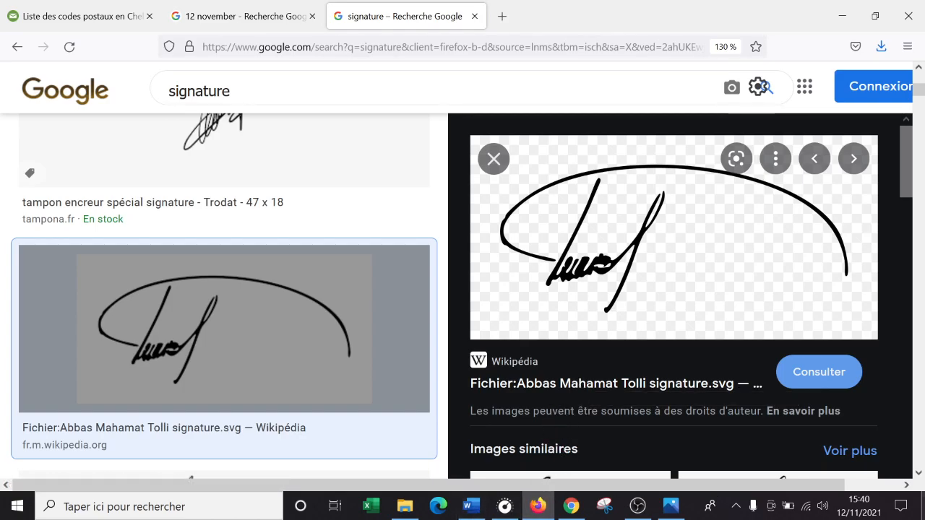
Step: Show the desktop and move the saved signature file to a free area away from the other icons
left_click(923, 506)
mouse_move(14, 151)
left_mouse_down()
mouse_move(429, 234)
mouse_move(492, 264)
mouse_move(500, 221)
mouse_move(579, 130)
left_mouse_up()
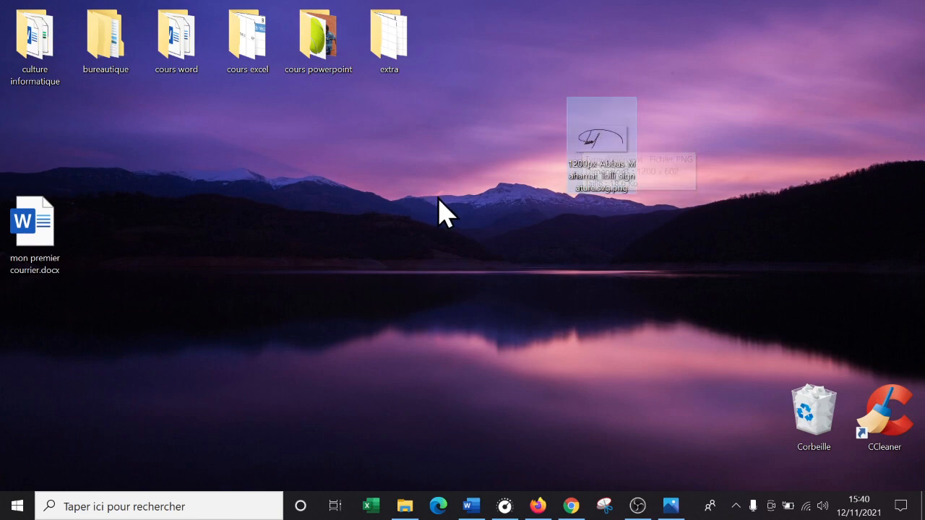
mouse_move(634, 149)
left_mouse_down()
mouse_move(708, 138)
mouse_move(597, 181)
mouse_move(587, 204)
left_mouse_up()
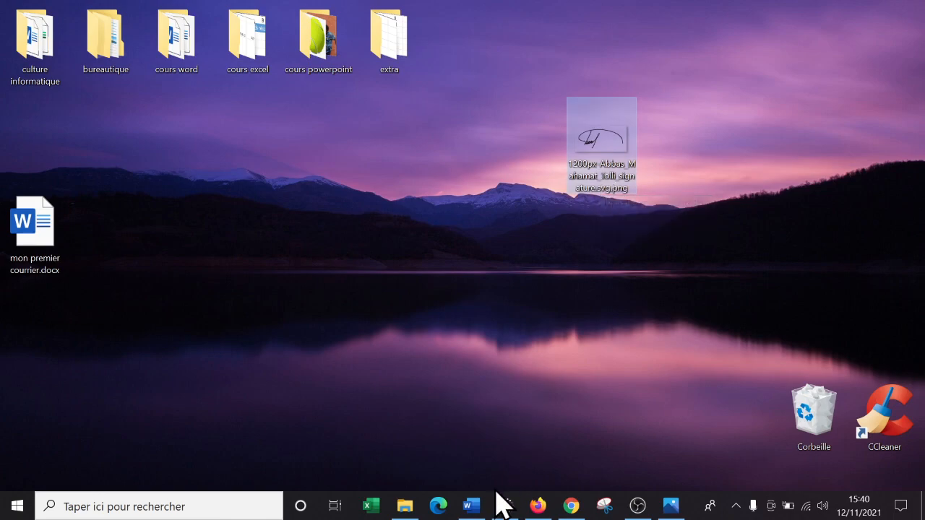
left_click(607, 411)
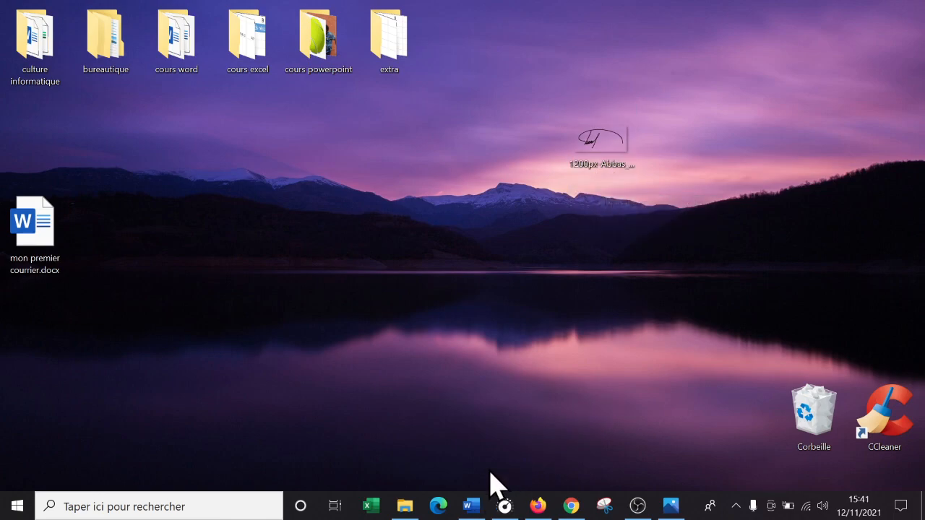
Step: Switch to Word and insert the signature PNG from the Bureau folder below the closing sentence
left_click(470, 506)
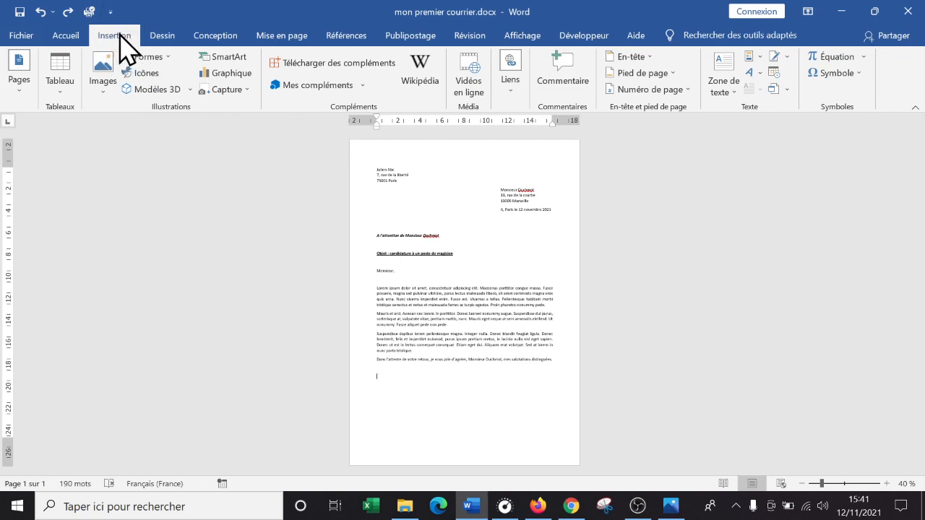
left_click(101, 90)
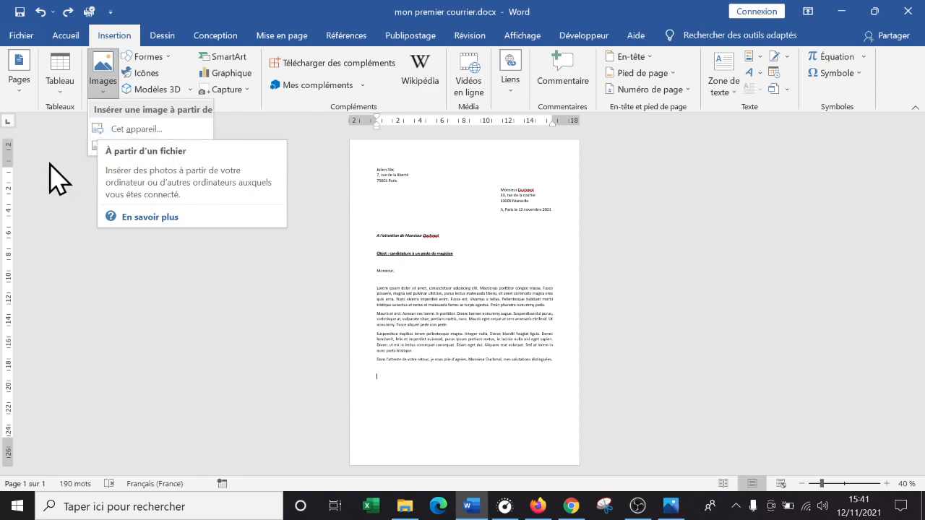
left_click(5, 176)
left_click(103, 79)
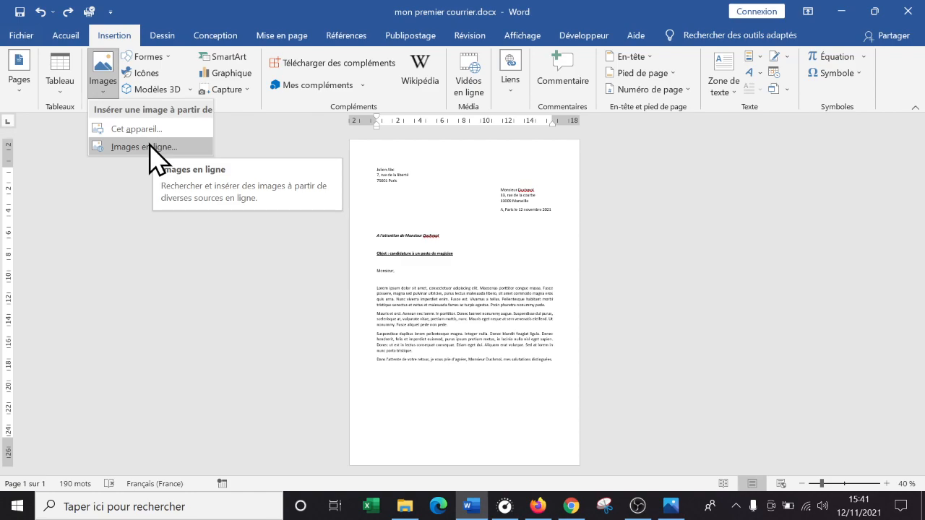
left_click(136, 130)
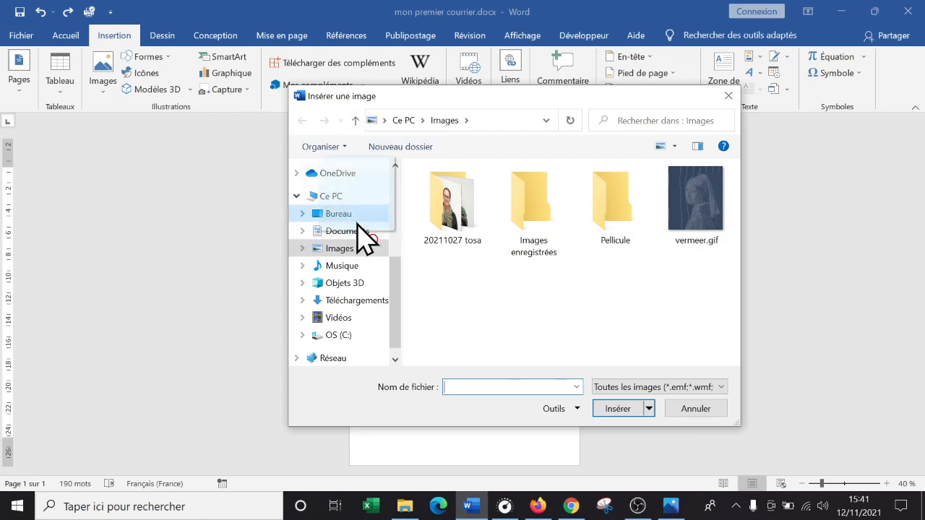
left_click(339, 214)
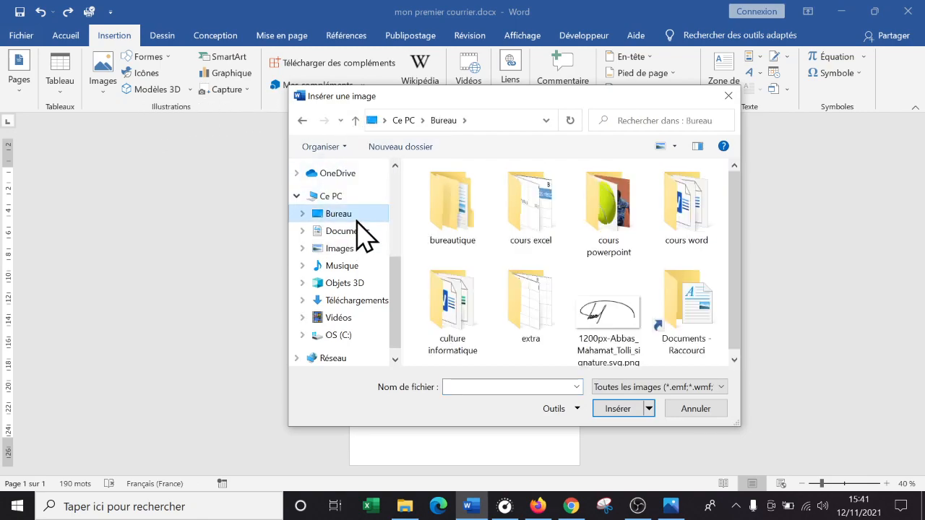
left_click(621, 334)
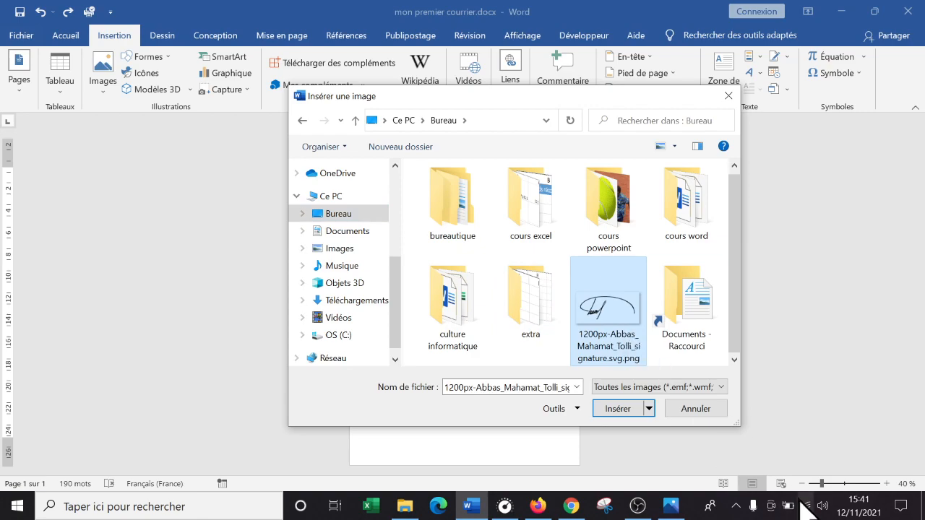
double_click(608, 314)
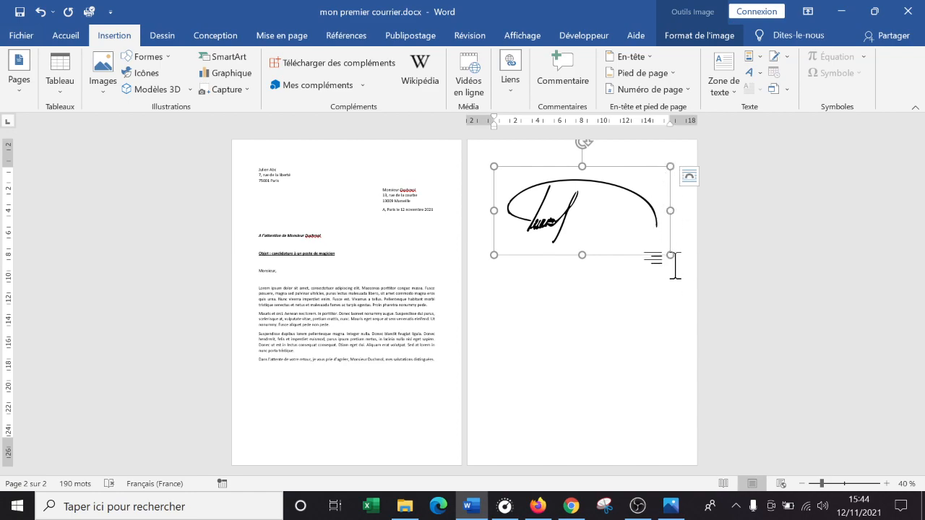
Step: Shrink the signature image proportionally to about 8 cm wide so it fits on the first page, undoing a trial vertical squash
left_click_drag(670, 254, 640, 239)
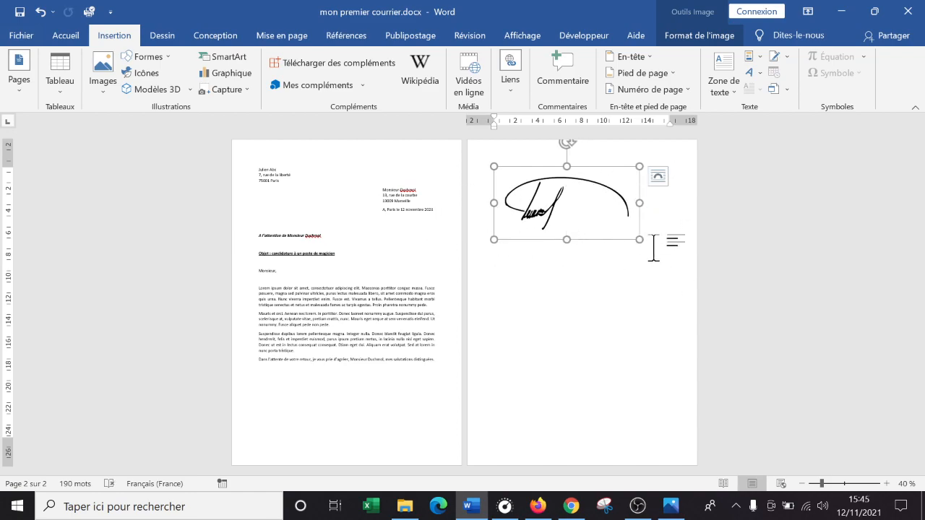
left_click_drag(637, 242, 631, 235)
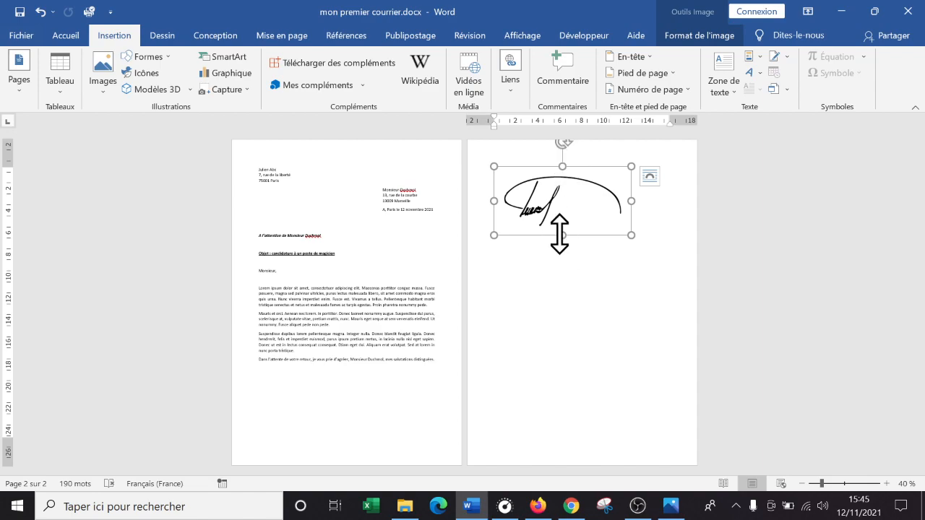
left_click_drag(562, 235, 564, 203)
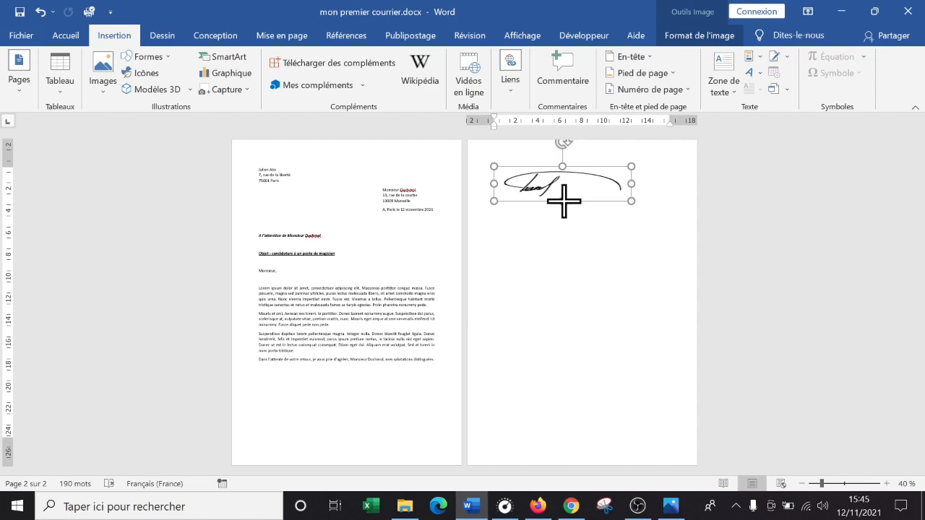
left_click(40, 12)
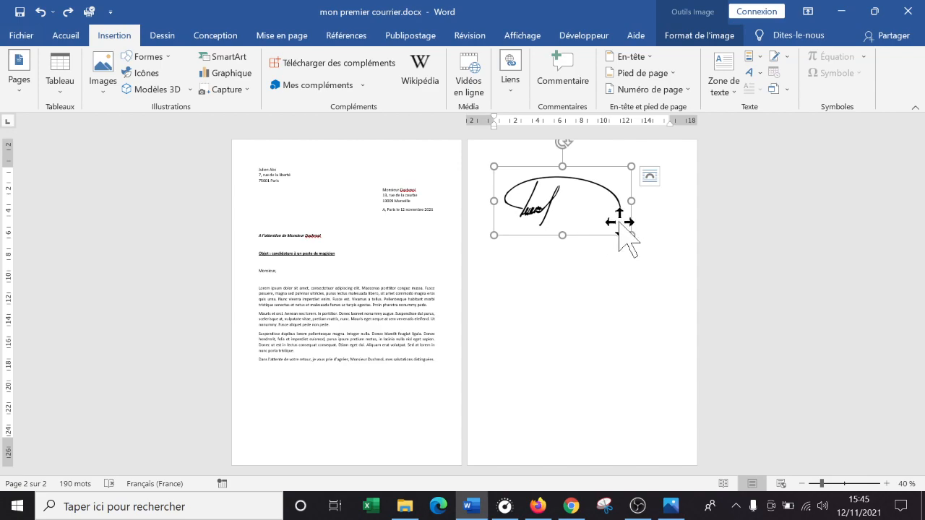
mouse_move(628, 240)
left_mouse_down()
mouse_move(567, 207)
mouse_move(590, 219)
mouse_move(582, 211)
left_mouse_up()
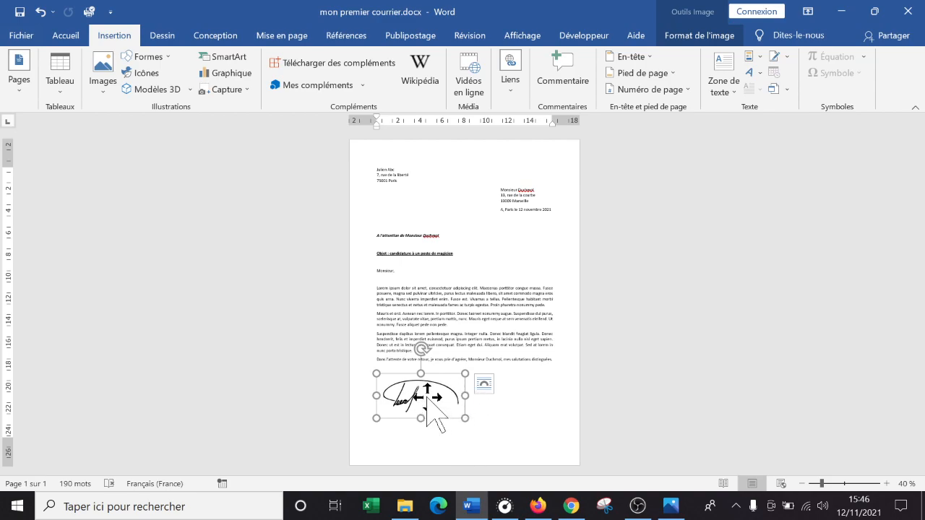
Step: Set the signature image's text wrapping to in front of text and move it to the right, below the closing sentence
left_click(487, 386)
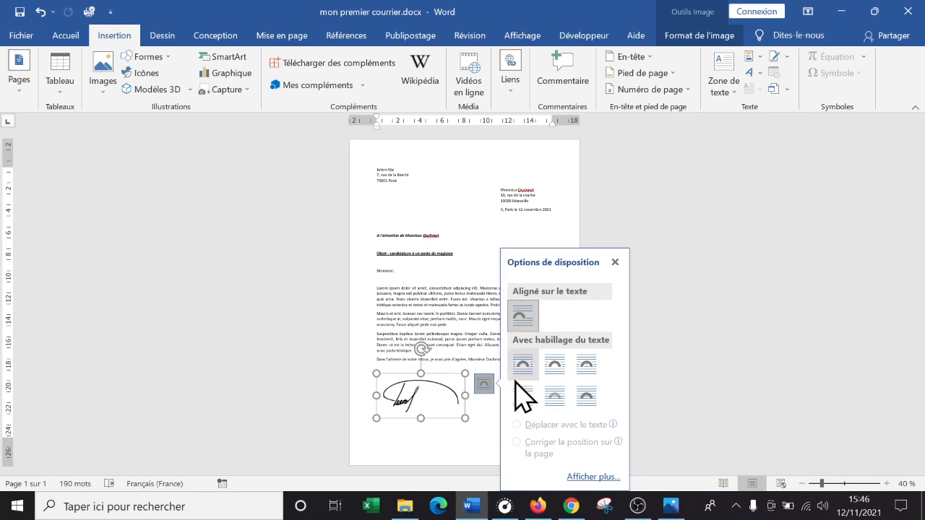
left_click(586, 400)
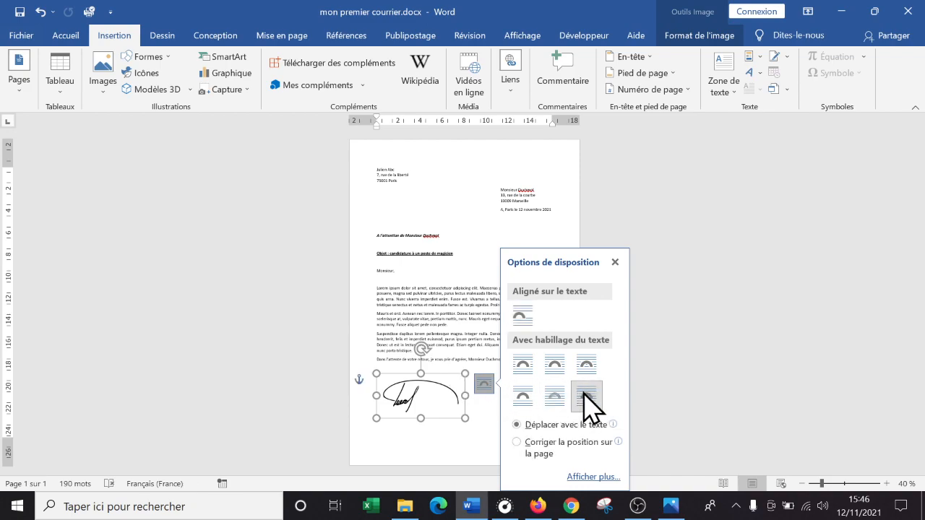
mouse_move(402, 396)
left_mouse_down()
mouse_move(482, 383)
mouse_move(470, 314)
mouse_move(427, 386)
mouse_move(526, 359)
mouse_move(490, 229)
mouse_move(479, 347)
mouse_move(430, 407)
mouse_move(435, 340)
mouse_move(521, 364)
mouse_move(485, 393)
mouse_move(494, 393)
left_mouse_up()
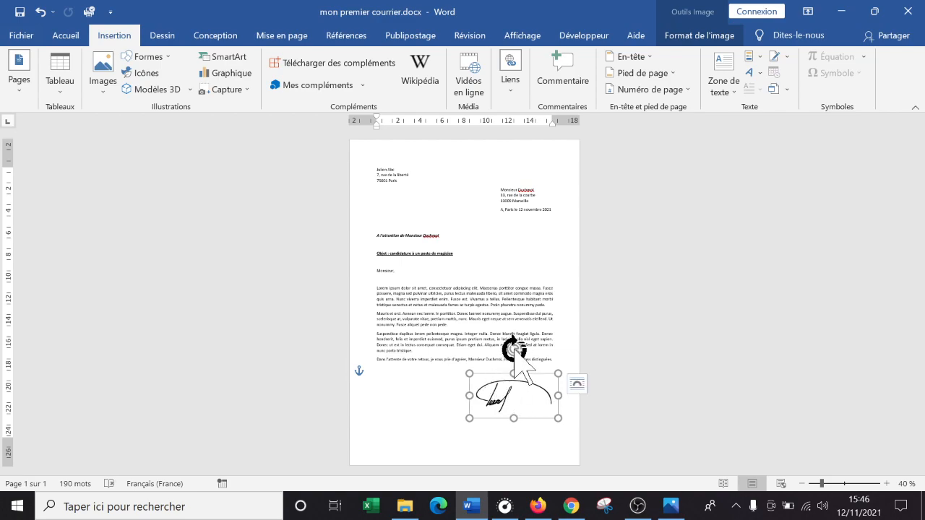
mouse_move(513, 350)
left_mouse_down()
mouse_move(550, 361)
mouse_move(487, 399)
mouse_move(513, 364)
mouse_move(535, 359)
mouse_move(505, 365)
mouse_move(514, 367)
left_mouse_up()
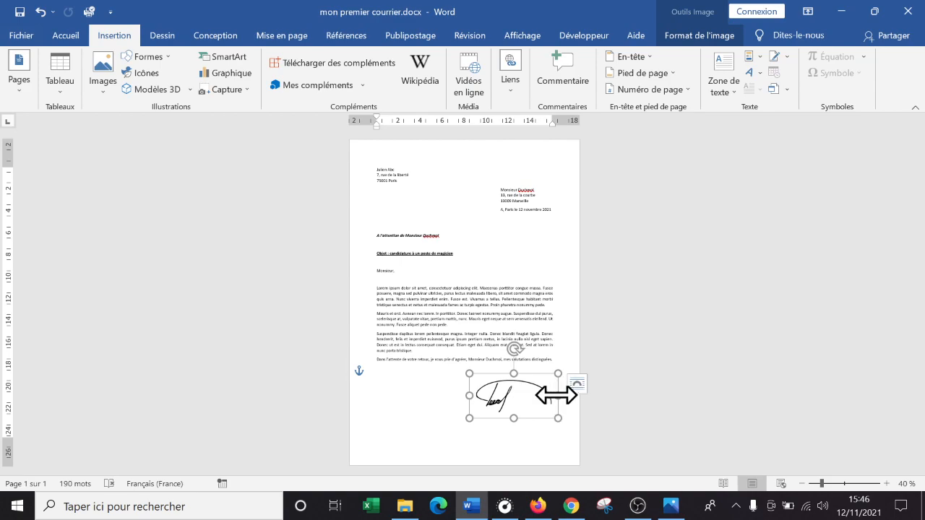
mouse_move(557, 396)
left_mouse_down()
mouse_move(398, 408)
mouse_move(556, 407)
left_mouse_up()
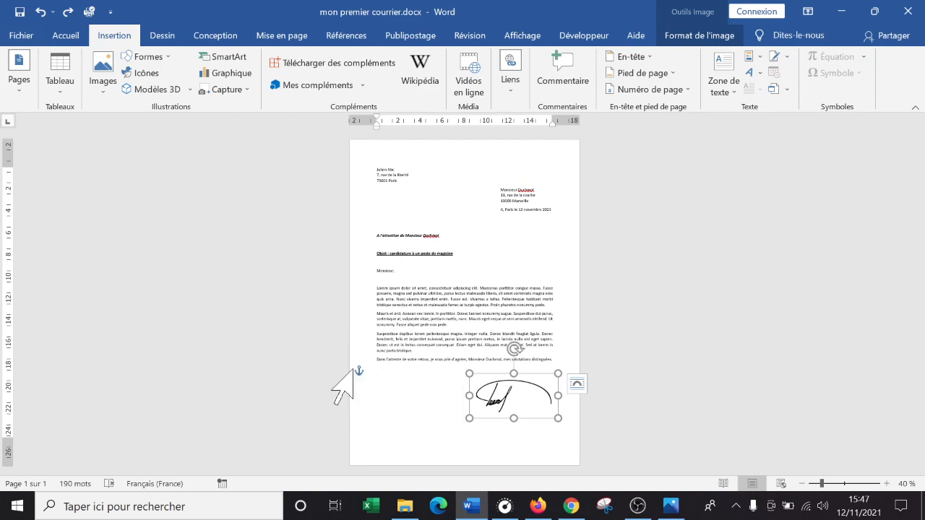
left_click(529, 334)
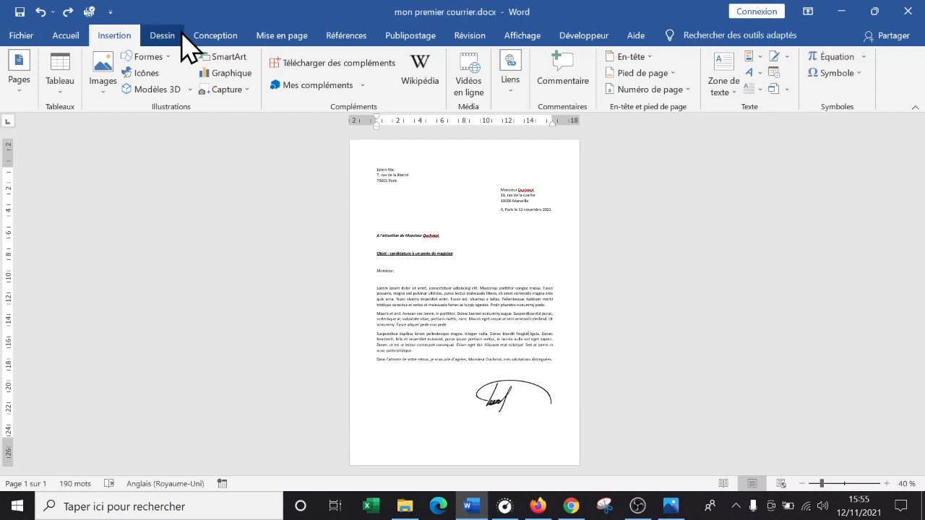
Step: Make sure the Dessin tab is enabled among the main tabs in Word's ribbon customization options
left_click(166, 36)
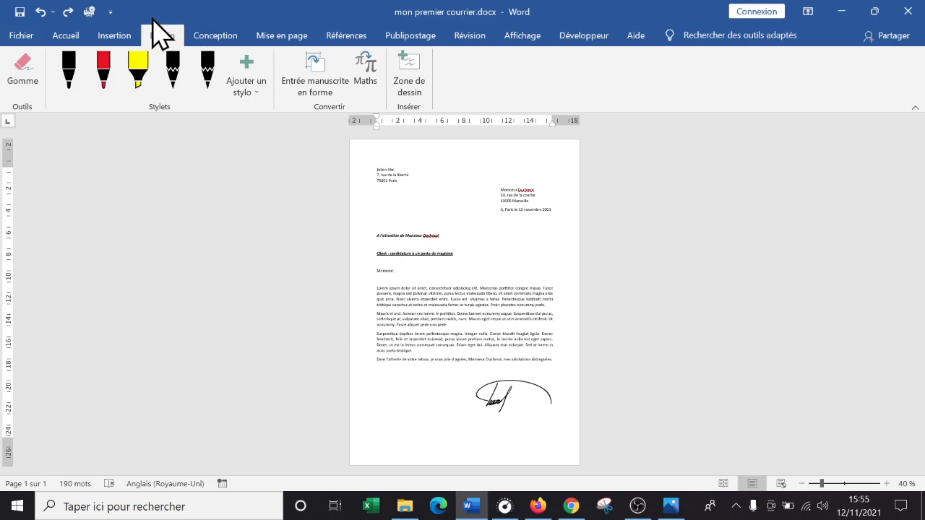
left_click(21, 38)
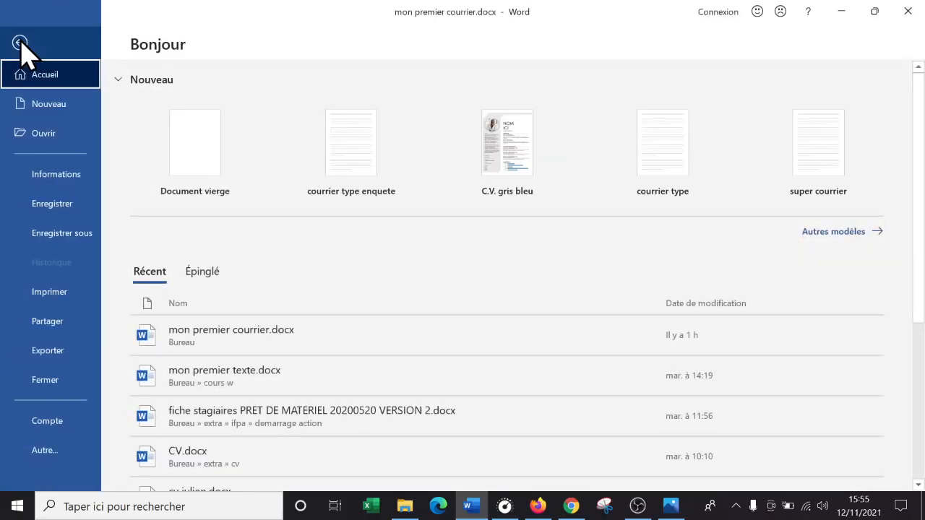
left_click(52, 454)
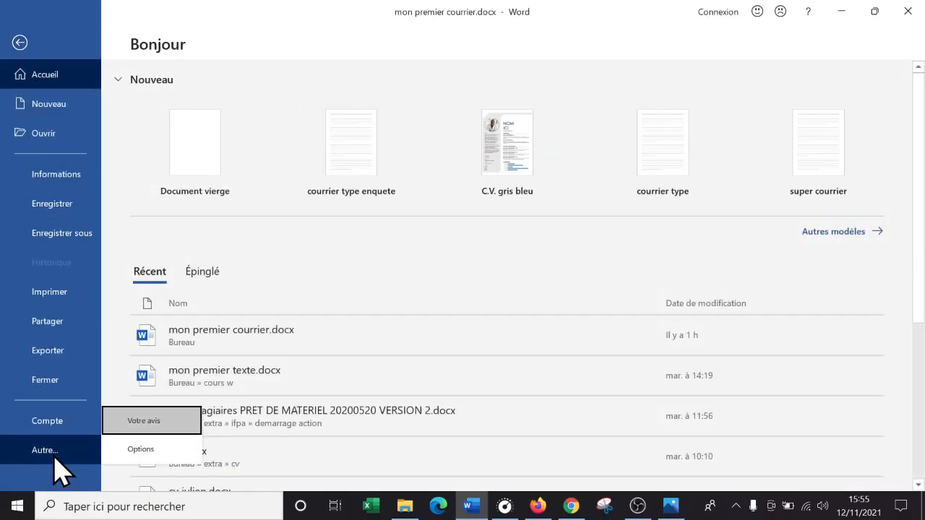
left_click(141, 449)
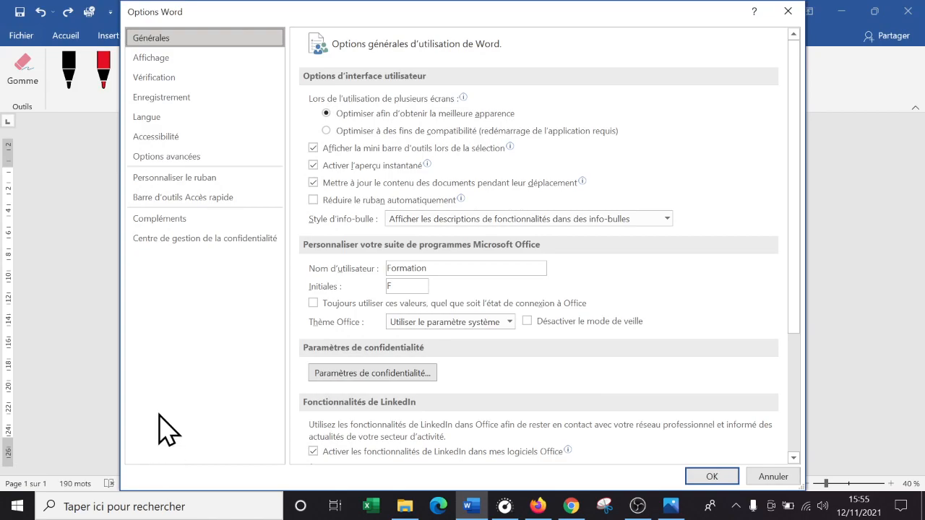
left_click_drag(376, 12, 492, 123)
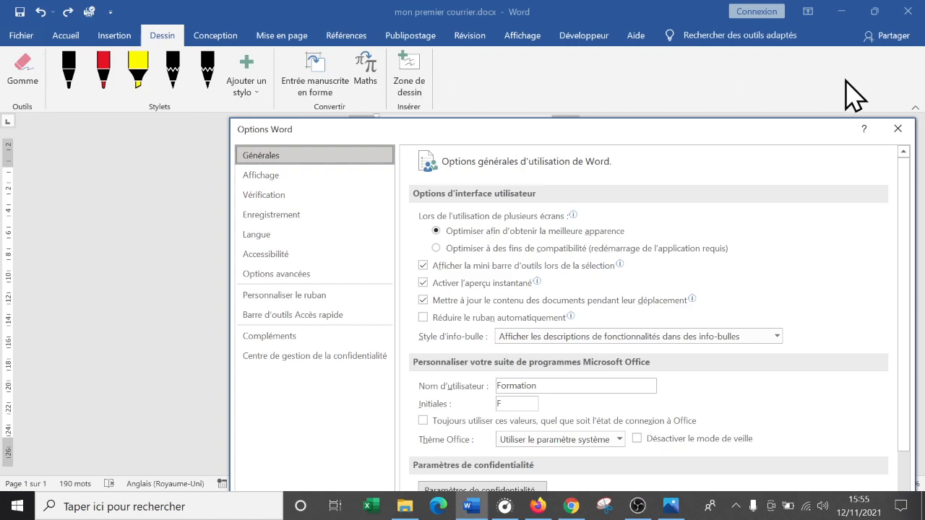
left_click_drag(506, 134, 468, 20)
left_click(249, 185)
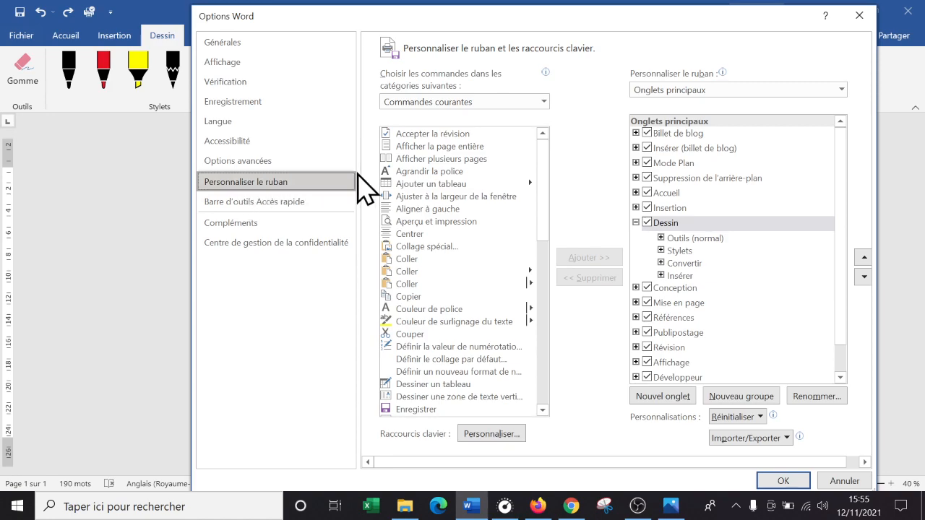
left_click(648, 224)
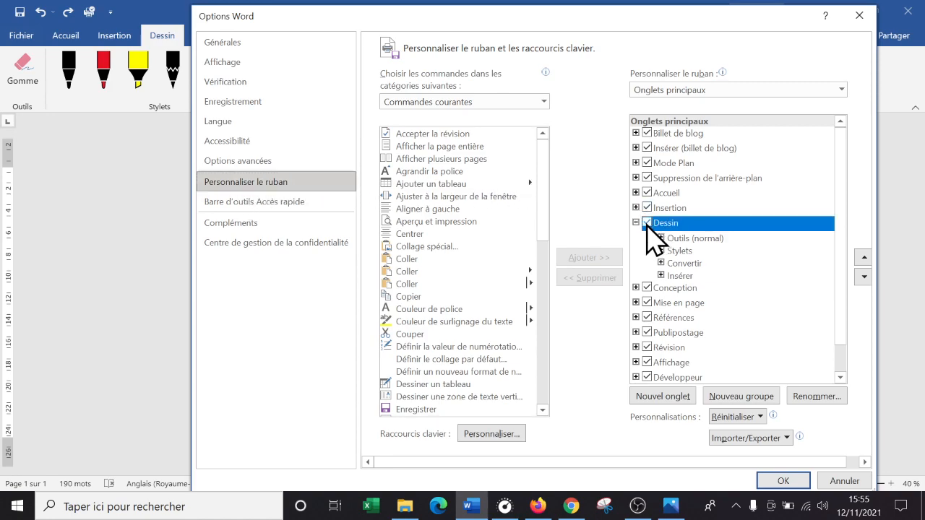
left_click(783, 482)
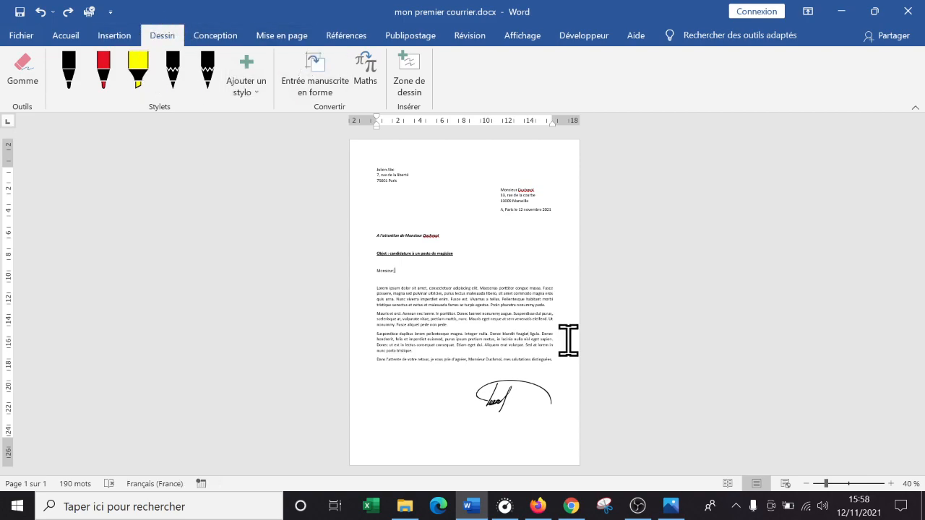
Step: Sketch a trial signature with the black pen near the bottom of the page, and erase its strokes
left_click(175, 76)
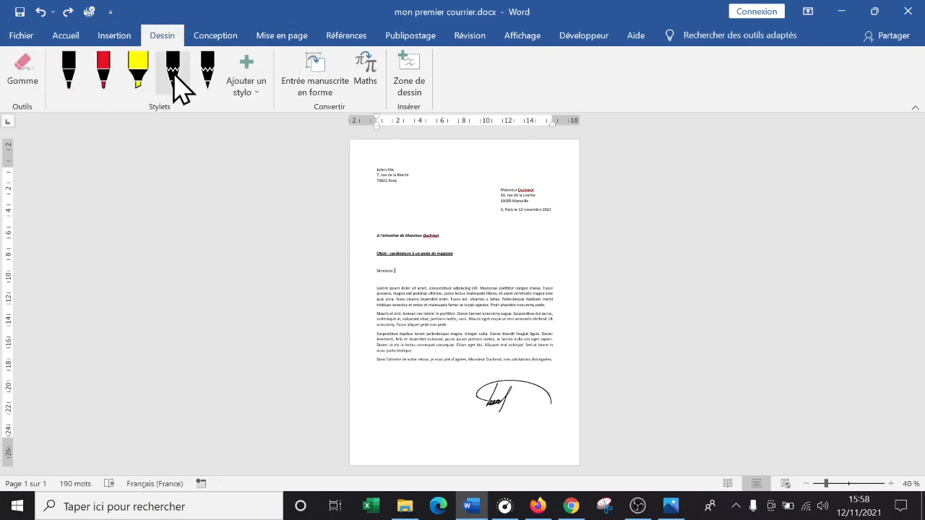
left_click(69, 80)
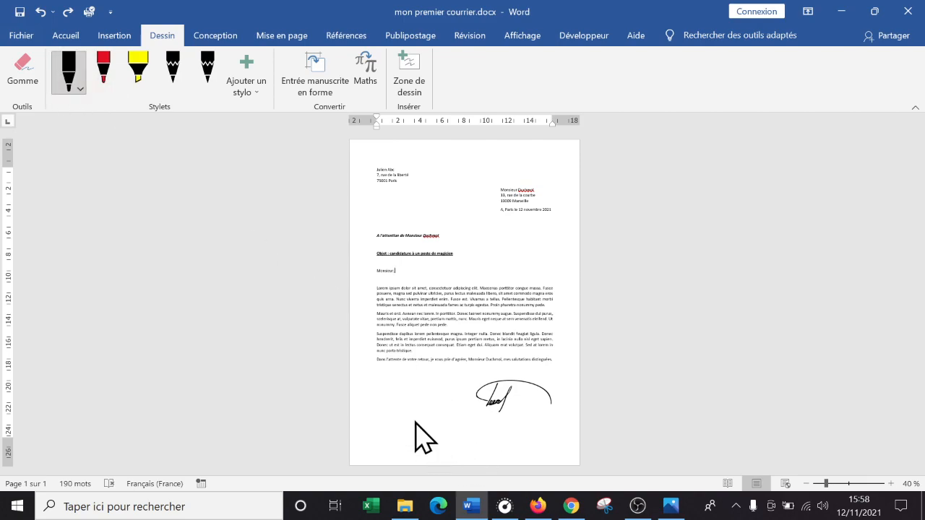
left_click_drag(421, 441, 436, 439)
left_click_drag(425, 455, 458, 442)
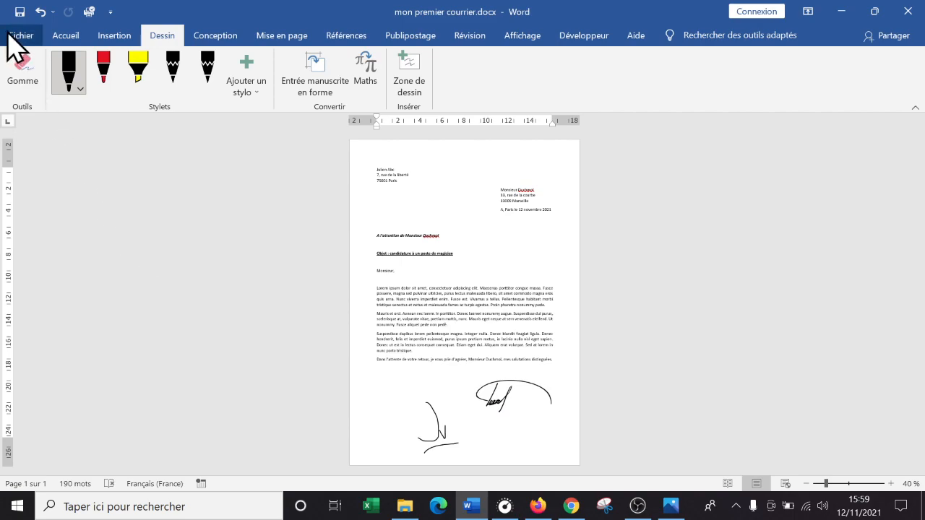
left_click(26, 78)
left_click_drag(407, 413, 444, 445)
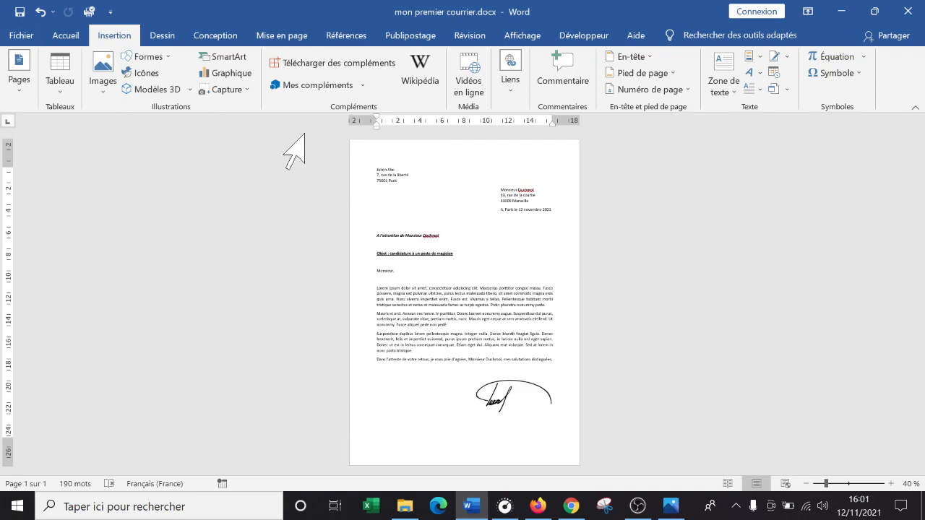
Step: Open the print preview and enlarge it to 60 % to examine the letter's layout, signature and printer selection
left_click(26, 36)
left_click(65, 295)
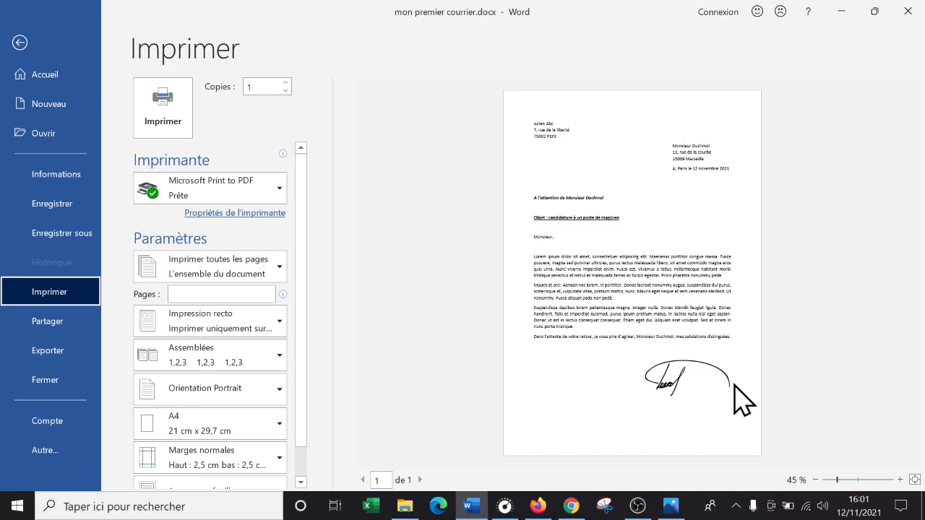
left_click(899, 480)
left_click(899, 480)
scroll(763, 351, "down", 3)
scroll(764, 351, "up", 3)
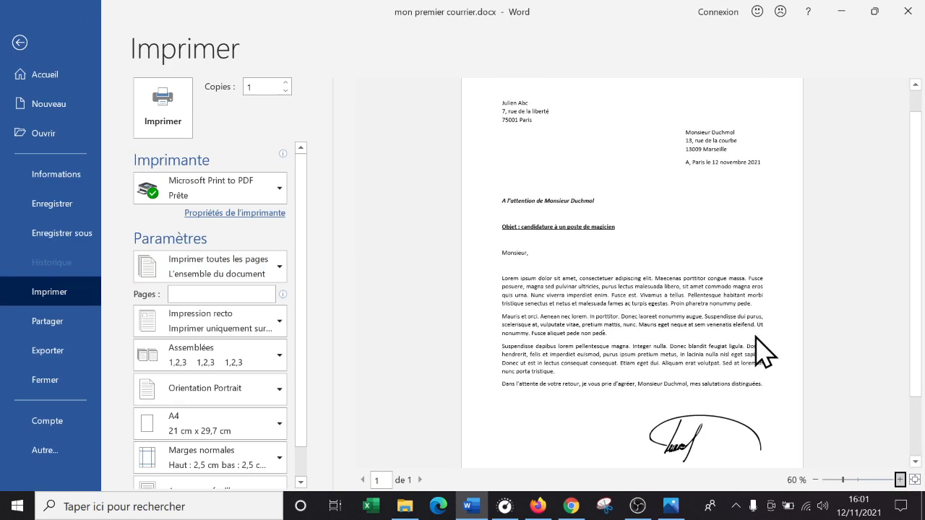
scroll(549, 195, "down", 3)
scroll(658, 318, "up", 1)
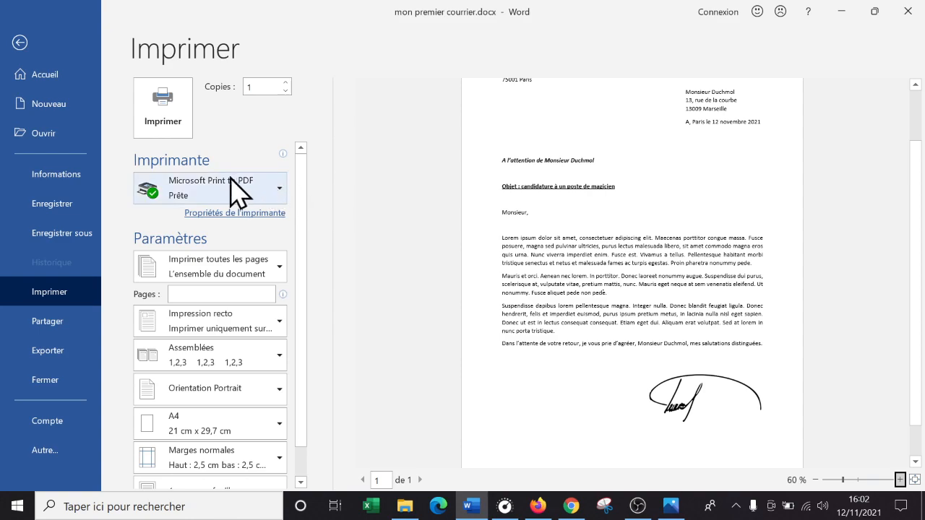
mouse_move(254, 182)
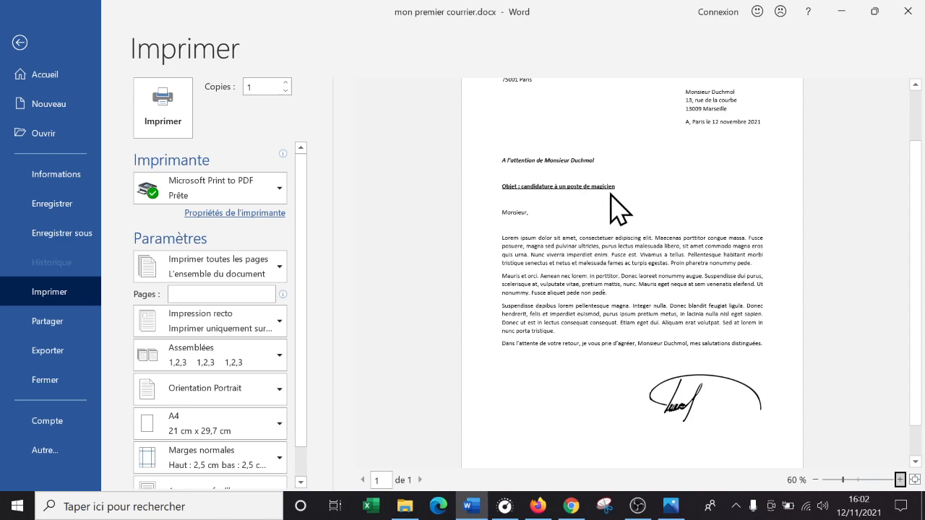
Step: Start adding a digital signature to protect the document, and consult Microsoft's web page on obtaining a digital ID
left_click(77, 191)
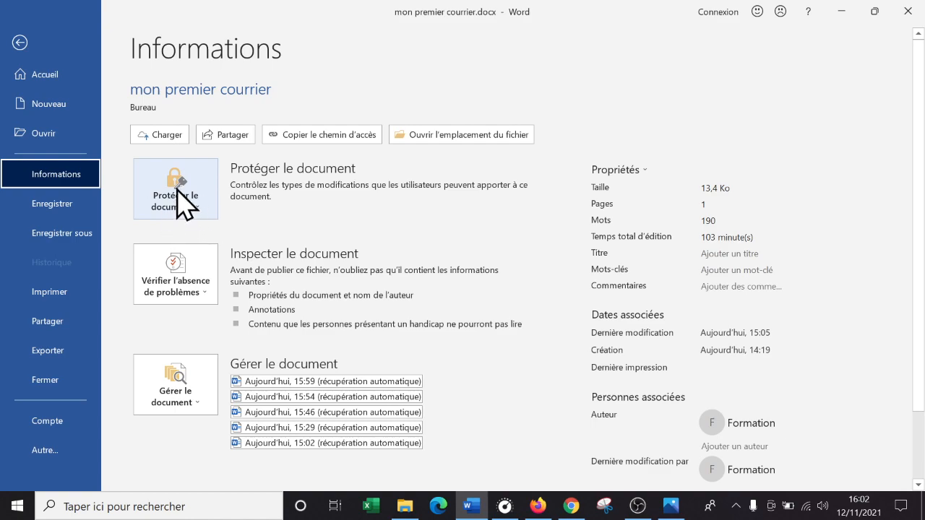
left_click(211, 211)
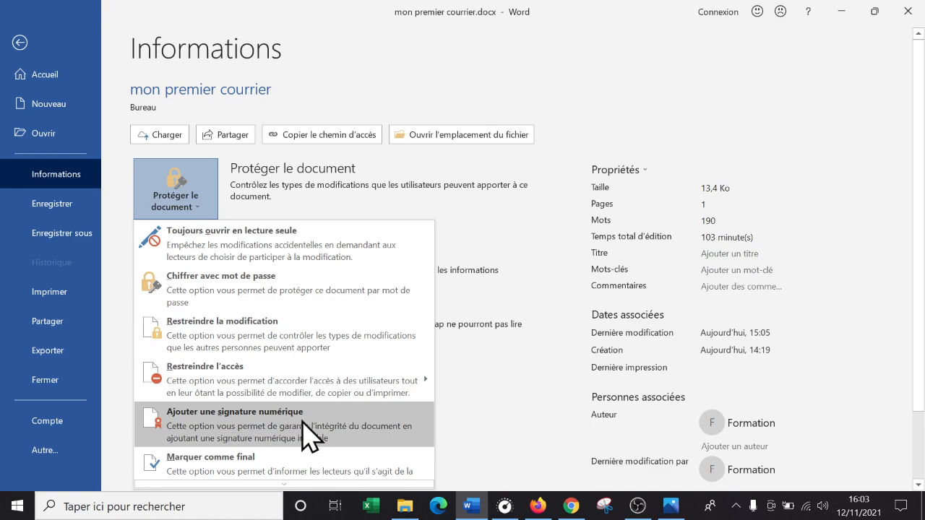
left_click(279, 432)
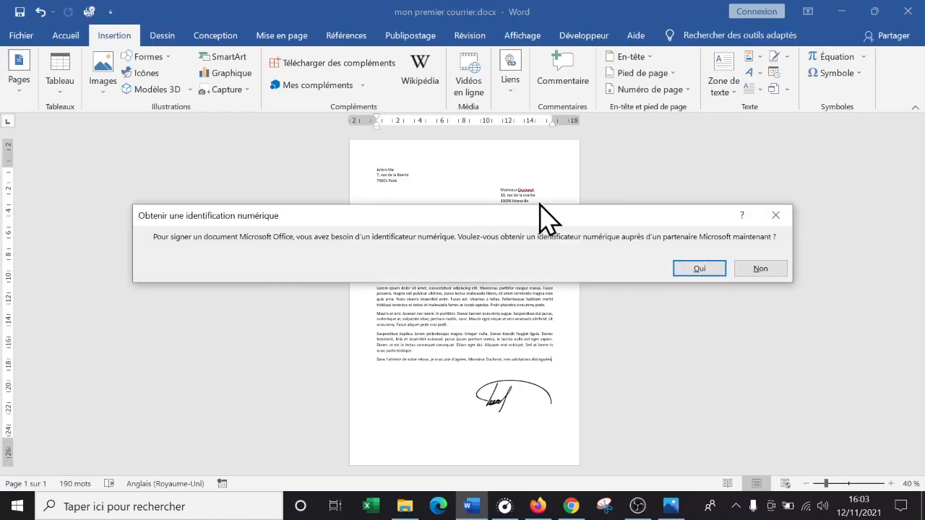
left_click(700, 271)
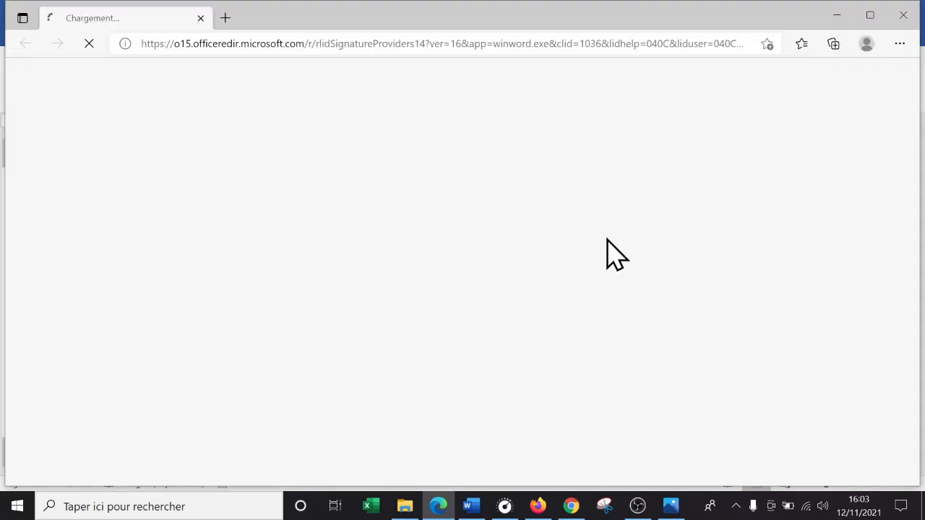
scroll(549, 243, "down", 6)
scroll(506, 217, "up", 5)
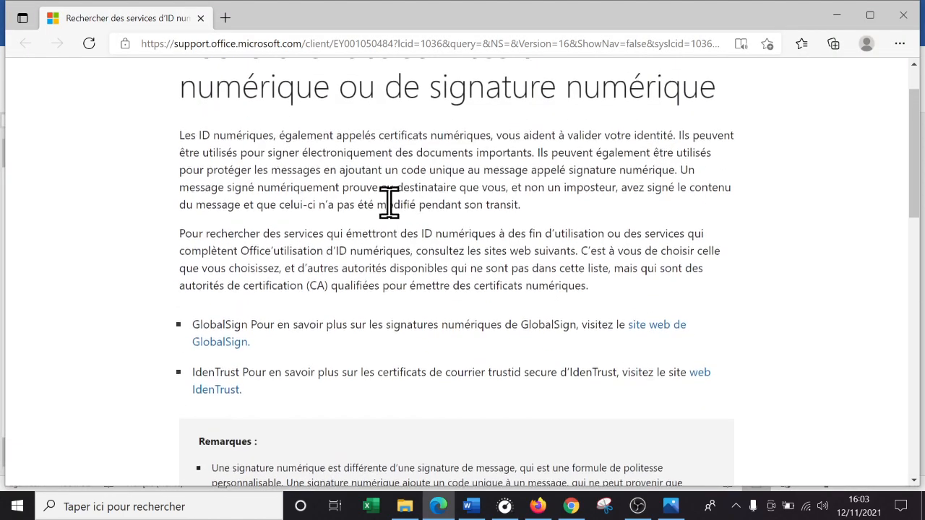